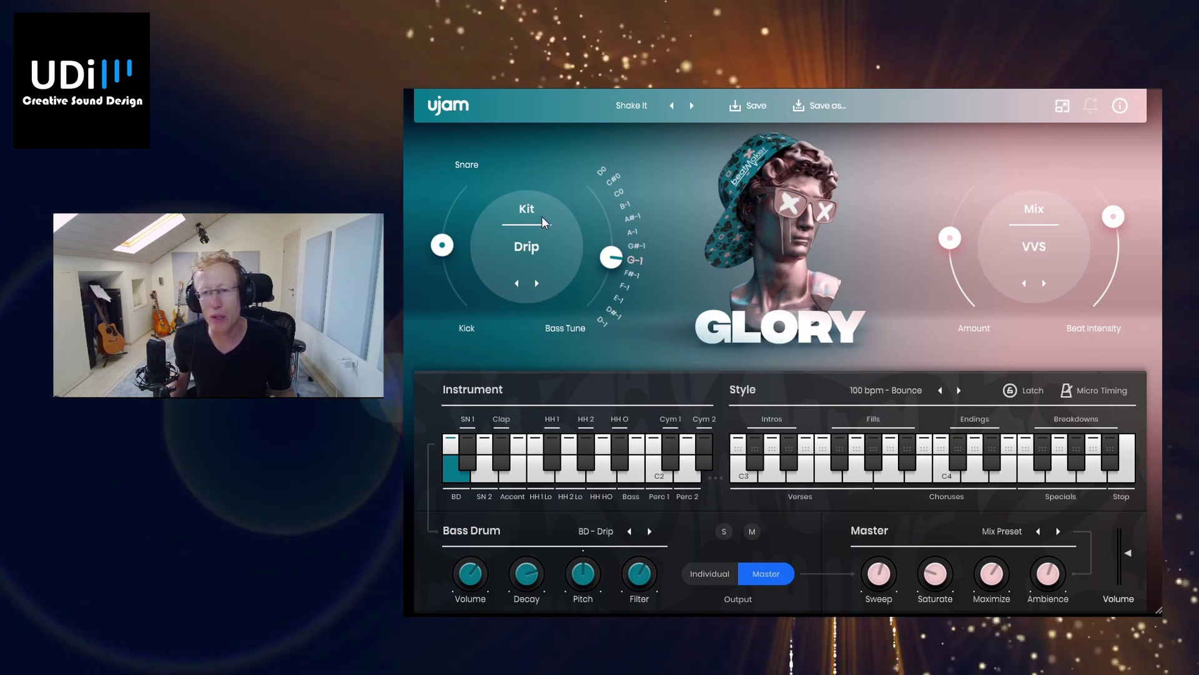
pyautogui.click(523, 249)
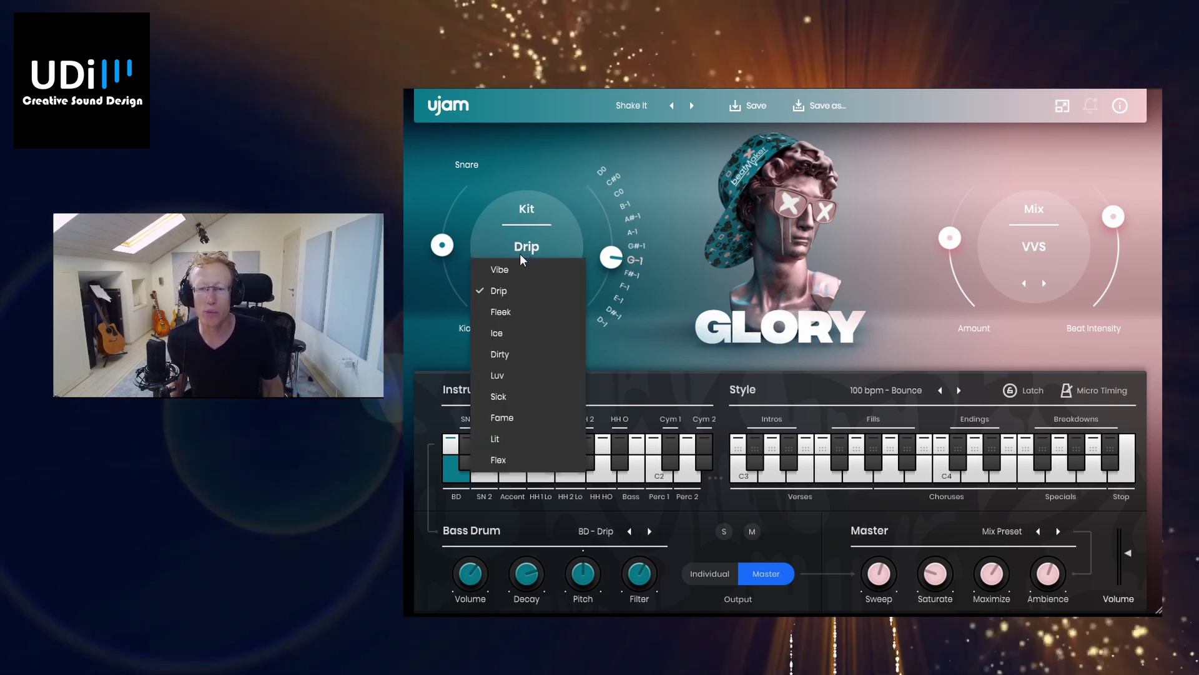
pyautogui.click(542, 153)
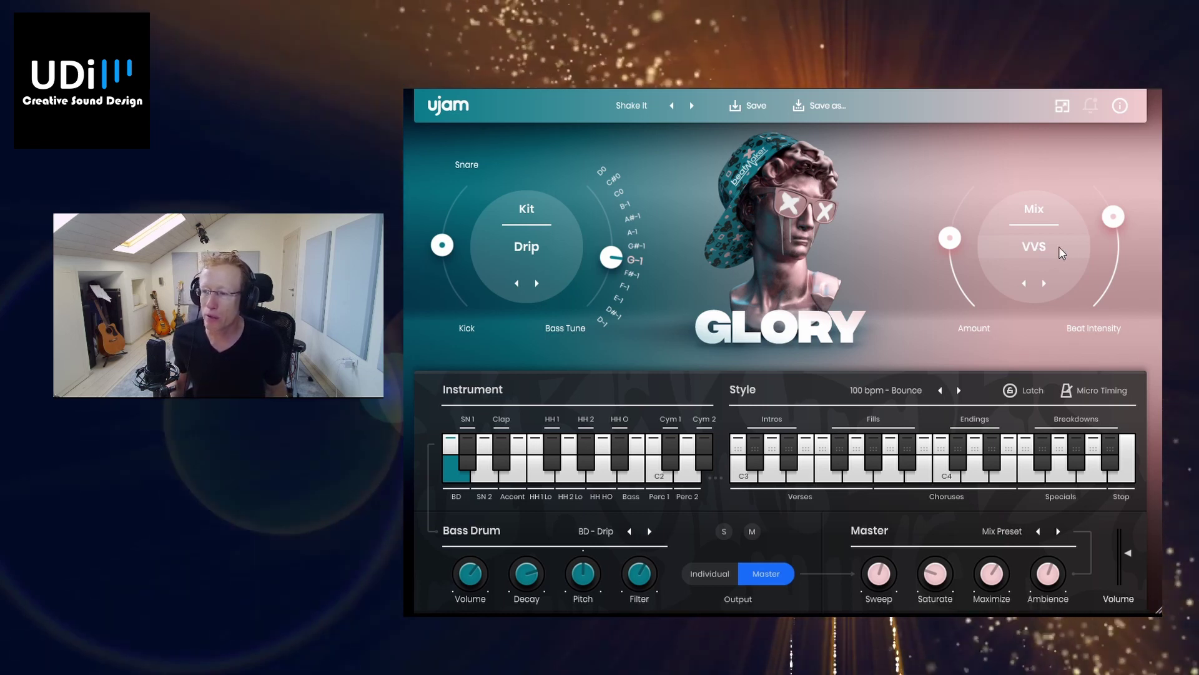
# Enable Latch for the style player and play the C4 chorus pattern with the Vibe kit.
pyautogui.click(1034, 388)
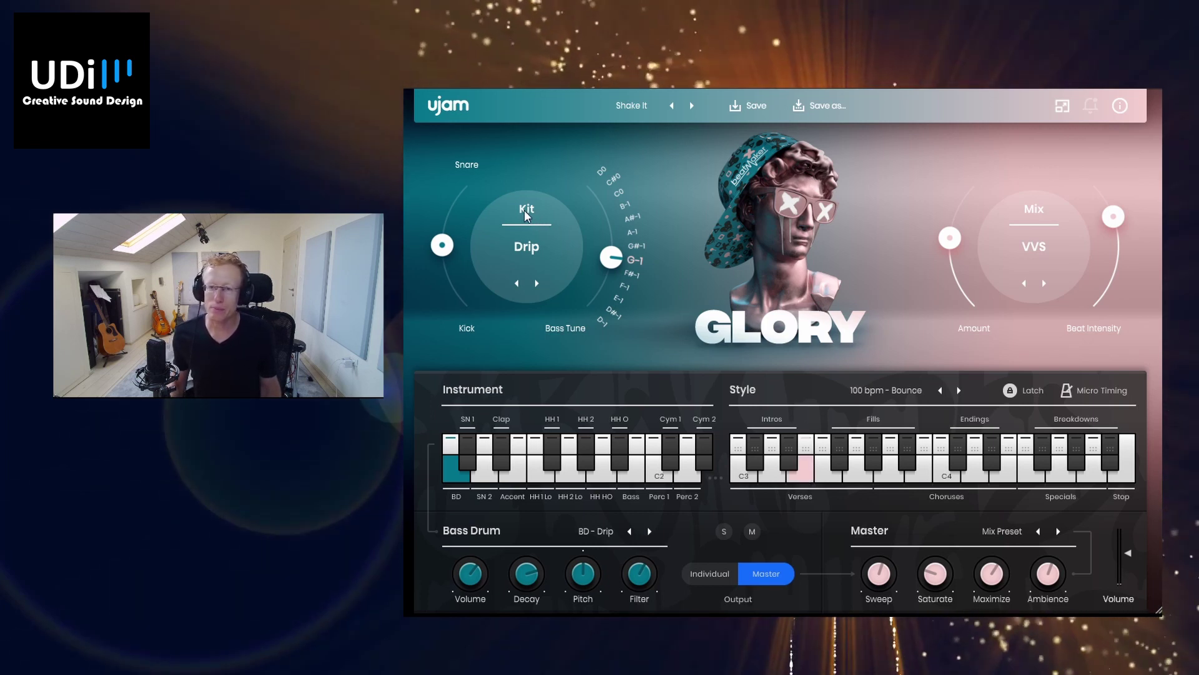
pyautogui.click(527, 246)
pyautogui.click(524, 273)
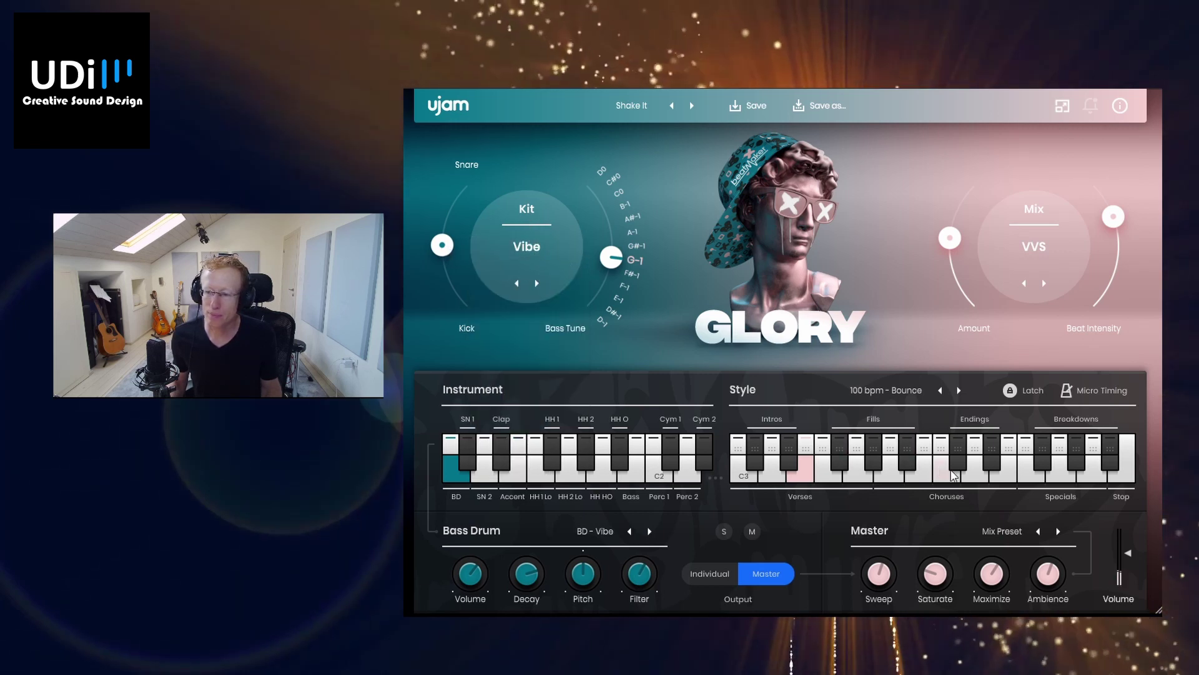
pyautogui.click(945, 472)
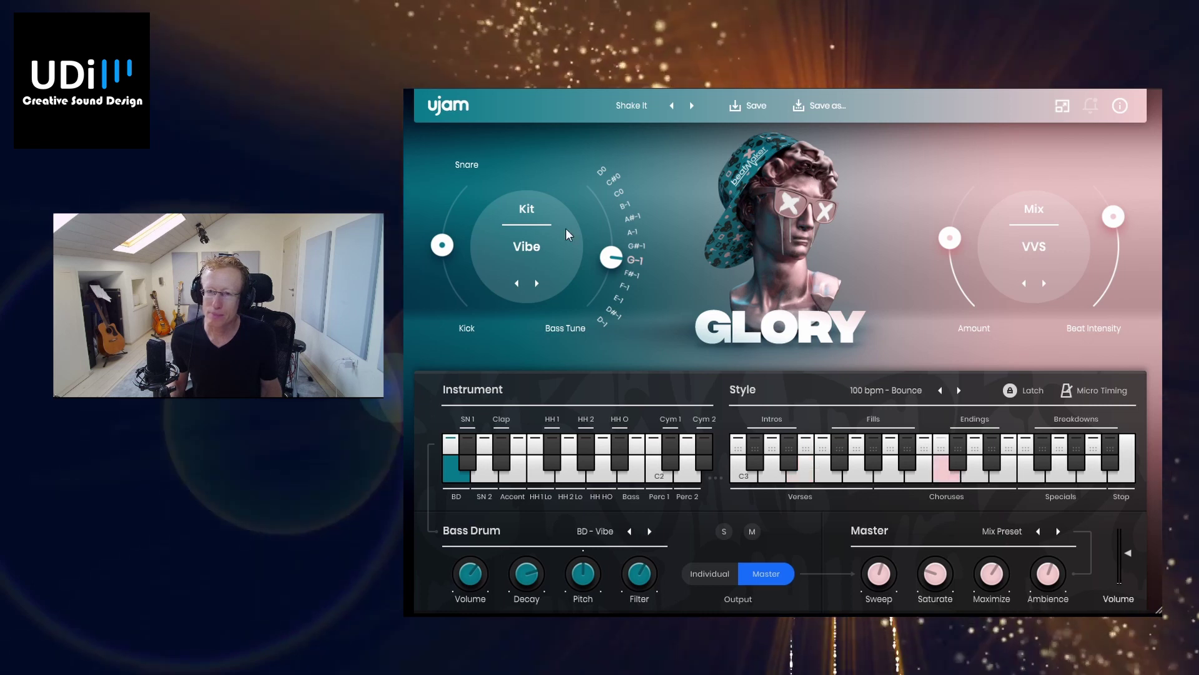
# Audition the Drip kit against the running pattern and change the kit to Fleek.
pyautogui.click(530, 216)
pyautogui.click(523, 288)
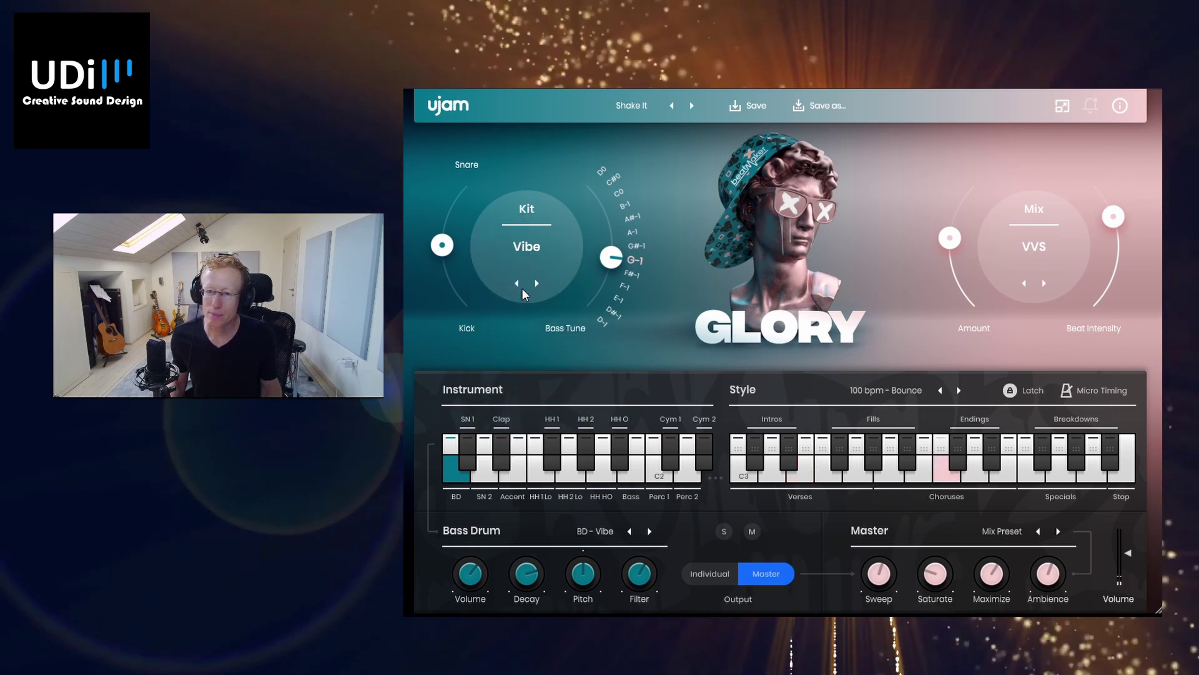
pyautogui.click(538, 250)
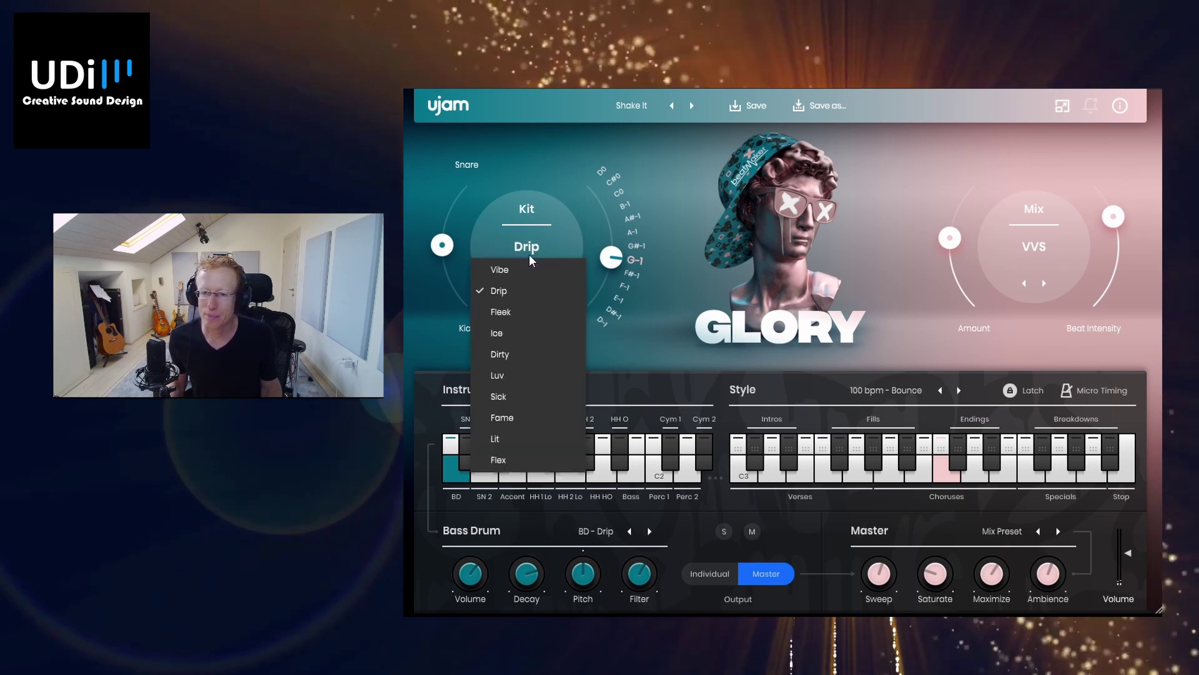
pyautogui.click(521, 311)
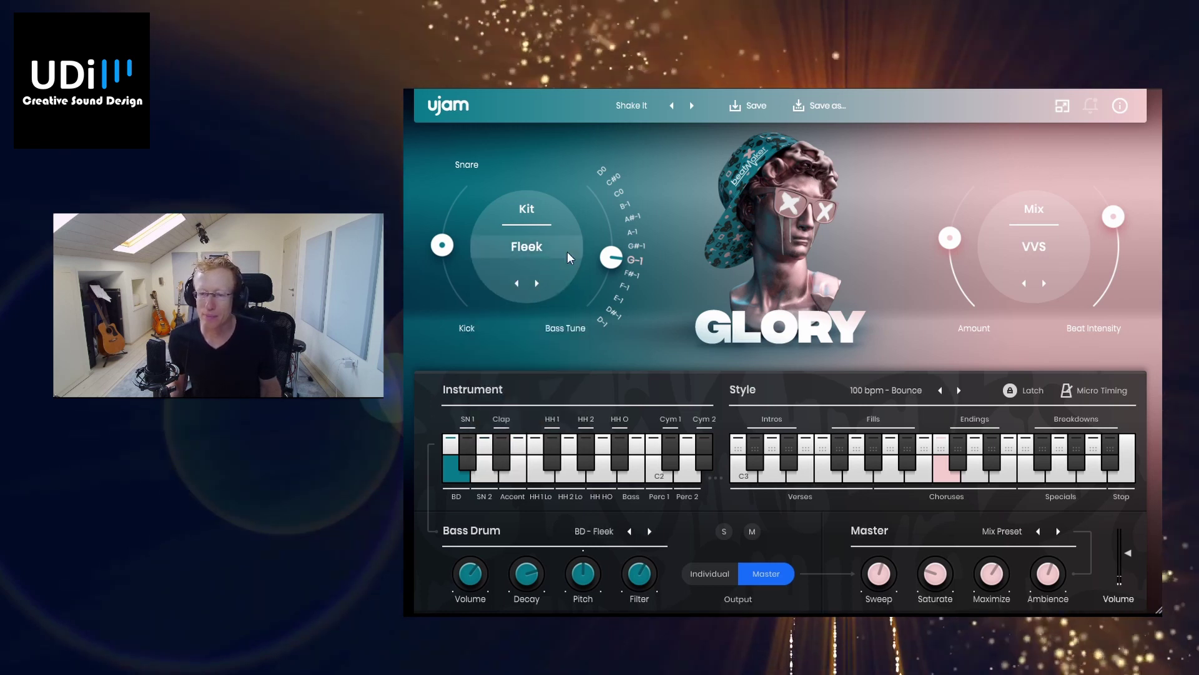
# Set the mix to Sauce with a higher Amount and a Beat Intensity of 86.
pyautogui.moveTo(949, 238); pyautogui.dragTo(960, 205)
pyautogui.click(1051, 244)
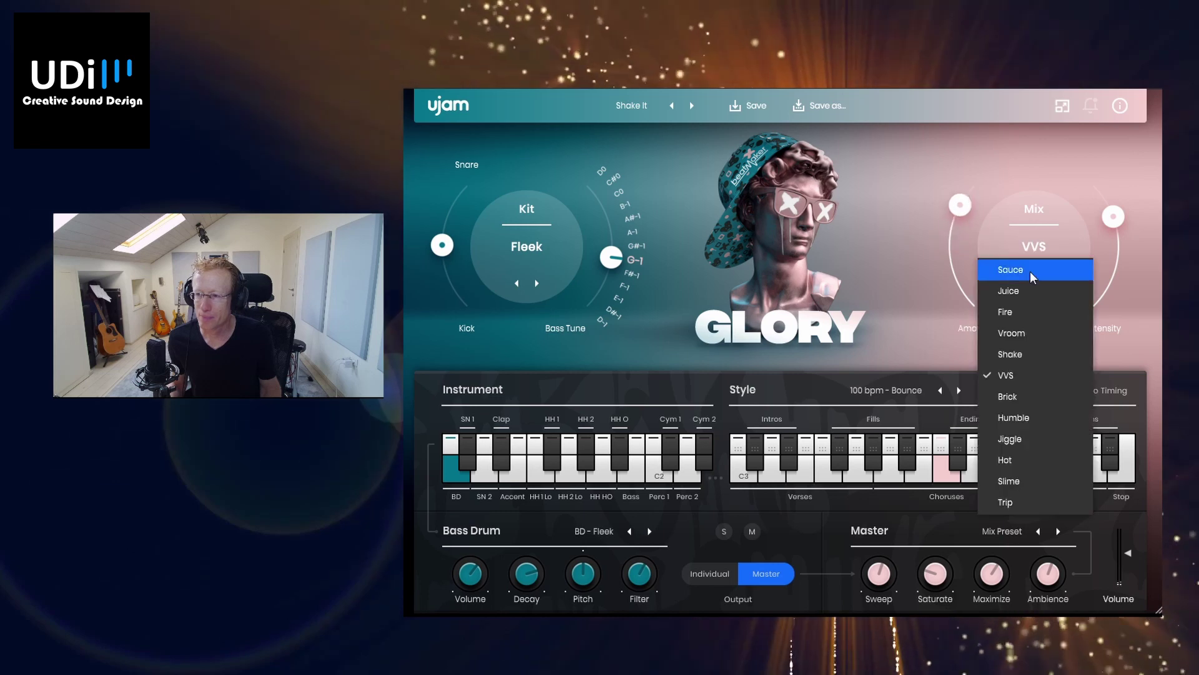
pyautogui.click(1029, 269)
pyautogui.moveTo(1113, 217); pyautogui.dragTo(1123, 240)
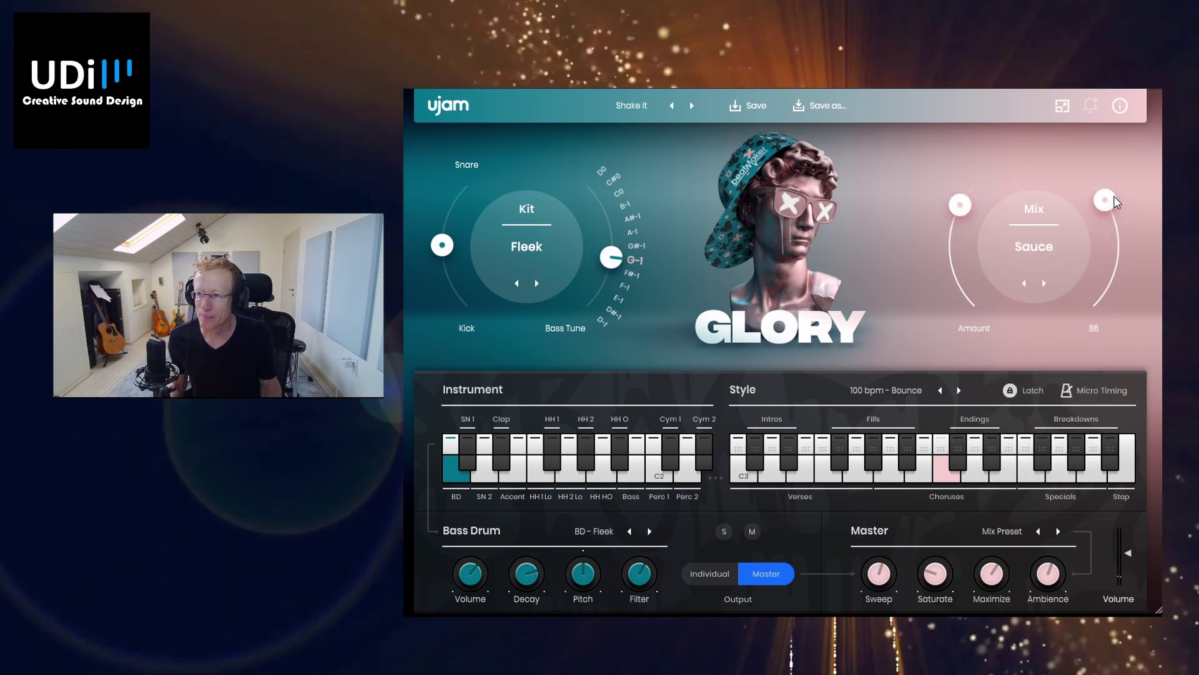
# Switch to the Ice kit and the Humble mix, with Beat Intensity lowered to slightly below its midpoint.
pyautogui.click(537, 283)
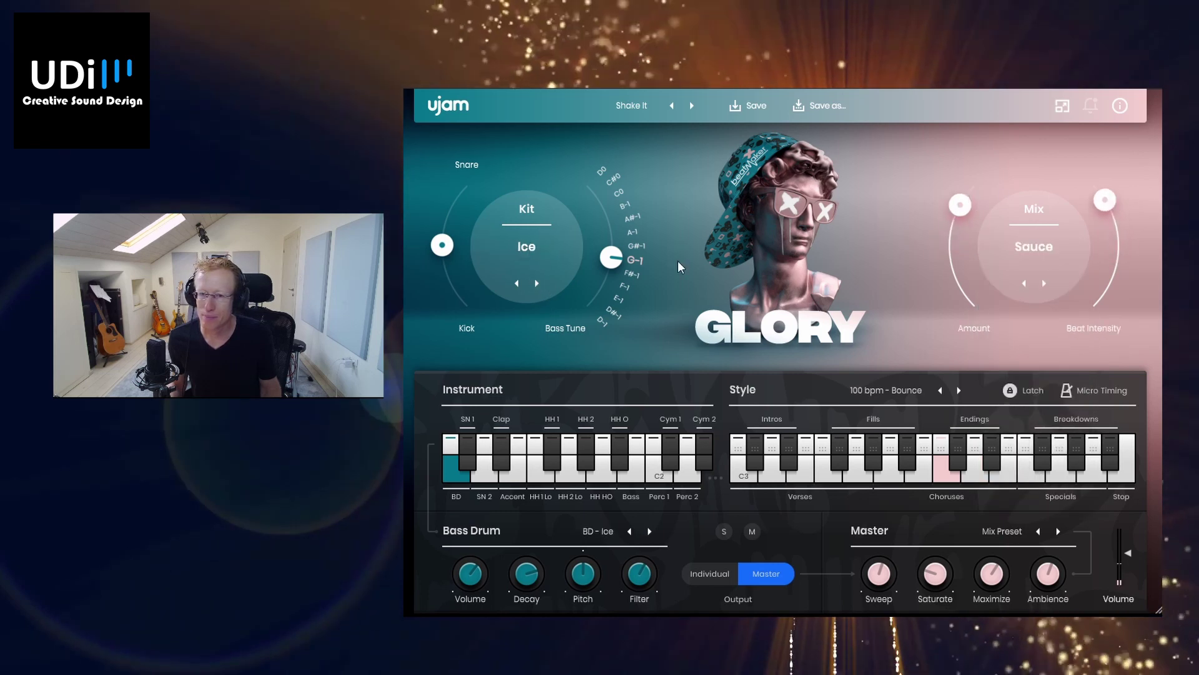
pyautogui.click(1047, 245)
pyautogui.click(1025, 424)
pyautogui.moveTo(1105, 201); pyautogui.dragTo(1118, 259)
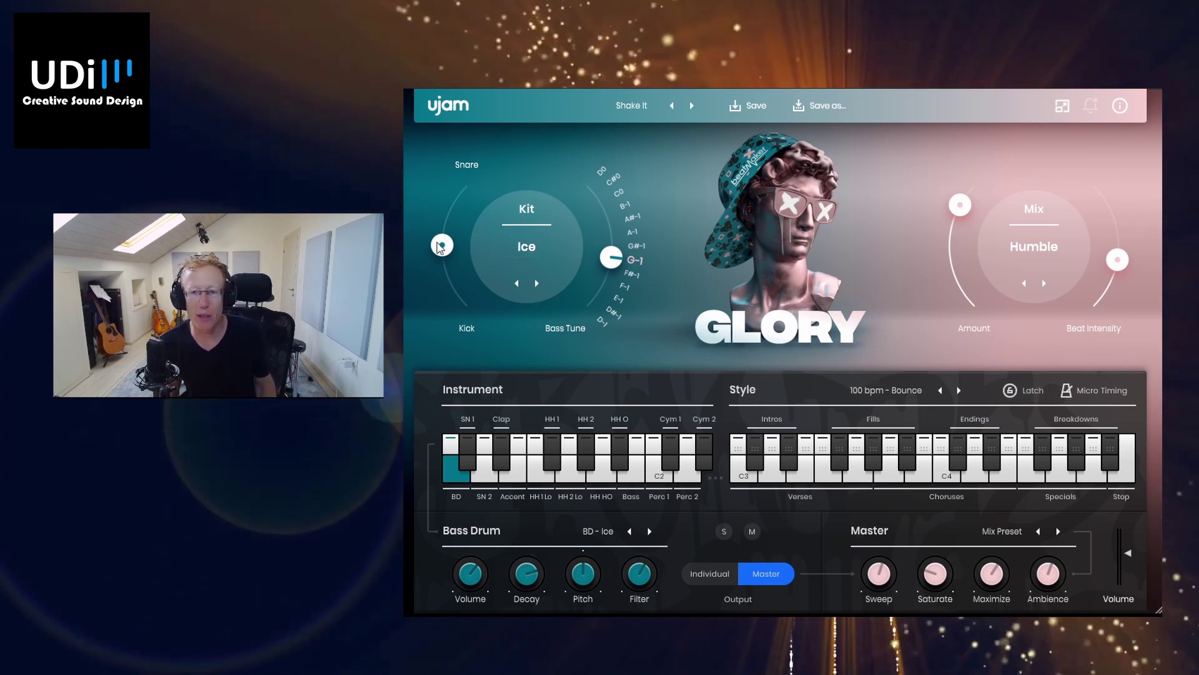
pyautogui.moveTo(440, 246)
pyautogui.mouseDown()
pyautogui.moveTo(467, 321)
pyautogui.moveTo(462, 188)
pyautogui.moveTo(450, 241)
pyautogui.mouseUp()
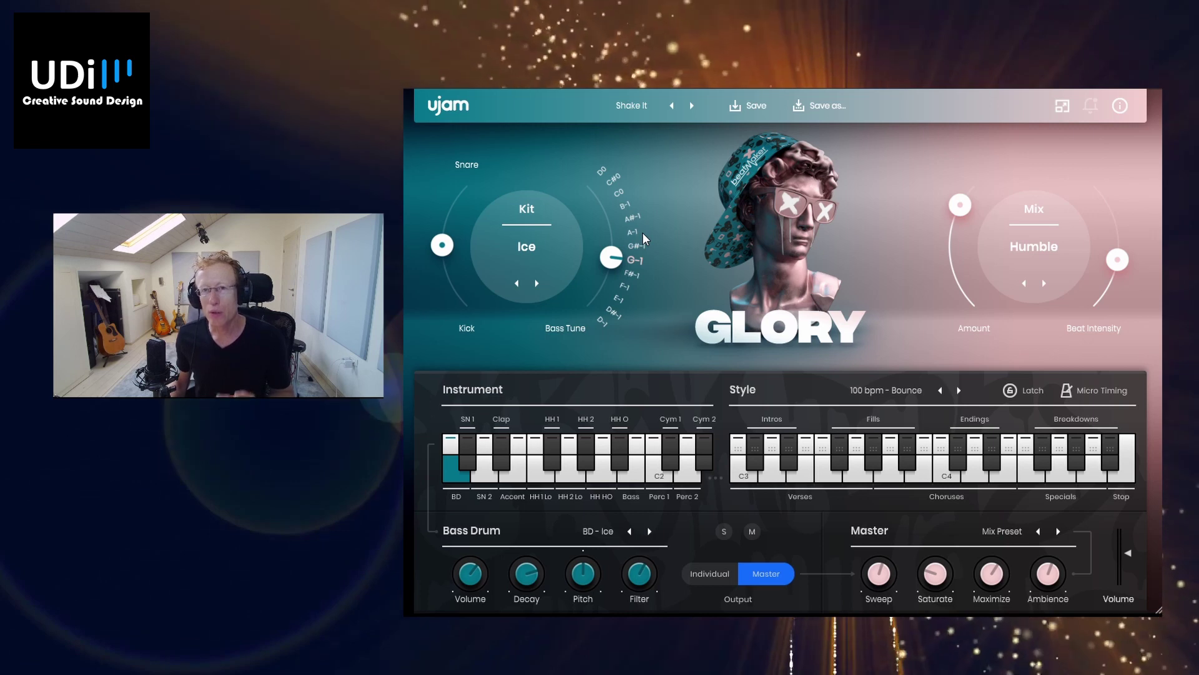
# Select the Bass instrument, try Bass Tune at D-1 and D0, and set it back to G-1.
pyautogui.click(635, 467)
pyautogui.moveTo(618, 255); pyautogui.dragTo(589, 360)
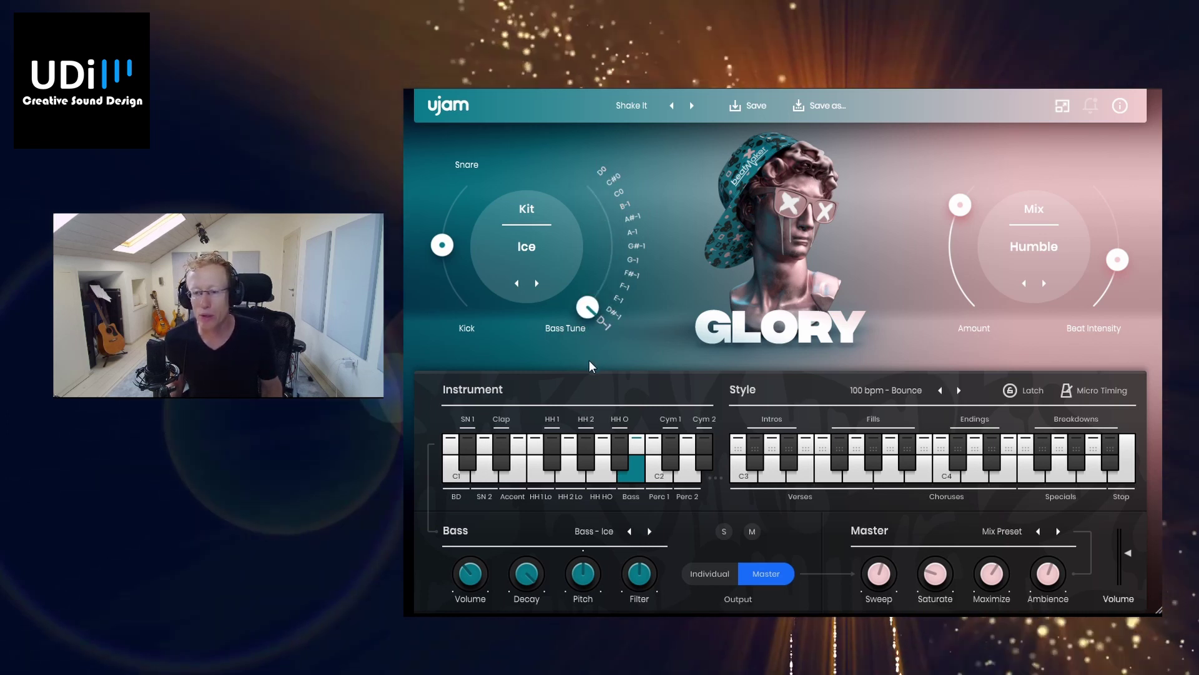
pyautogui.doubleClick(593, 310)
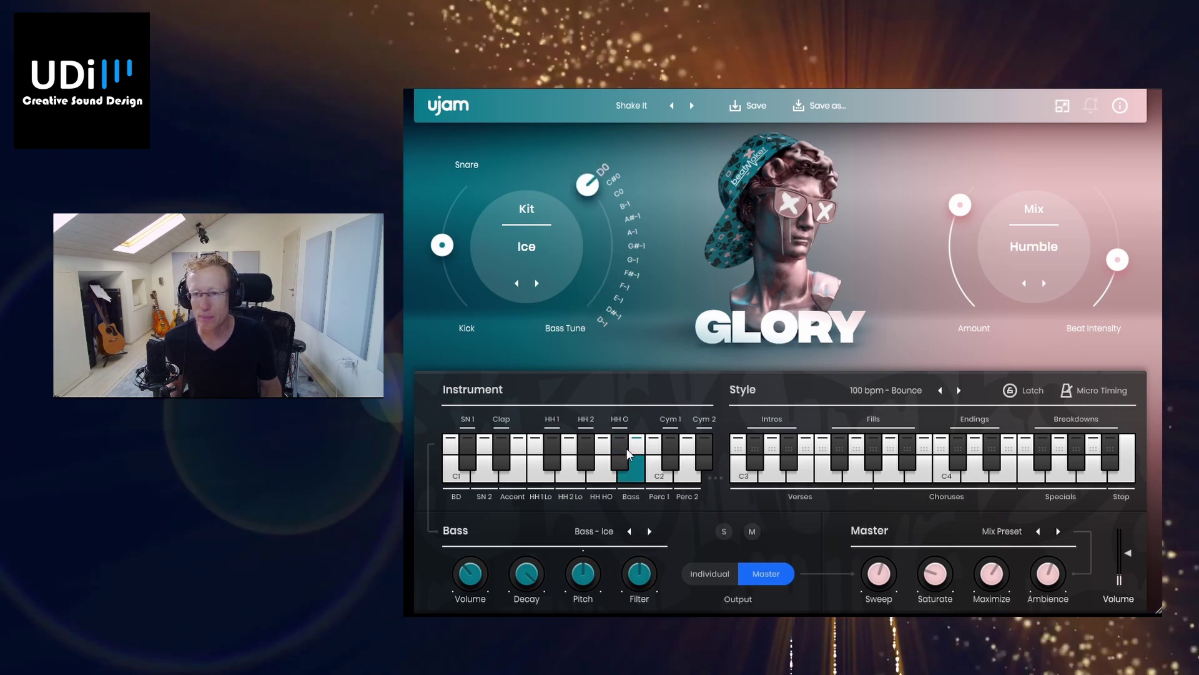
pyautogui.moveTo(592, 193); pyautogui.dragTo(614, 264)
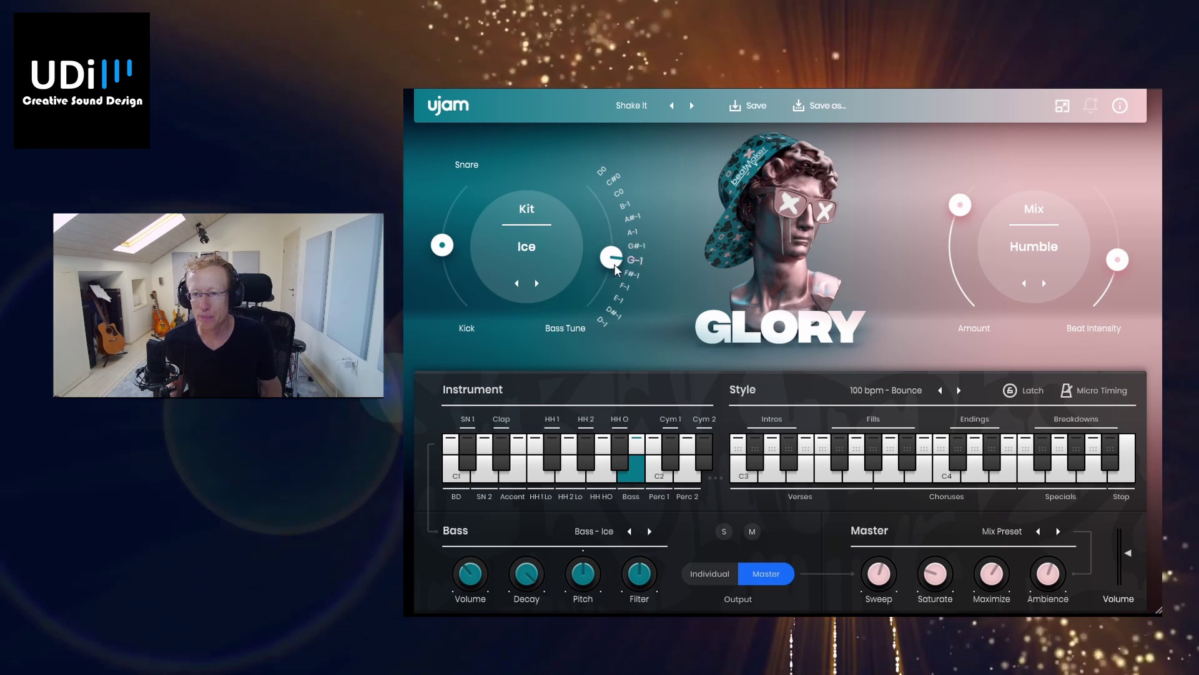
pyautogui.click(636, 477)
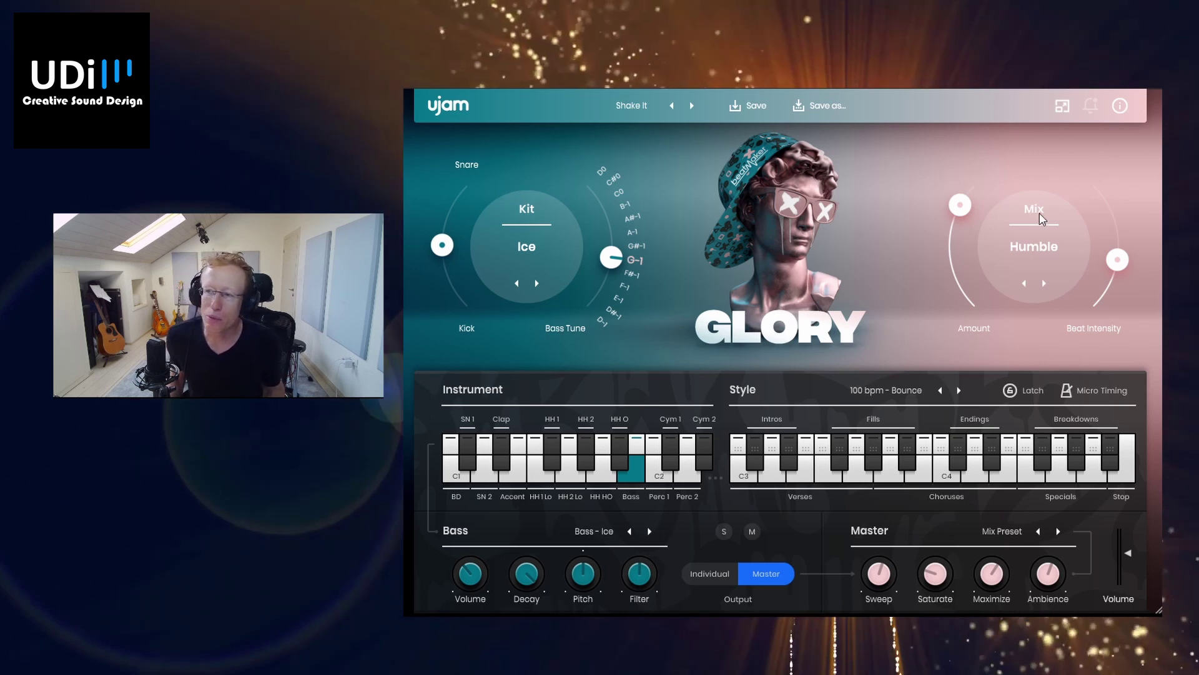
# Lower the mix Amount to slightly below its midpoint and raise Beat Intensity to slightly above its midpoint.
pyautogui.moveTo(949, 213); pyautogui.dragTo(965, 338)
pyautogui.moveTo(960, 296); pyautogui.dragTo(940, 271)
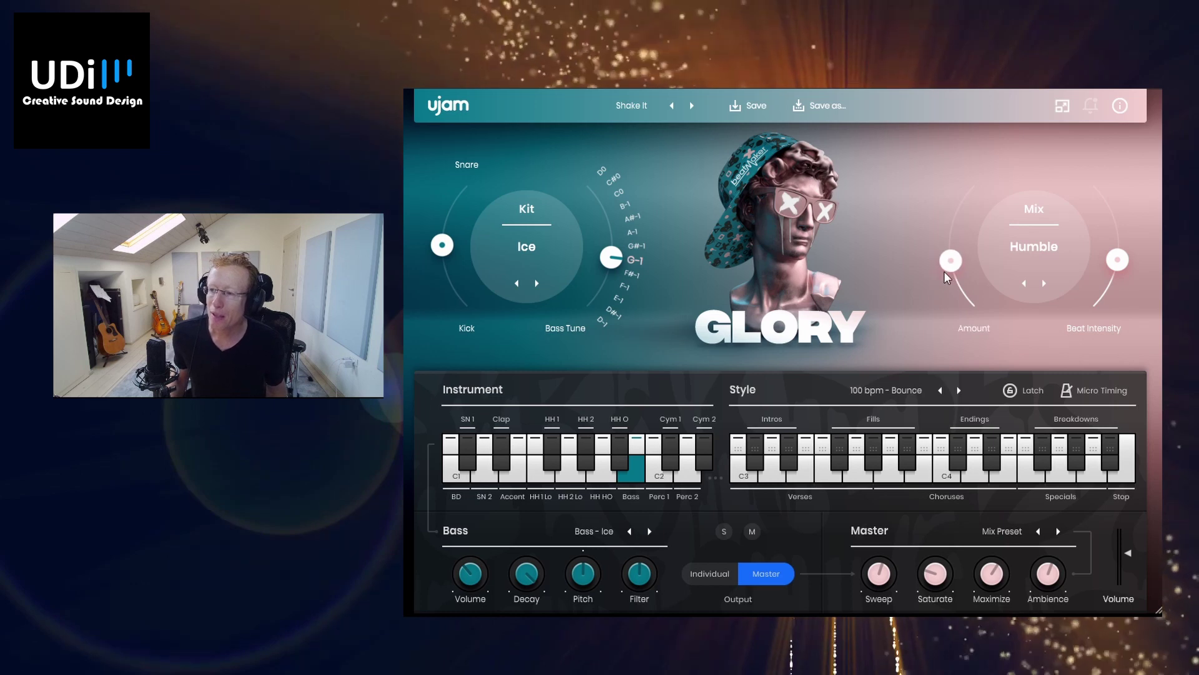
pyautogui.moveTo(1119, 266); pyautogui.dragTo(1114, 218)
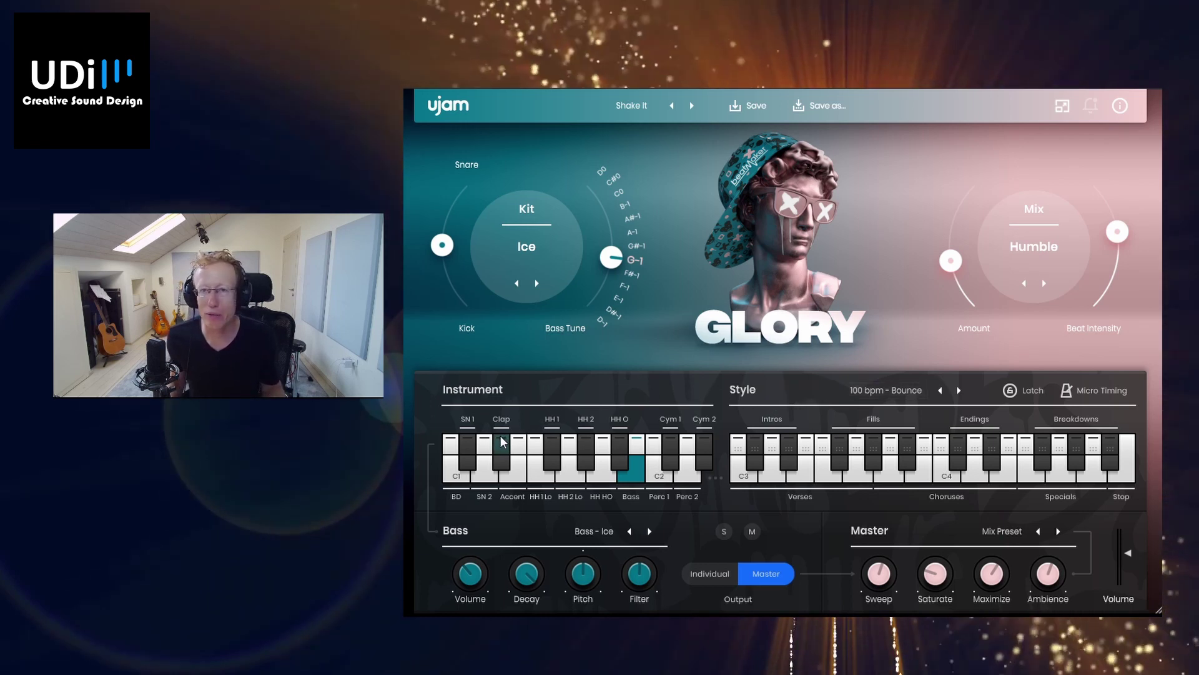
# Audition the Ice kit's bass drum, both snares, accent, low hi-hats and clap on the instrument keyboard.
pyautogui.click(463, 475)
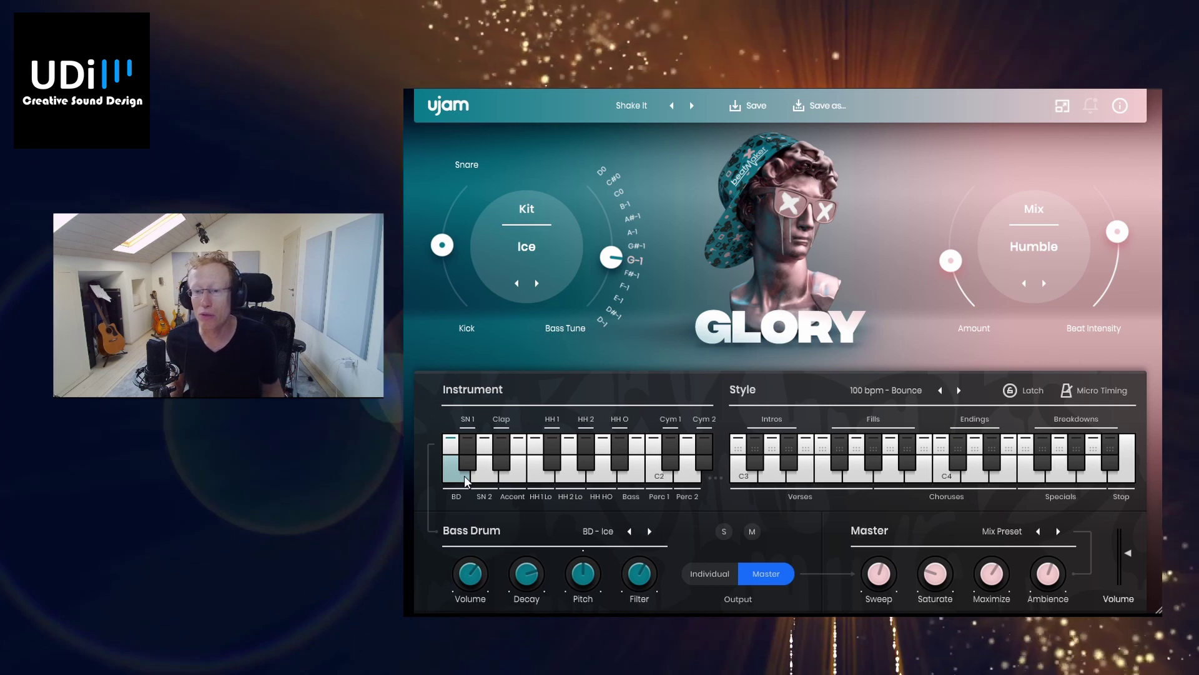
pyautogui.click(493, 476)
pyautogui.click(514, 478)
pyautogui.click(552, 480)
pyautogui.click(558, 479)
pyautogui.click(504, 459)
pyautogui.click(489, 463)
pyautogui.click(465, 468)
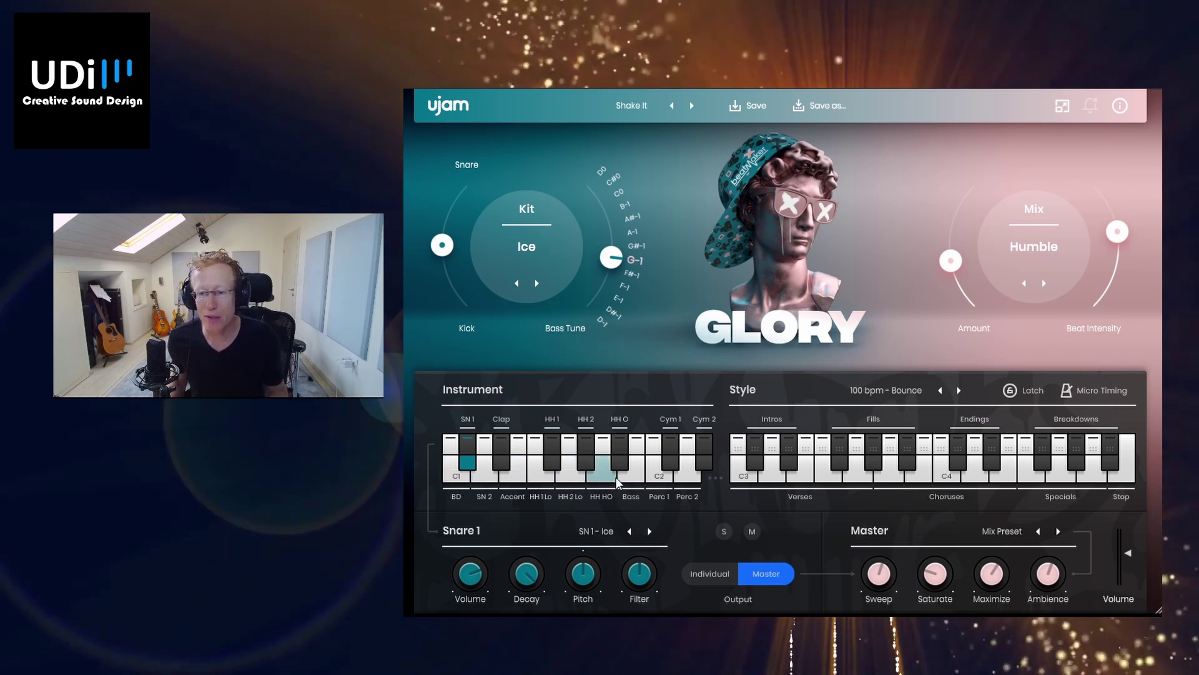
# Try the Luv sound on Snare 2 and change it to SN 2 - Drip.
pyautogui.click(455, 472)
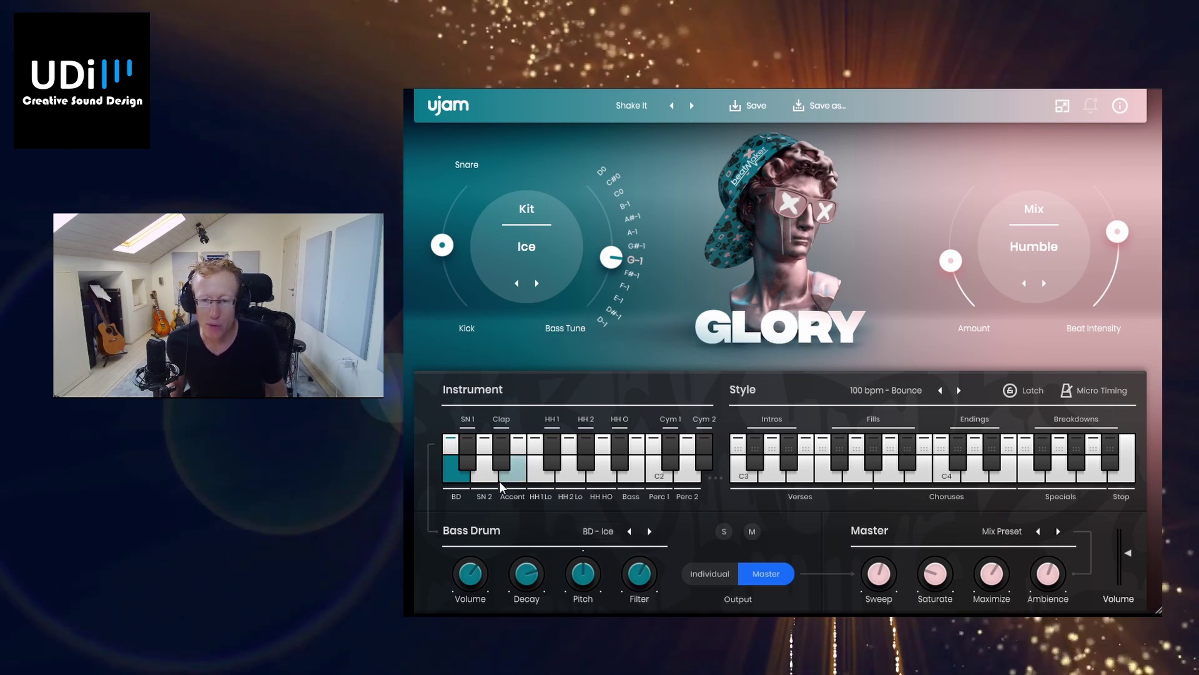
pyautogui.click(470, 477)
pyautogui.click(578, 530)
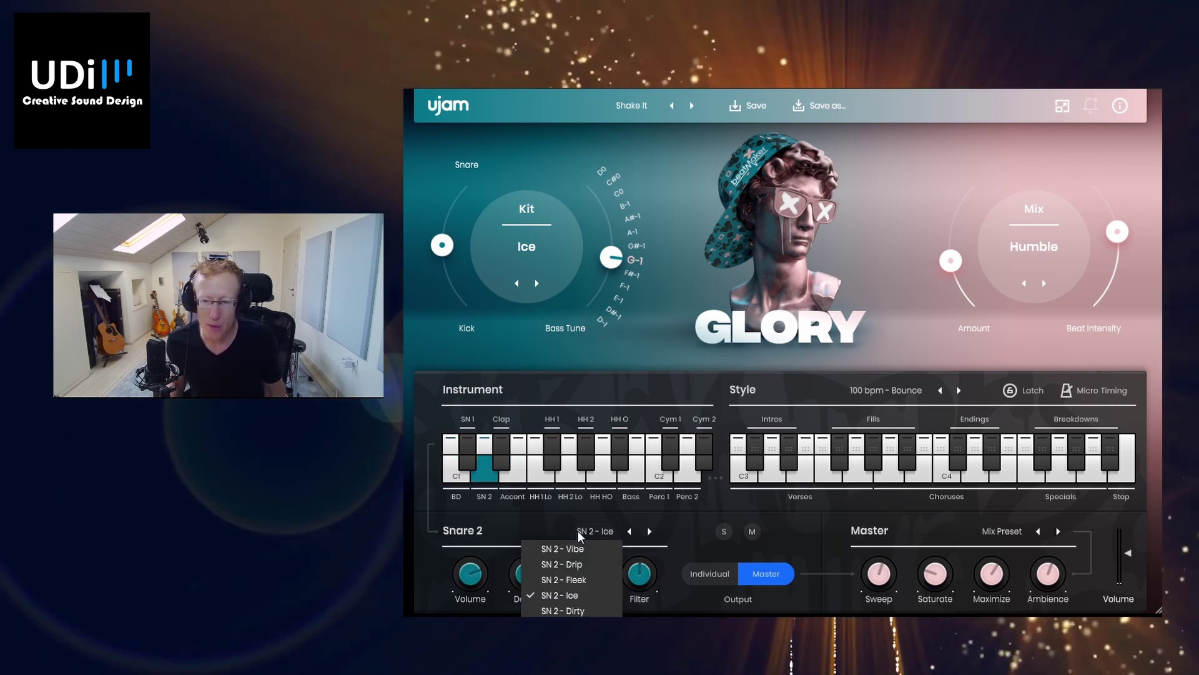
pyautogui.click(580, 611)
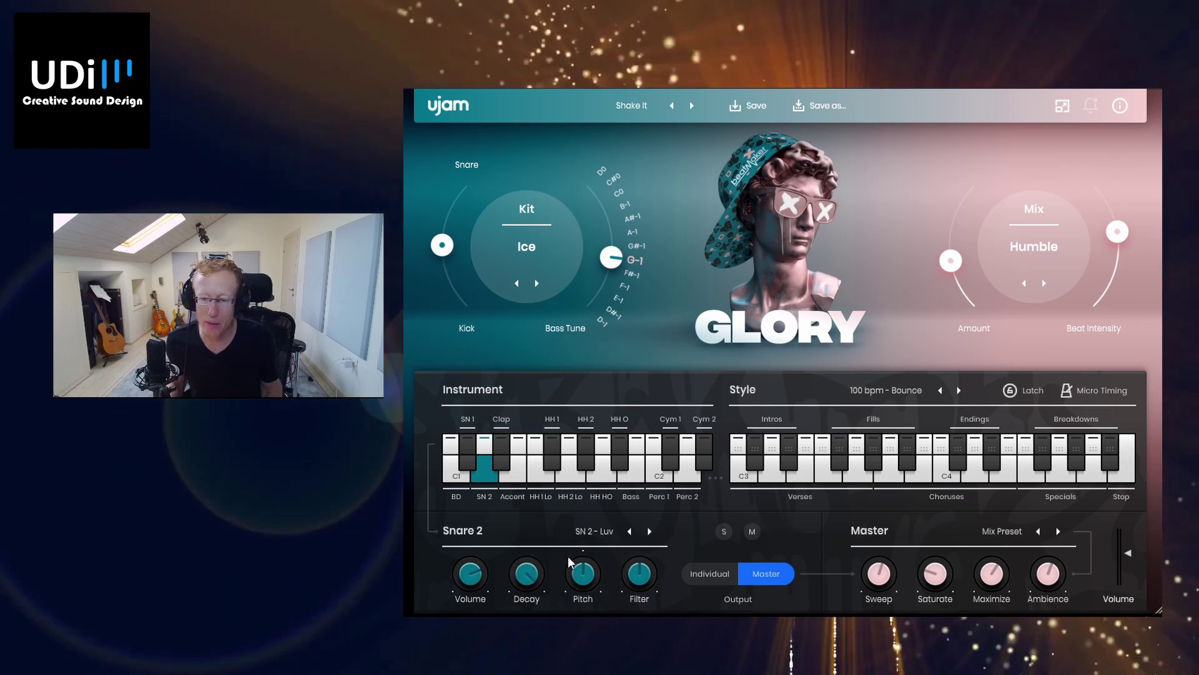
pyautogui.click(586, 532)
pyautogui.click(582, 565)
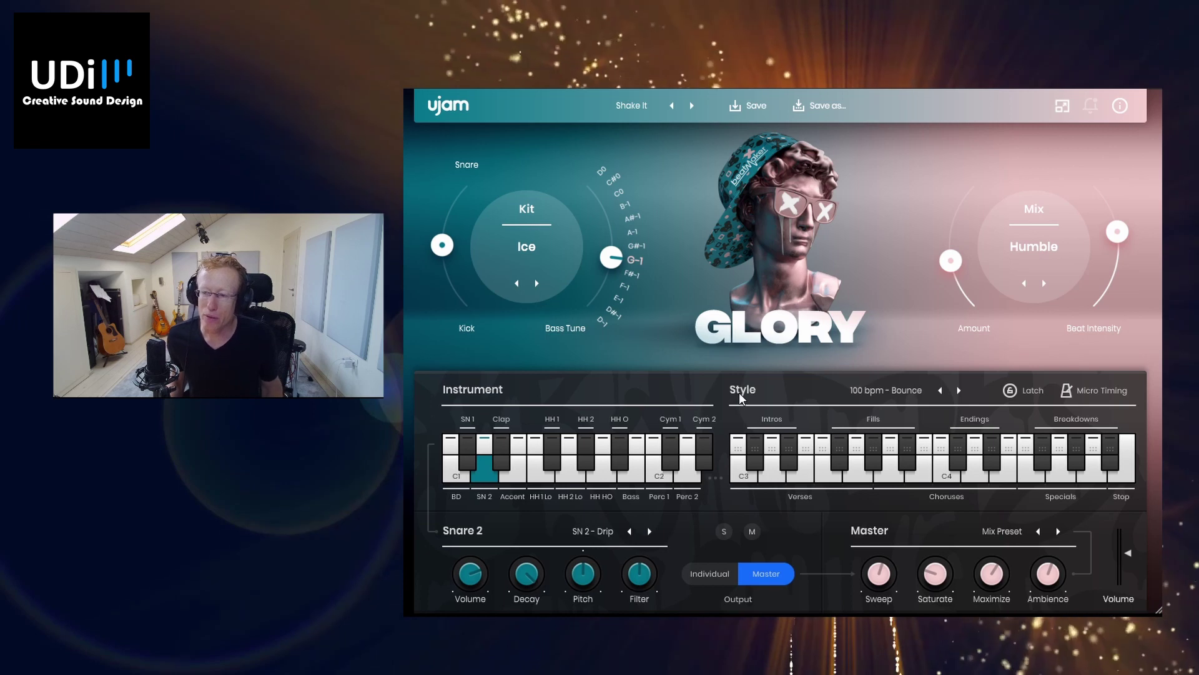
# Audition patterns of the 160 bpm - Future style and return the style to 100 bpm - Bounce.
pyautogui.click(894, 389)
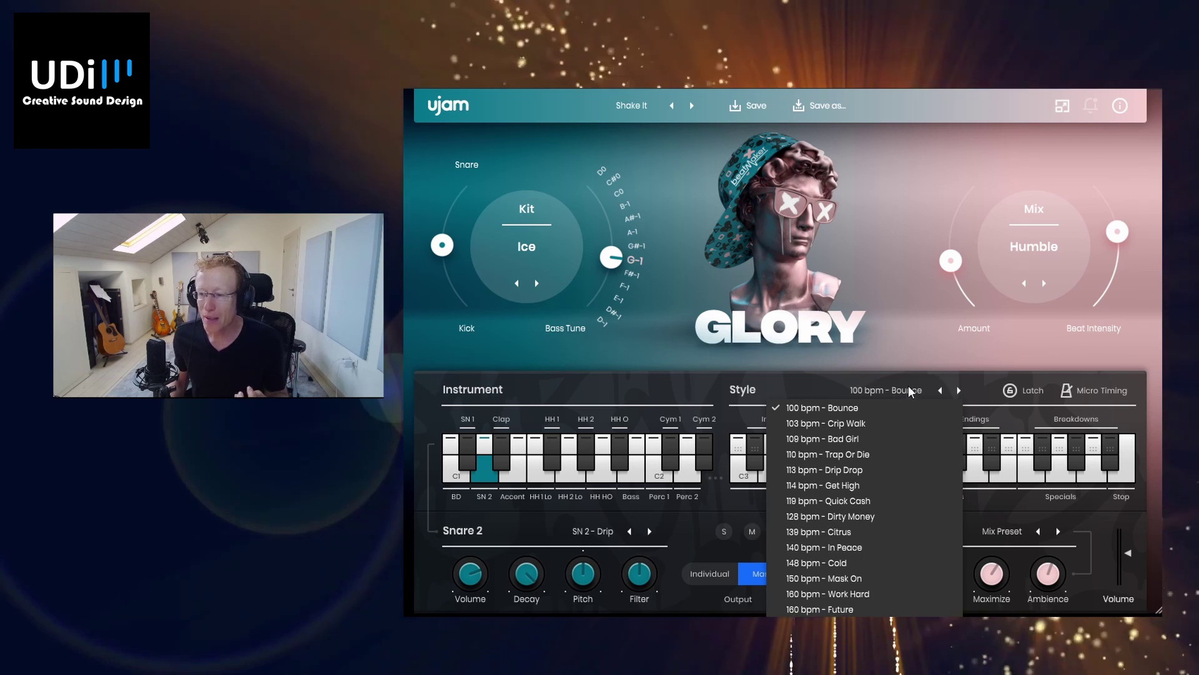
pyautogui.click(884, 407)
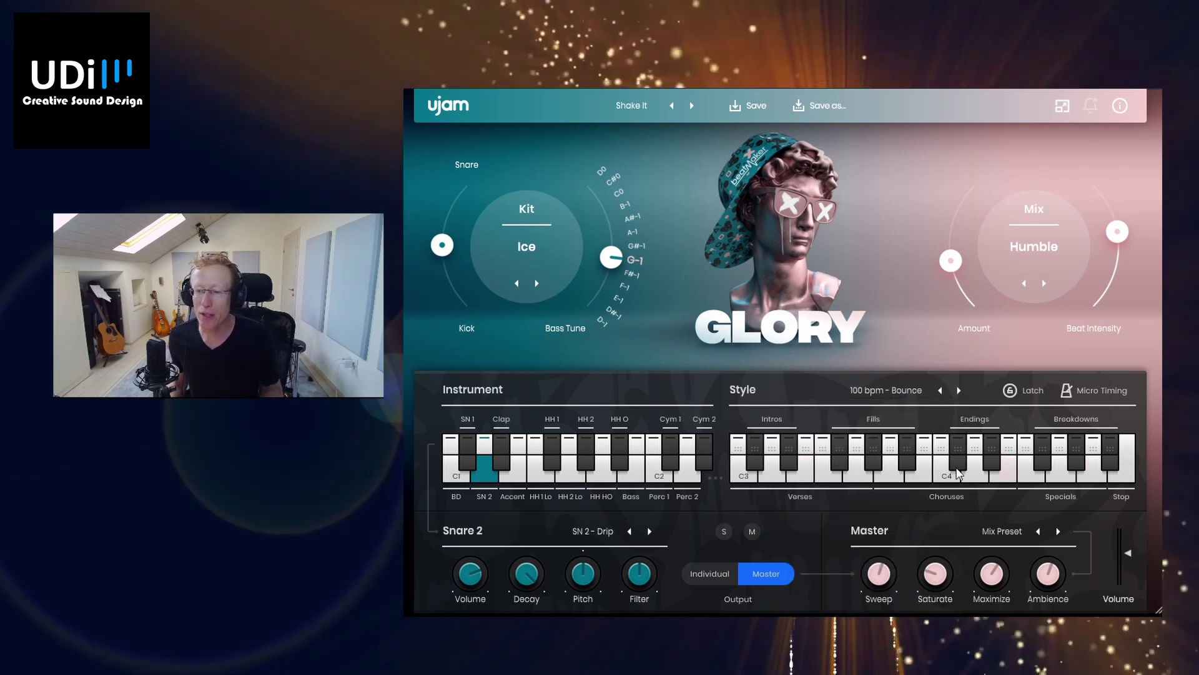
pyautogui.click(871, 398)
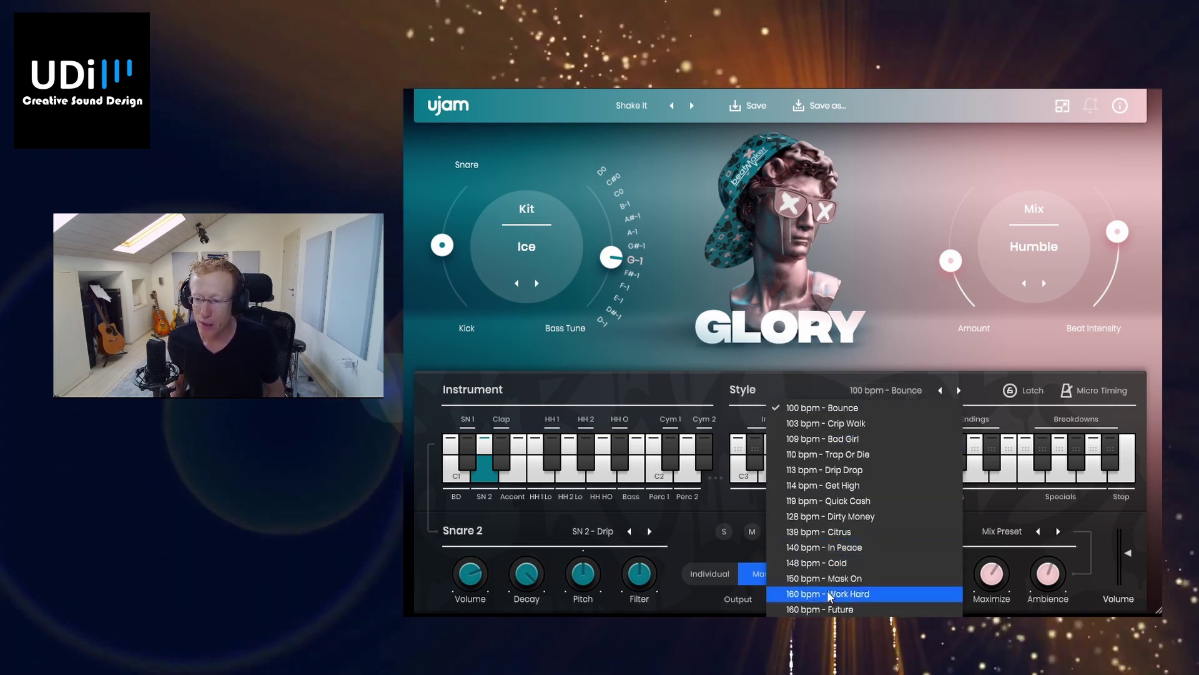
pyautogui.click(831, 609)
pyautogui.click(893, 479)
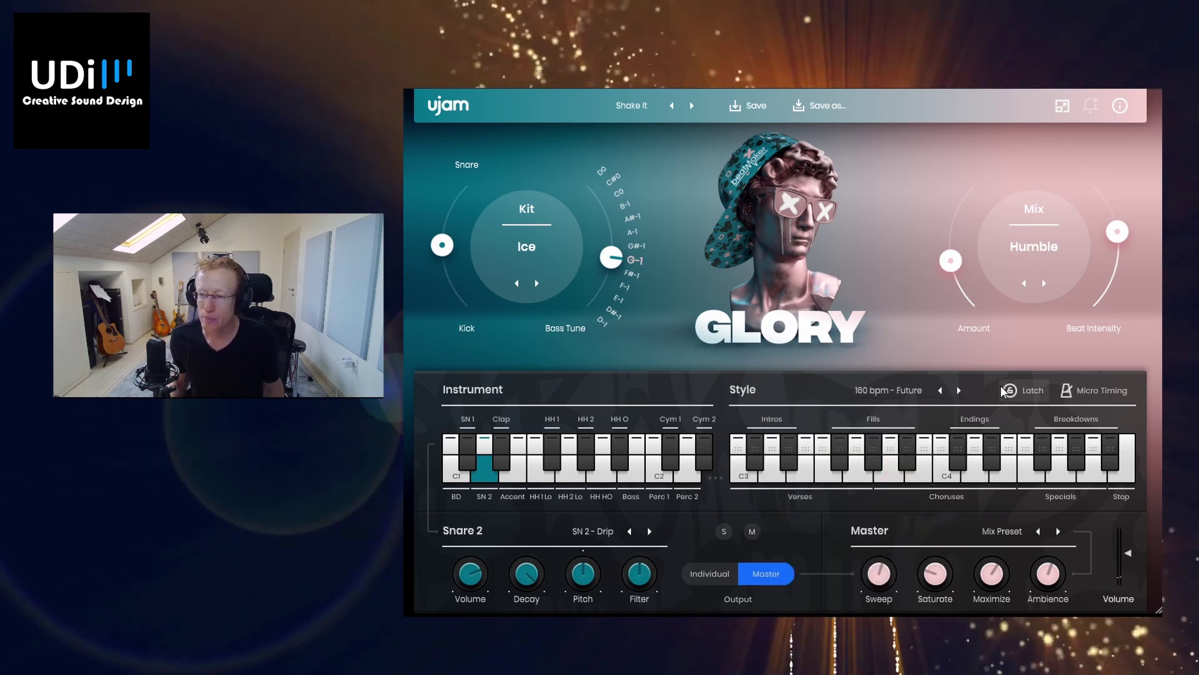
pyautogui.click(873, 469)
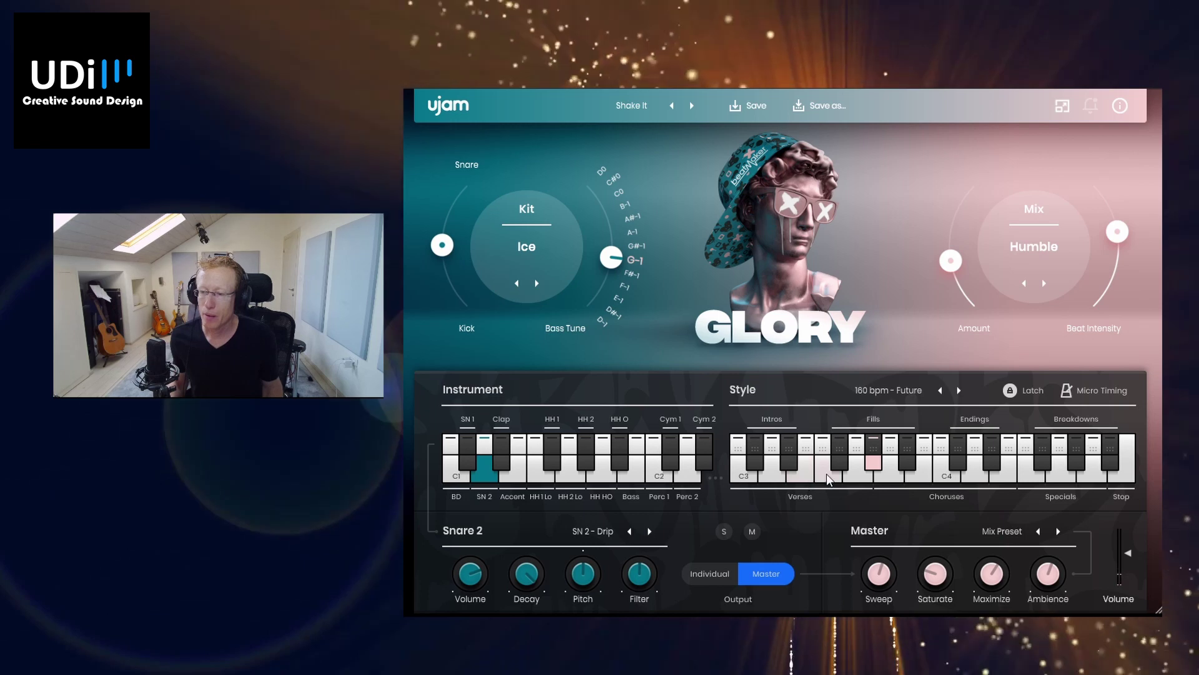
pyautogui.click(887, 391)
pyautogui.click(855, 410)
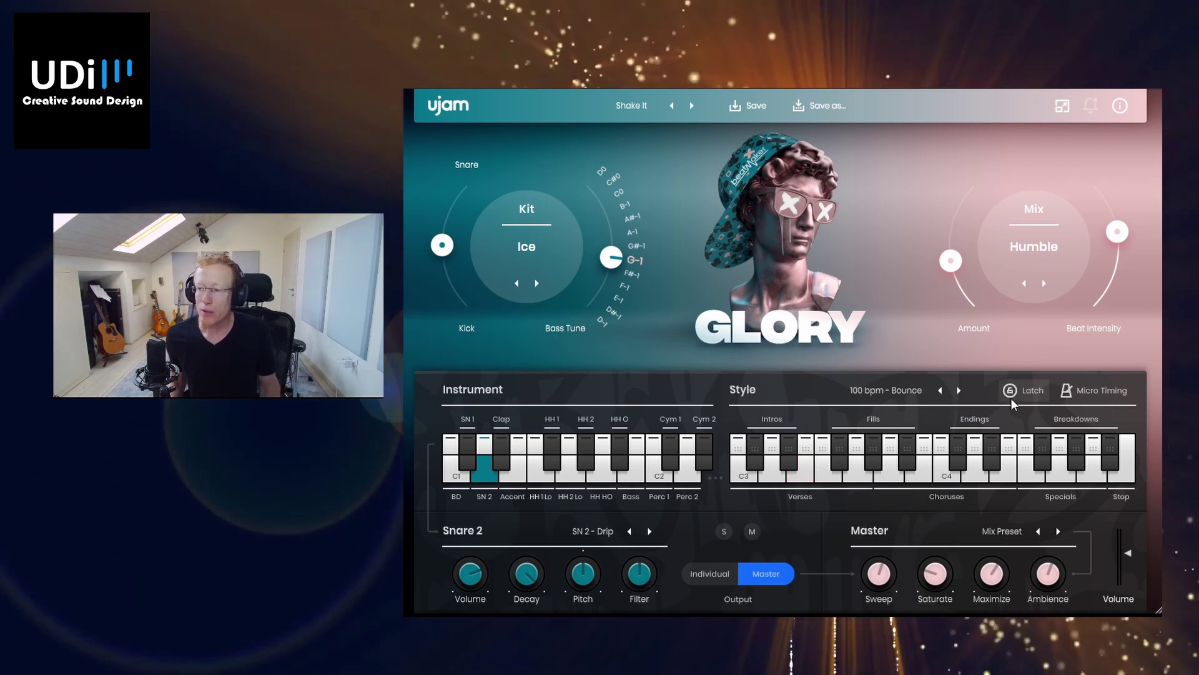
# Set the style player's Speed to 2x in the Micro Timing settings and close them.
pyautogui.click(1082, 403)
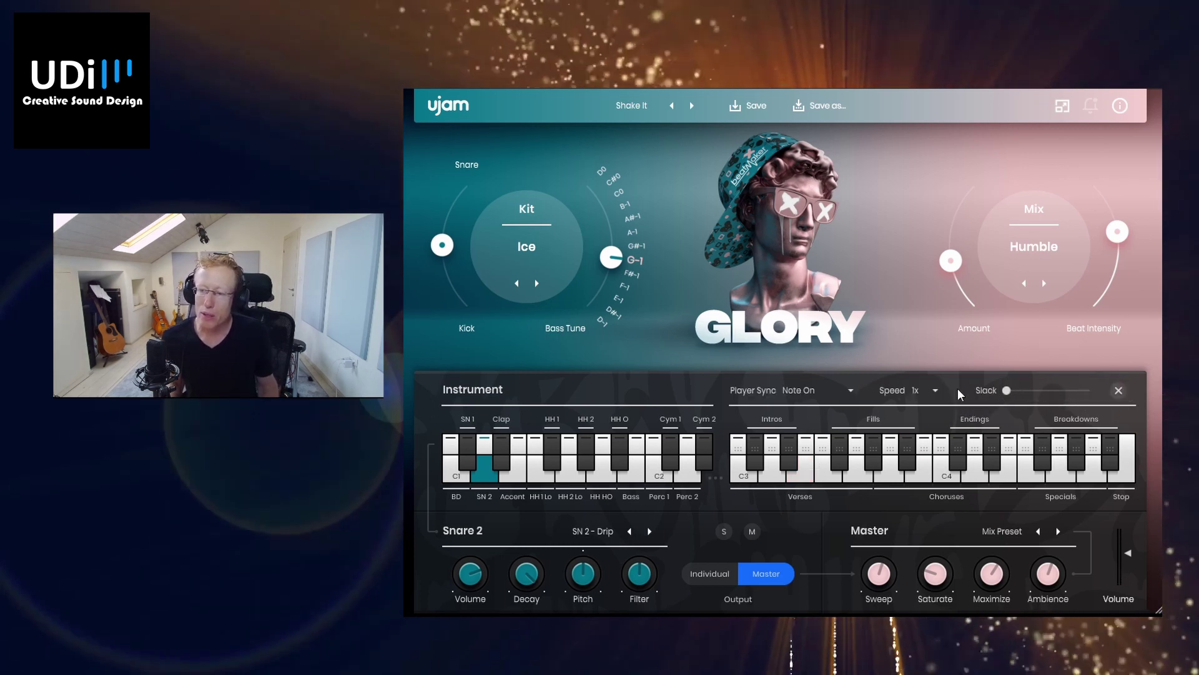
pyautogui.click(923, 391)
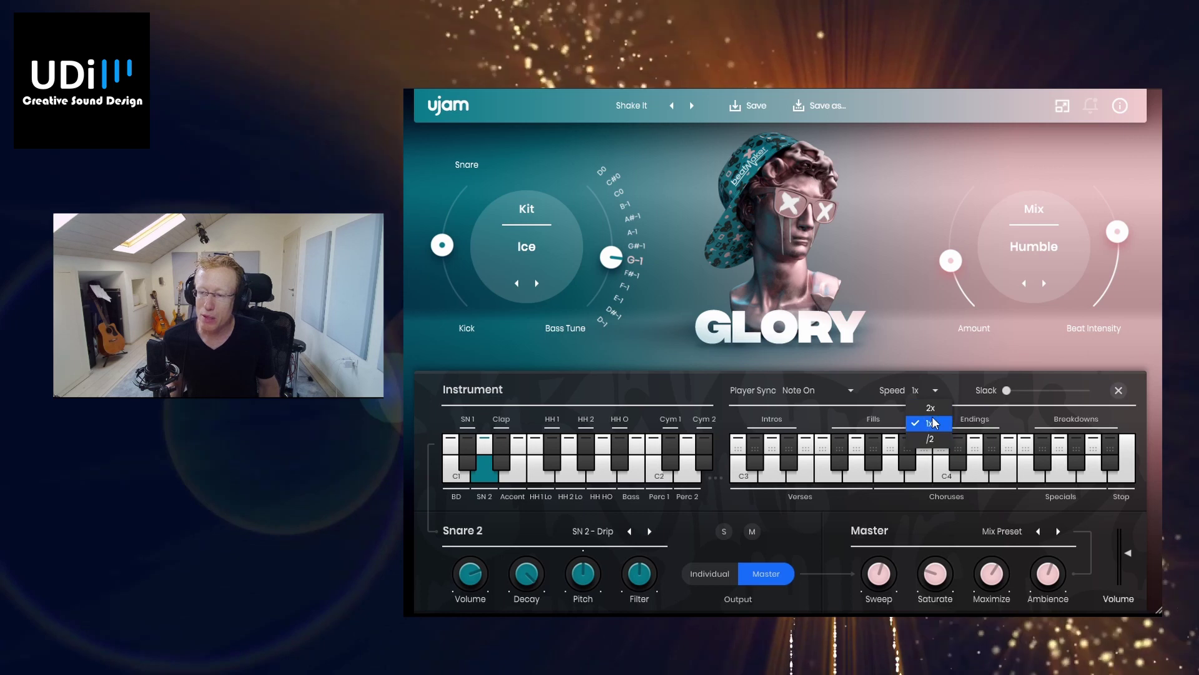
pyautogui.click(930, 407)
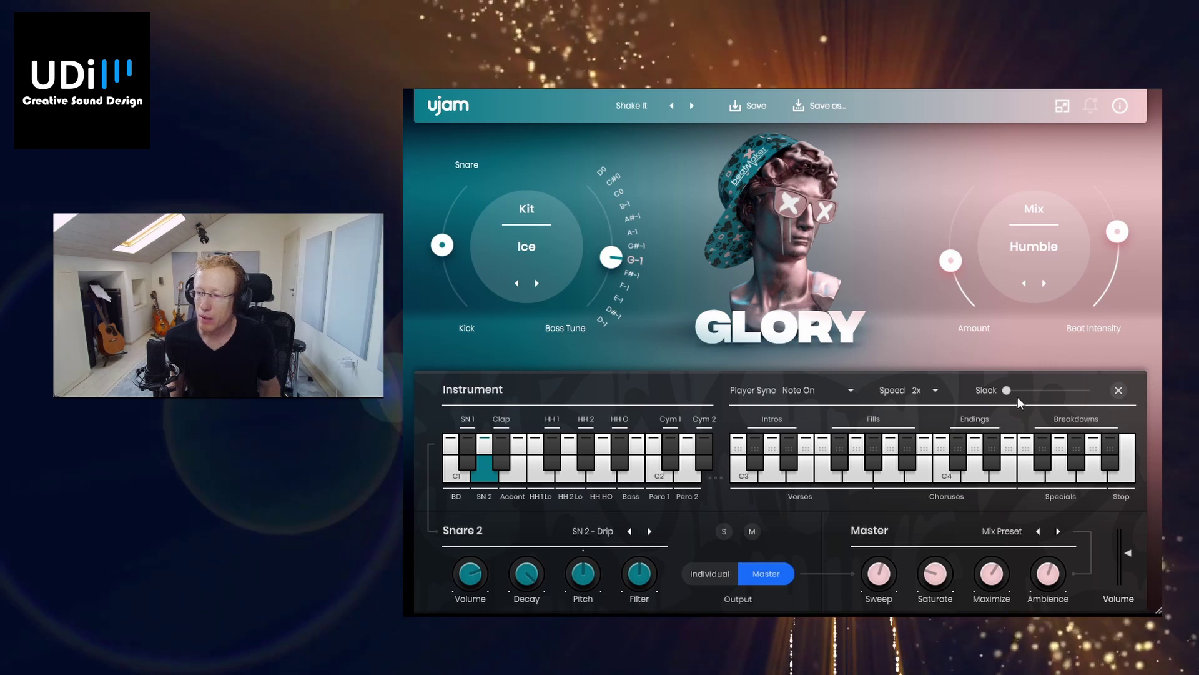
pyautogui.click(1119, 391)
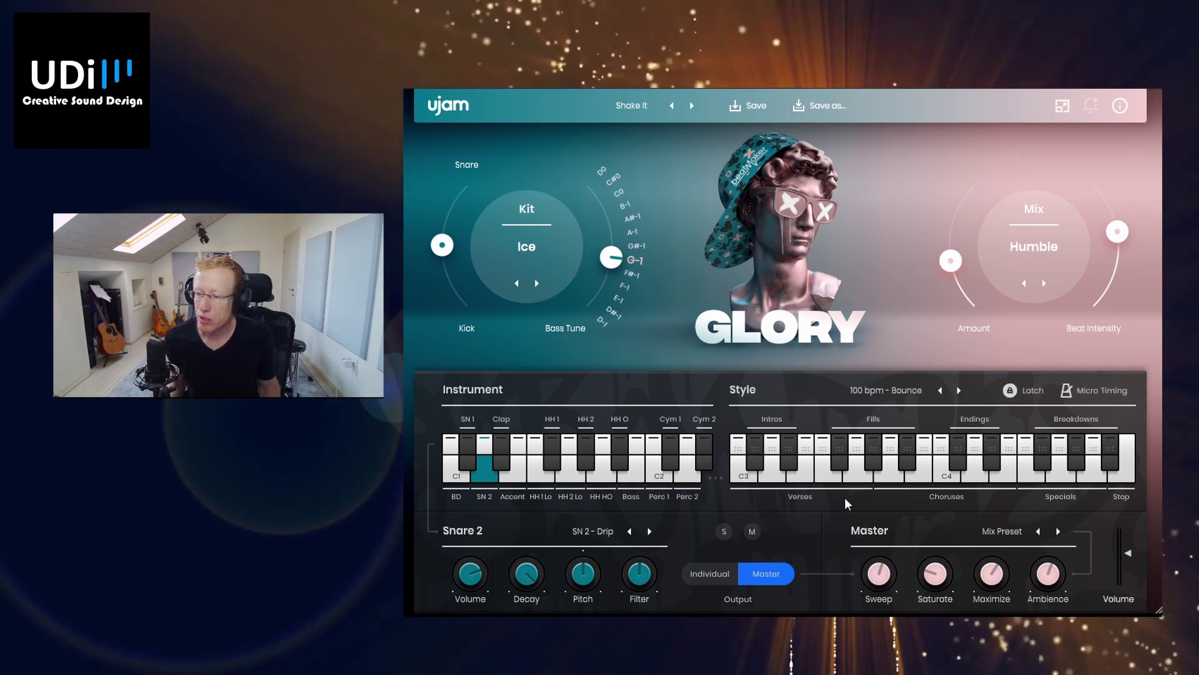
# Audition verse, chorus, breakdown and intro patterns of the 100 bpm - Bounce style on the style keyboard.
pyautogui.click(829, 481)
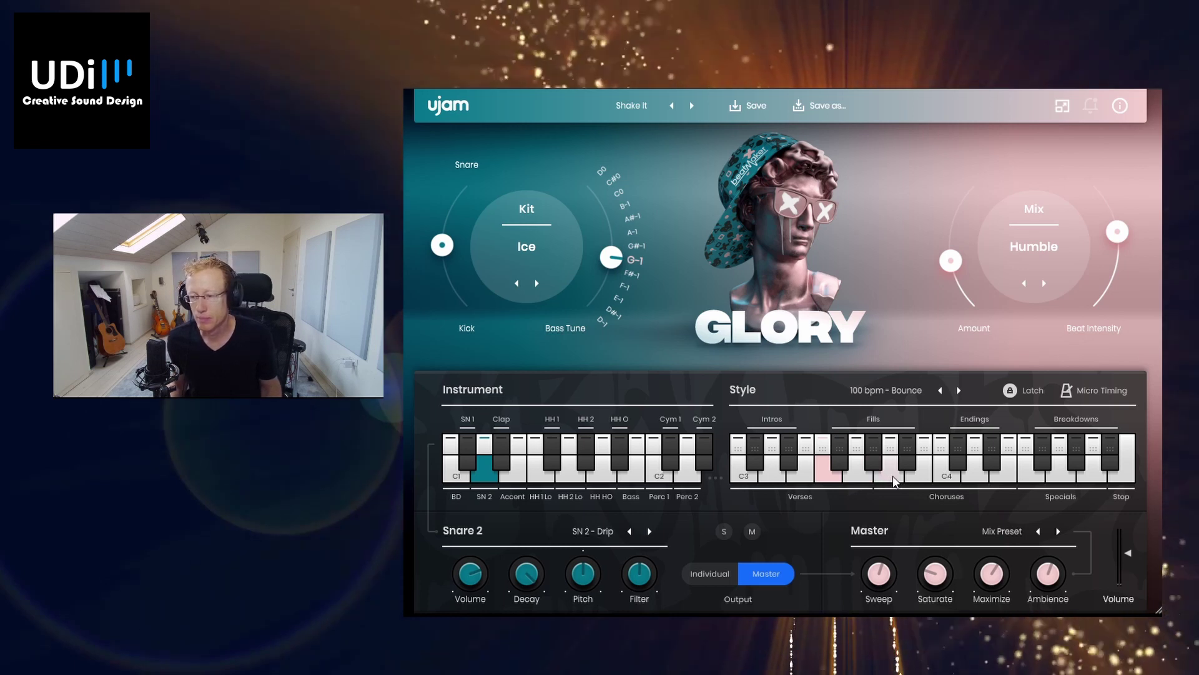
pyautogui.click(944, 478)
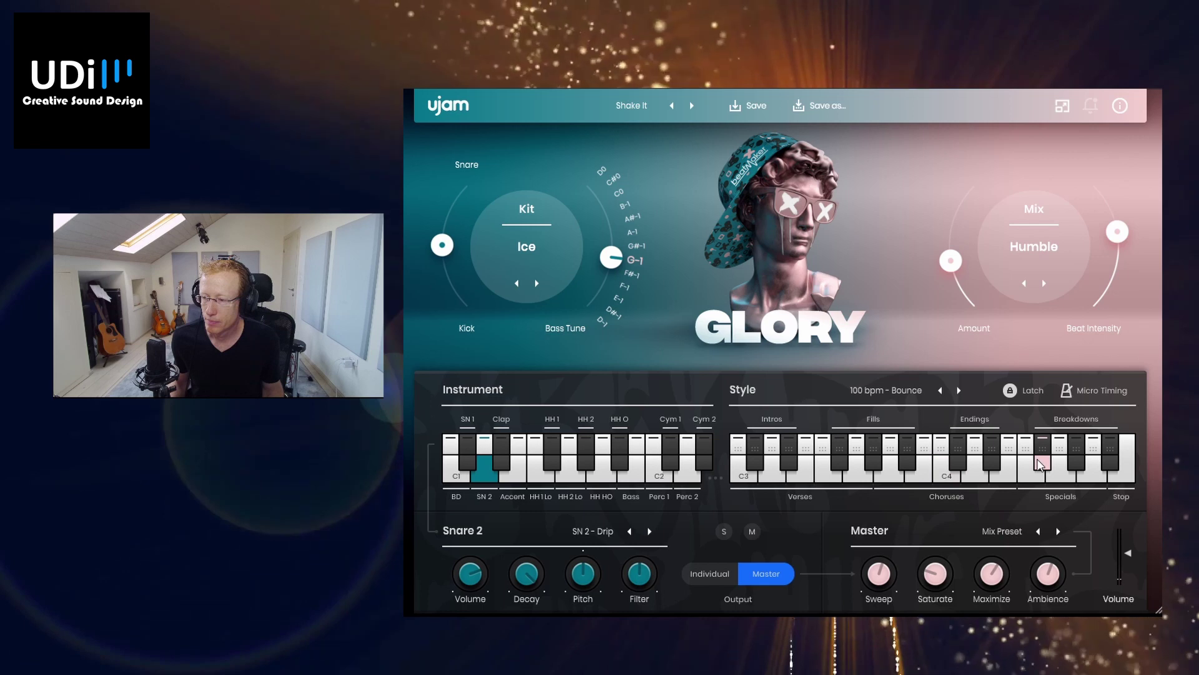
pyautogui.click(1024, 446)
pyautogui.click(752, 449)
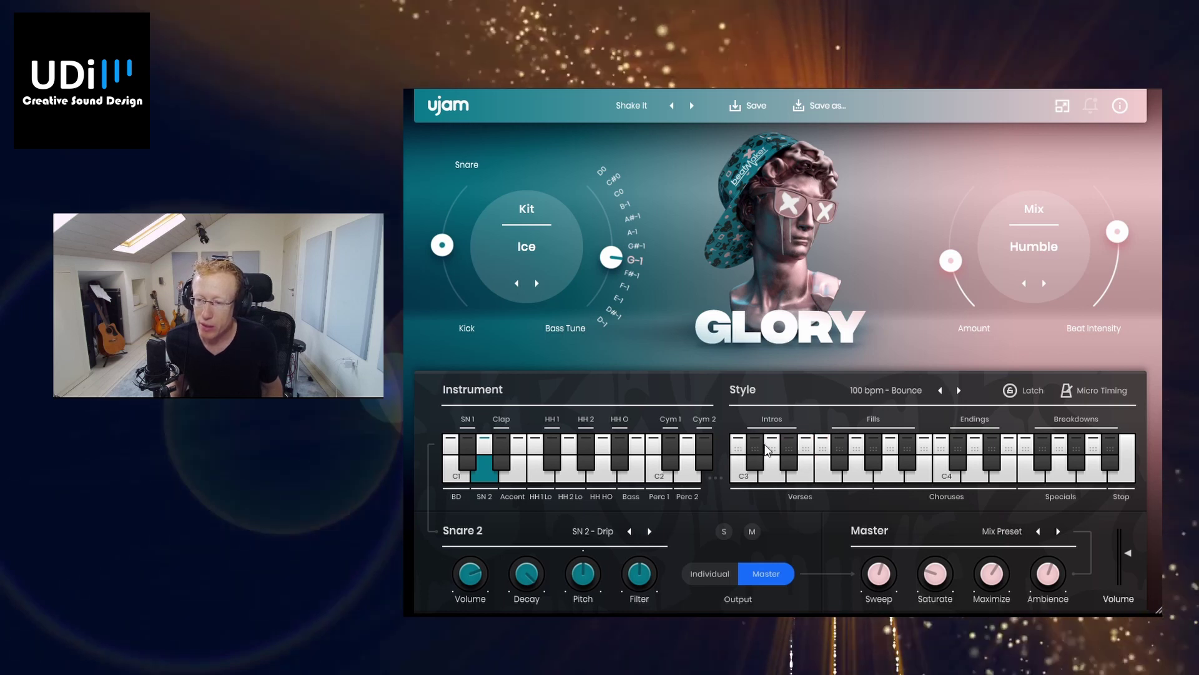
pyautogui.click(786, 449)
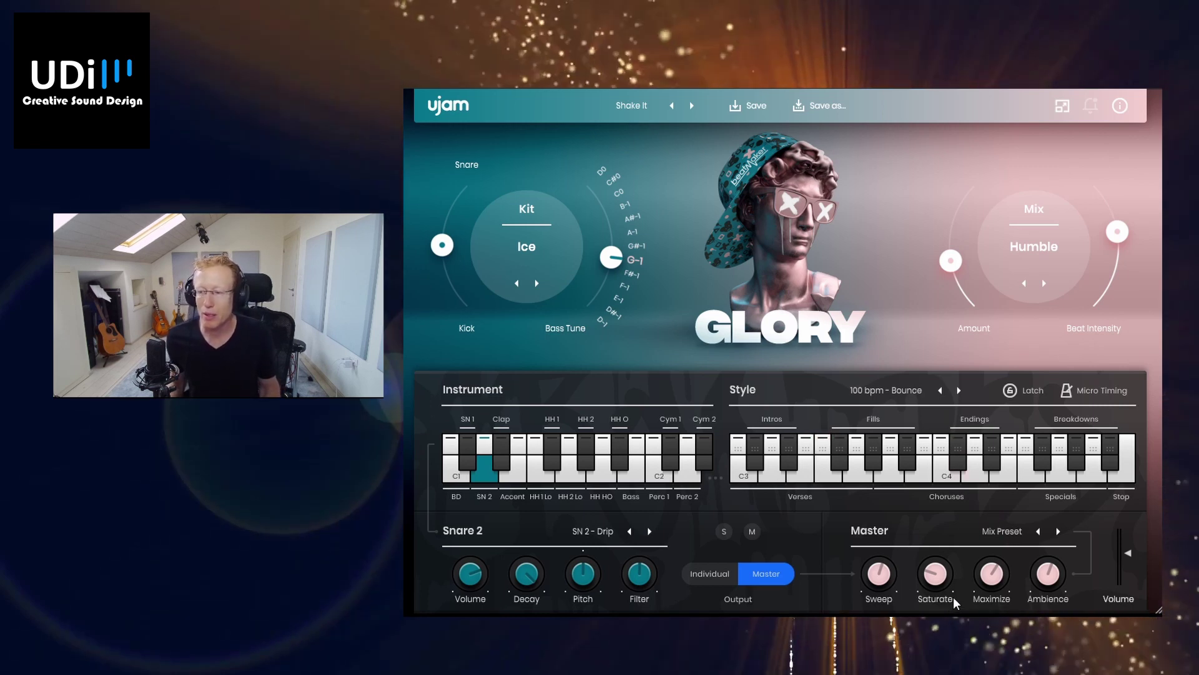
# Review the master ambience choices and keep Mix Preset.
pyautogui.click(1002, 535)
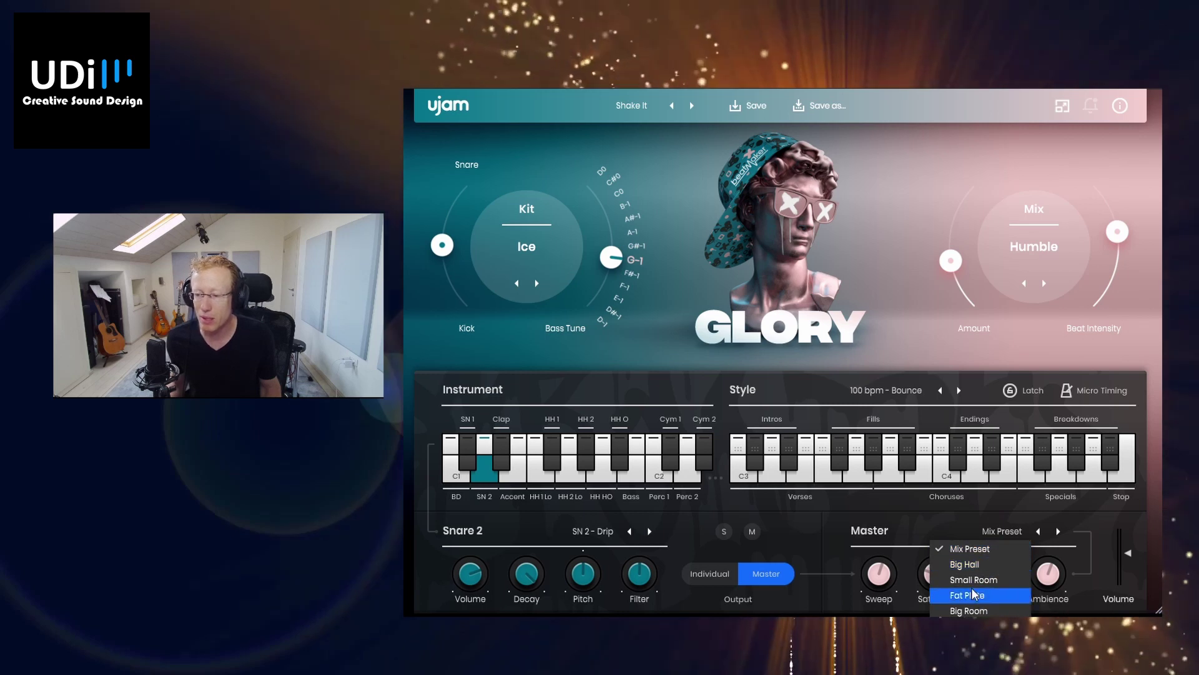
pyautogui.click(993, 552)
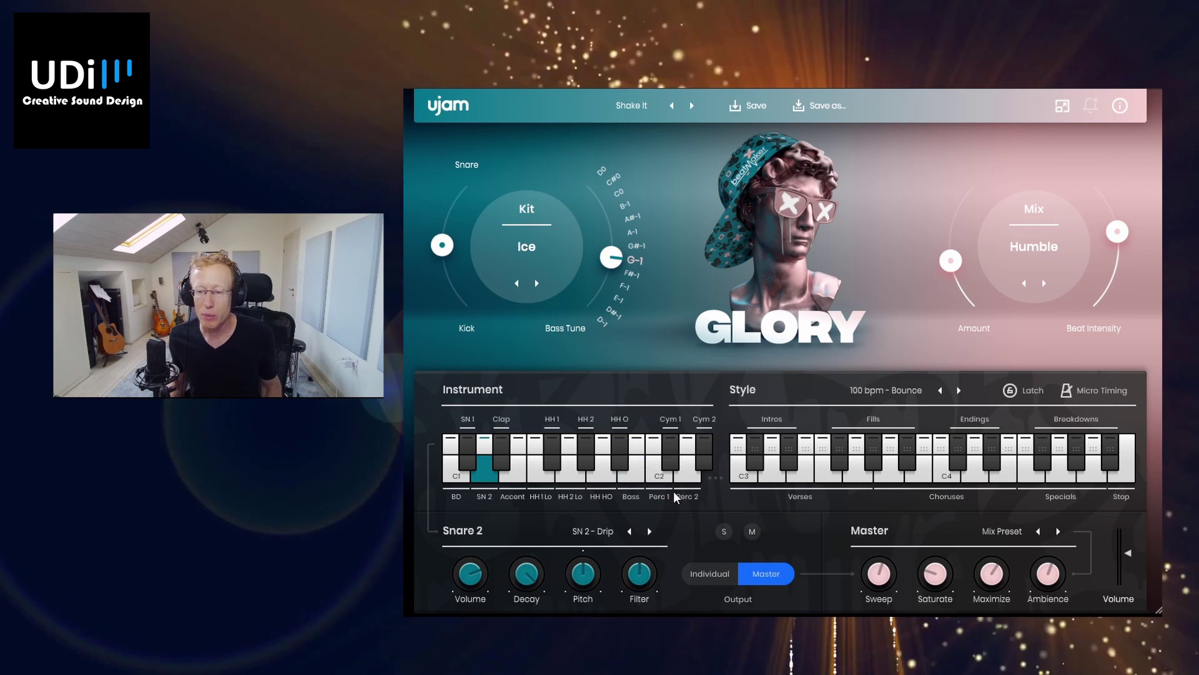
# Select the bass drum, try its Individual output and return it to Master.
pyautogui.click(464, 478)
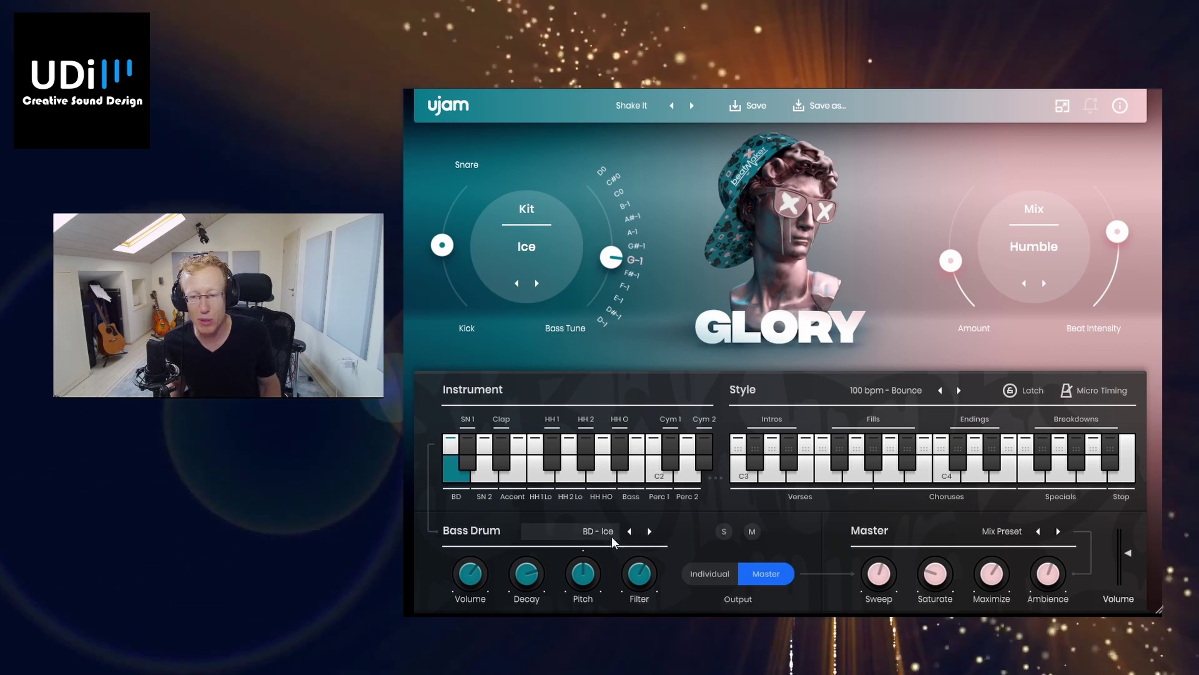
pyautogui.click(714, 578)
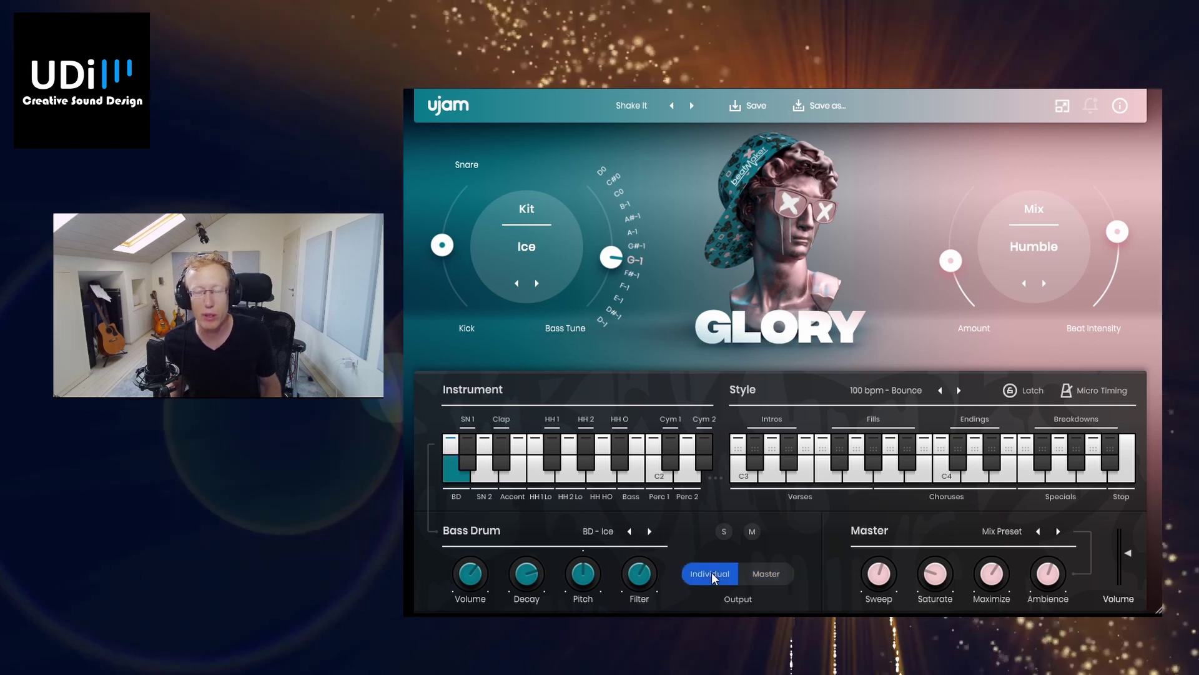
pyautogui.click(764, 575)
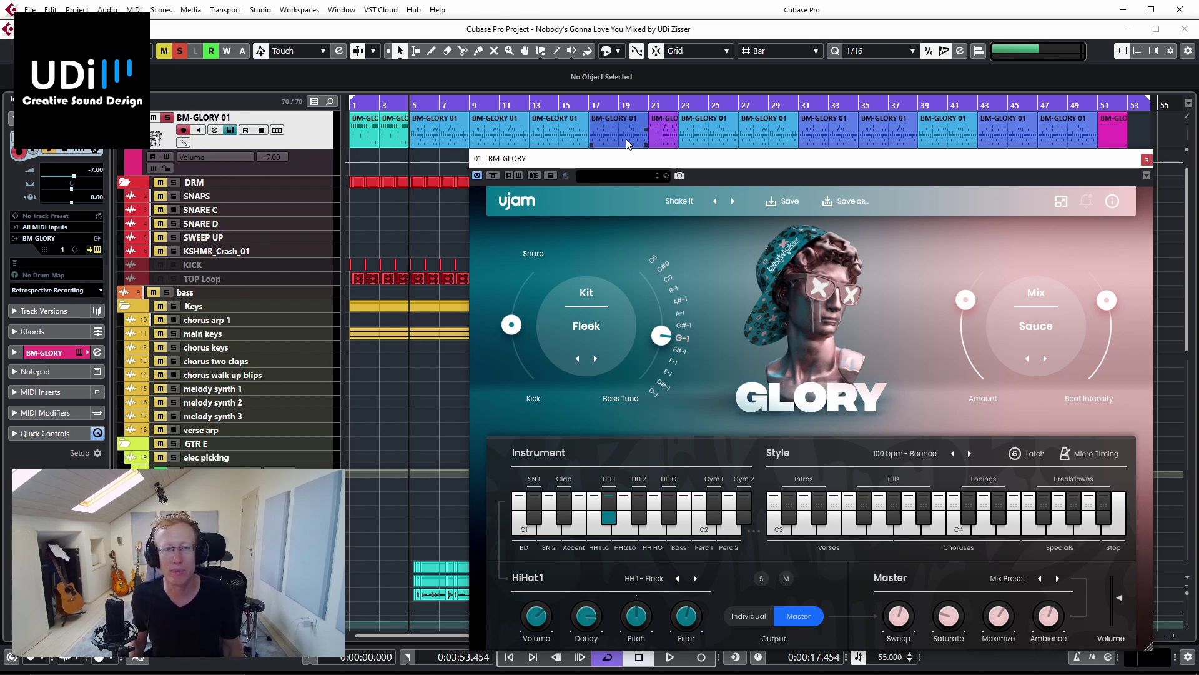
# Clear all mutes and solos in the Cubase project and start playback of the full song.
pyautogui.click(164, 50)
pyautogui.click(180, 50)
pyautogui.press('space')
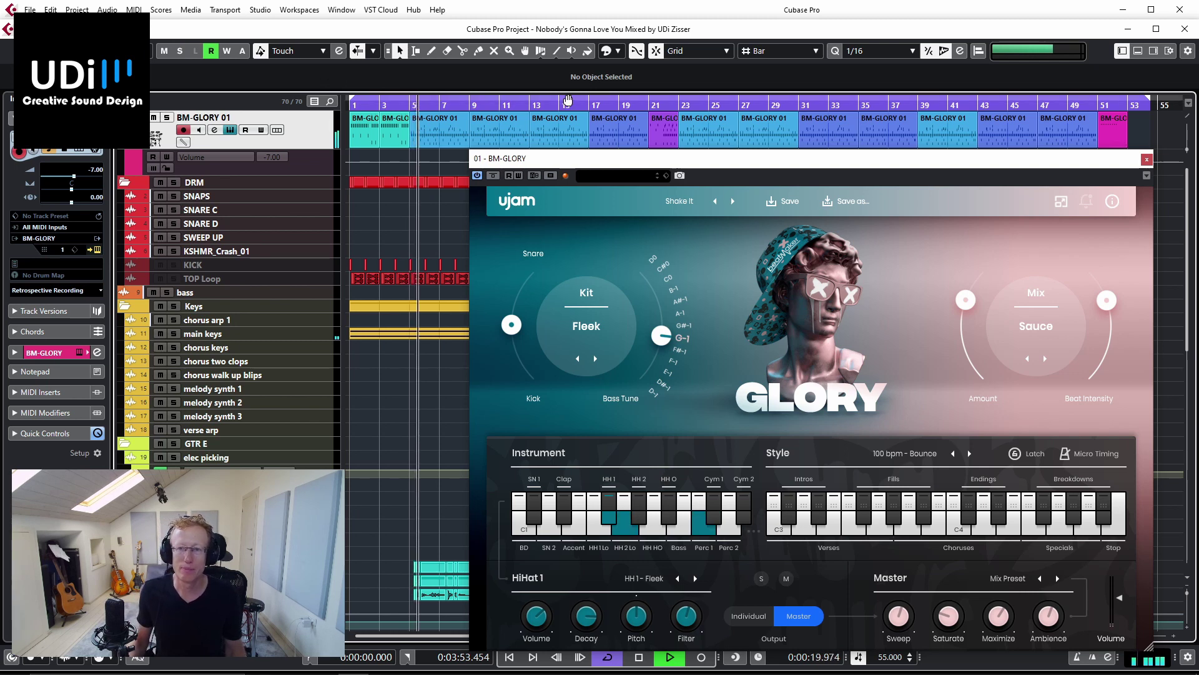
# Set the style player's Speed to 1x in the Micro Timing settings and close them.
pyautogui.click(1077, 458)
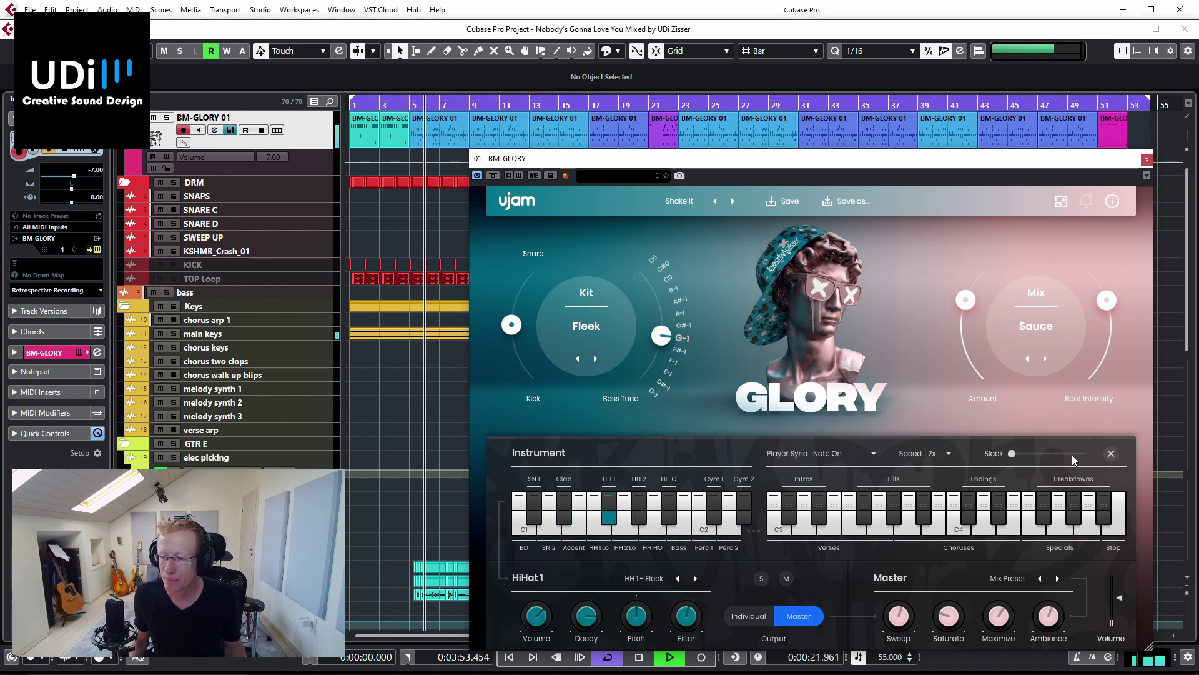
pyautogui.click(934, 453)
pyautogui.click(942, 479)
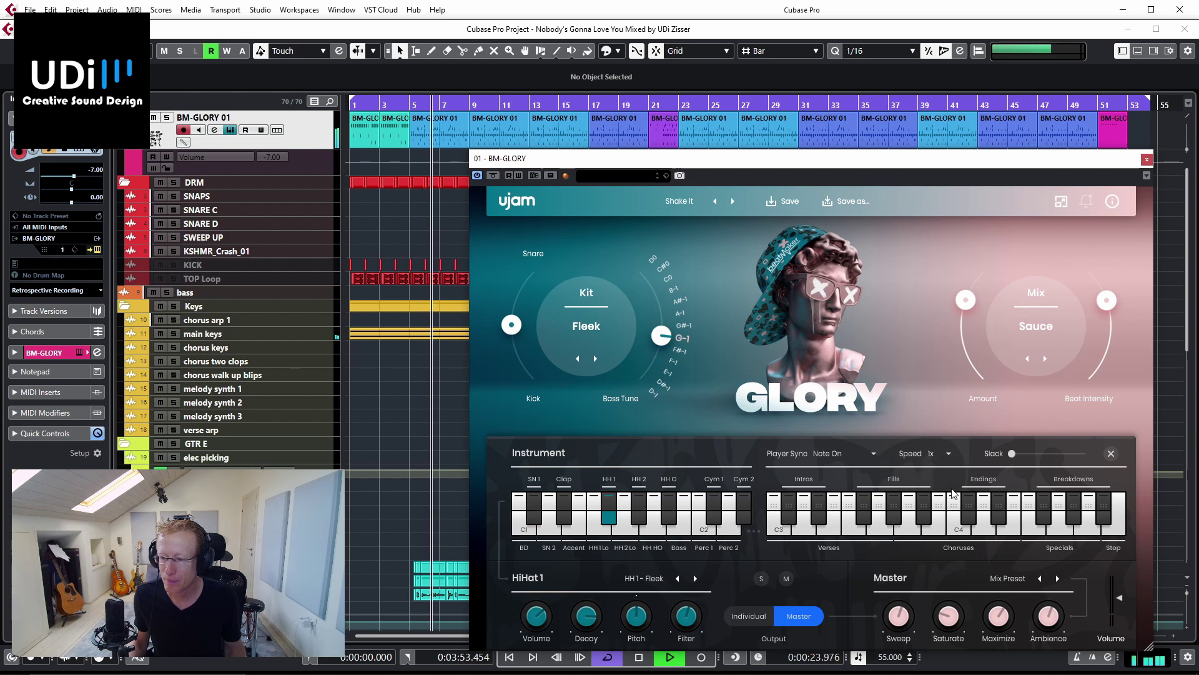
pyautogui.click(1111, 453)
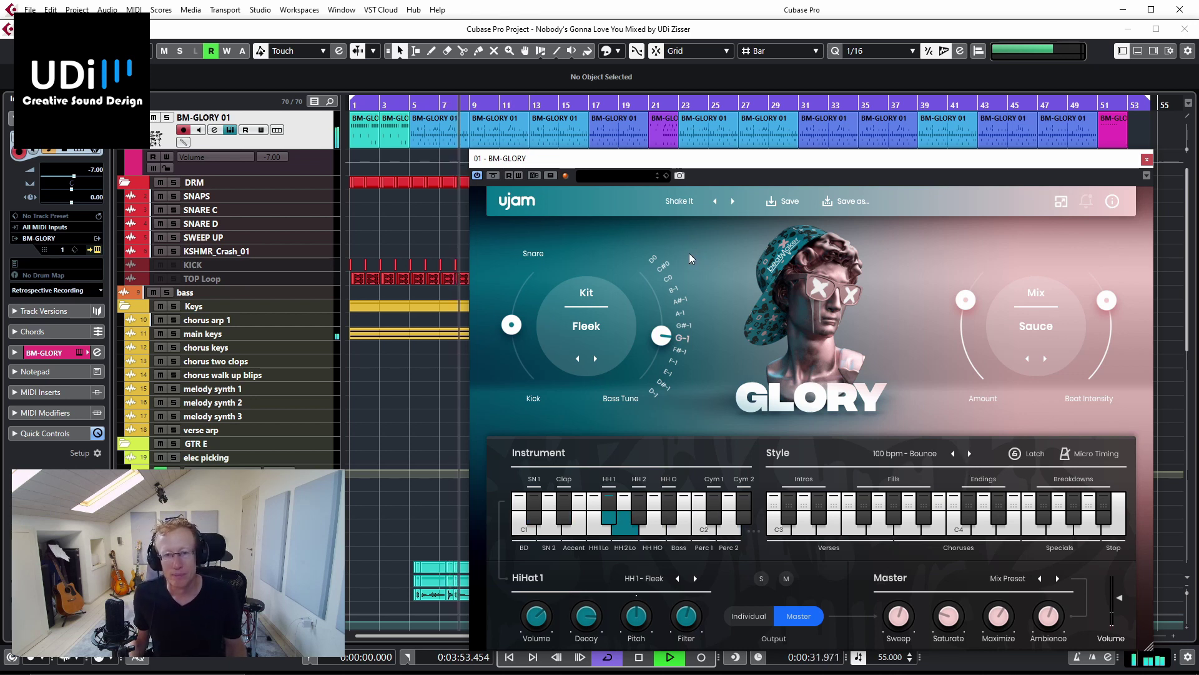
# Try a lower Bass Tune, return it to G-1, and change the kit to Luv.
pyautogui.moveTo(668, 348); pyautogui.dragTo(648, 449)
pyautogui.moveTo(656, 395); pyautogui.dragTo(664, 332)
pyautogui.click(585, 326)
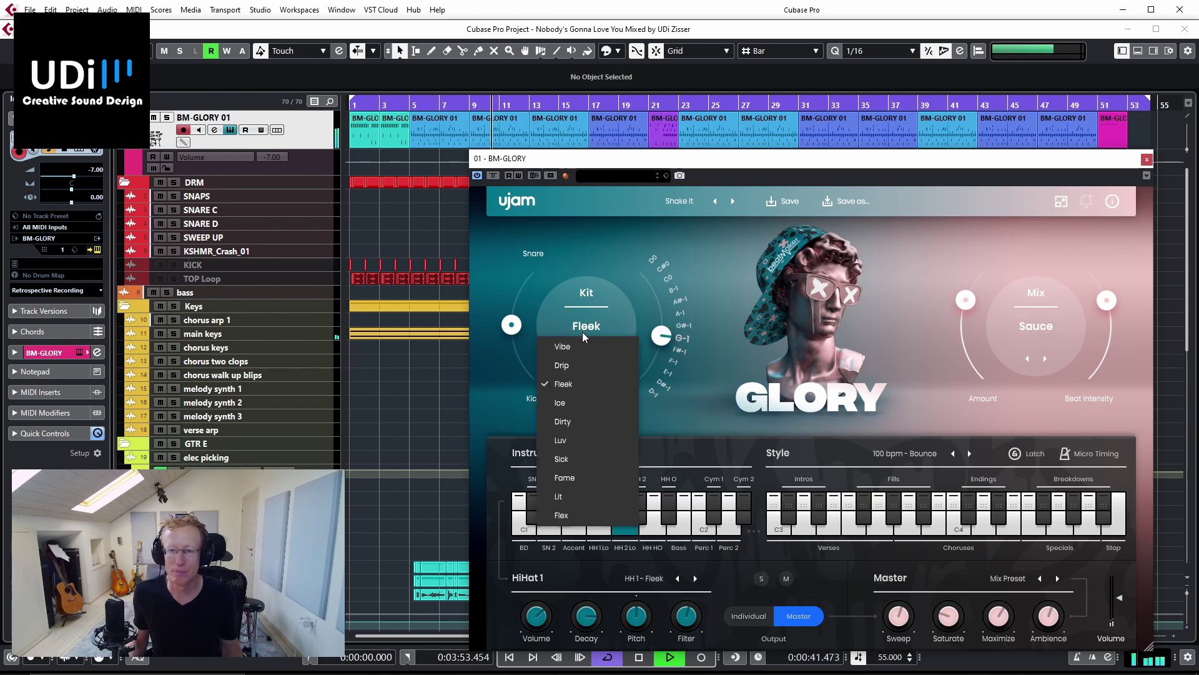
pyautogui.click(581, 445)
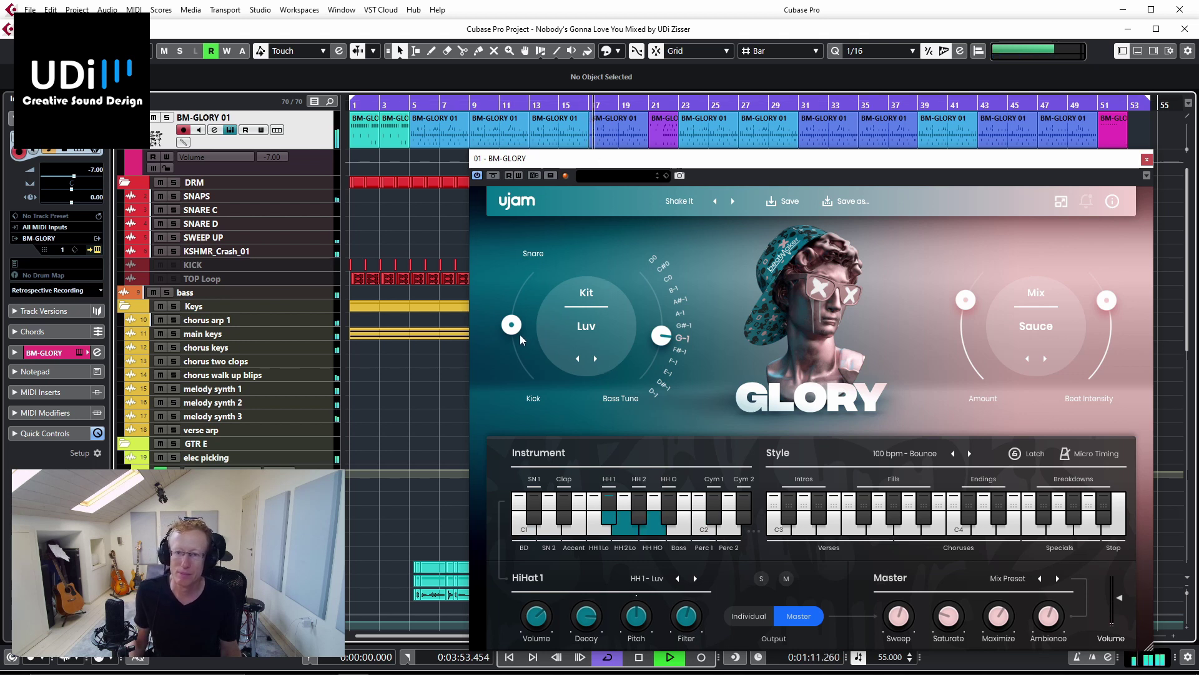
# Lower the mix Amount slightly and change the mix to Hot.
pyautogui.moveTo(979, 303); pyautogui.dragTo(976, 319)
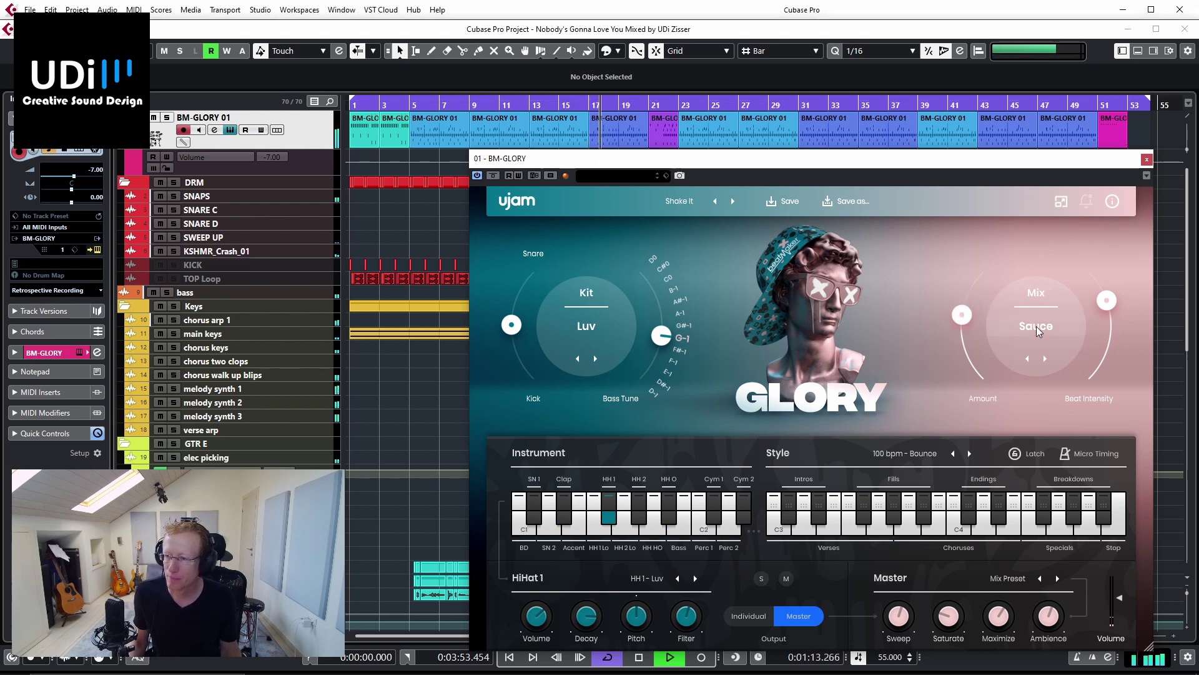
pyautogui.click(1036, 326)
pyautogui.click(1031, 515)
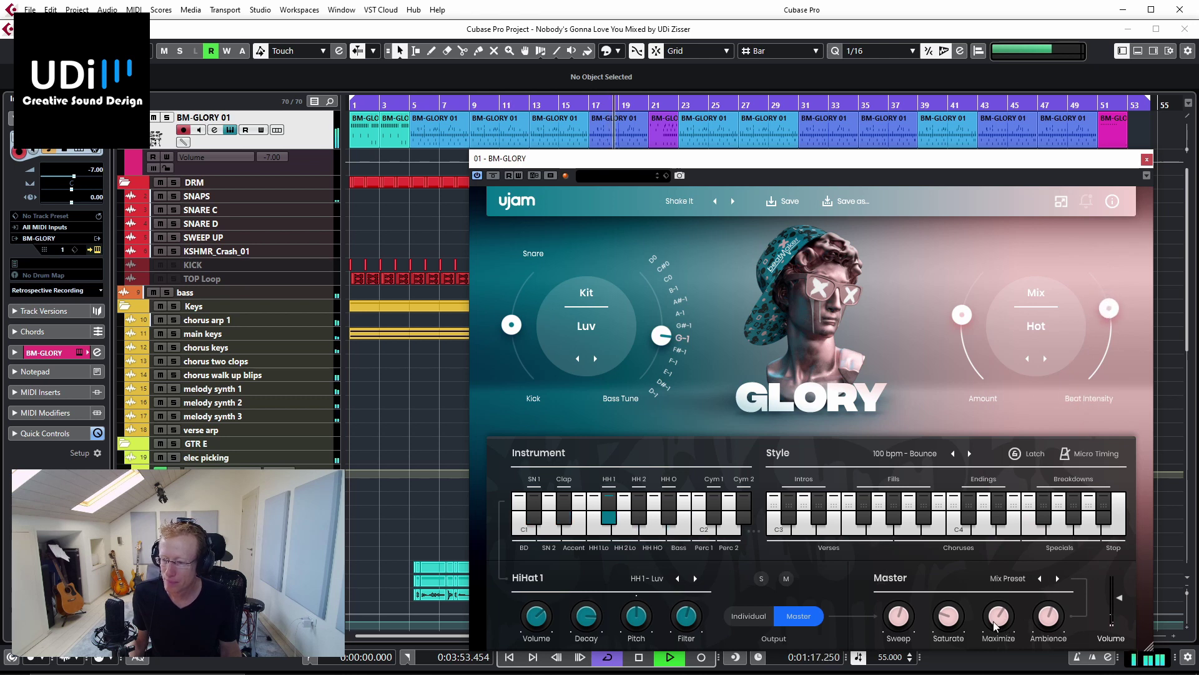
# Turn down the Sweep control in the plugin's Master section.
pyautogui.moveTo(997, 608)
pyautogui.moveTo(897, 619); pyautogui.dragTo(893, 647)
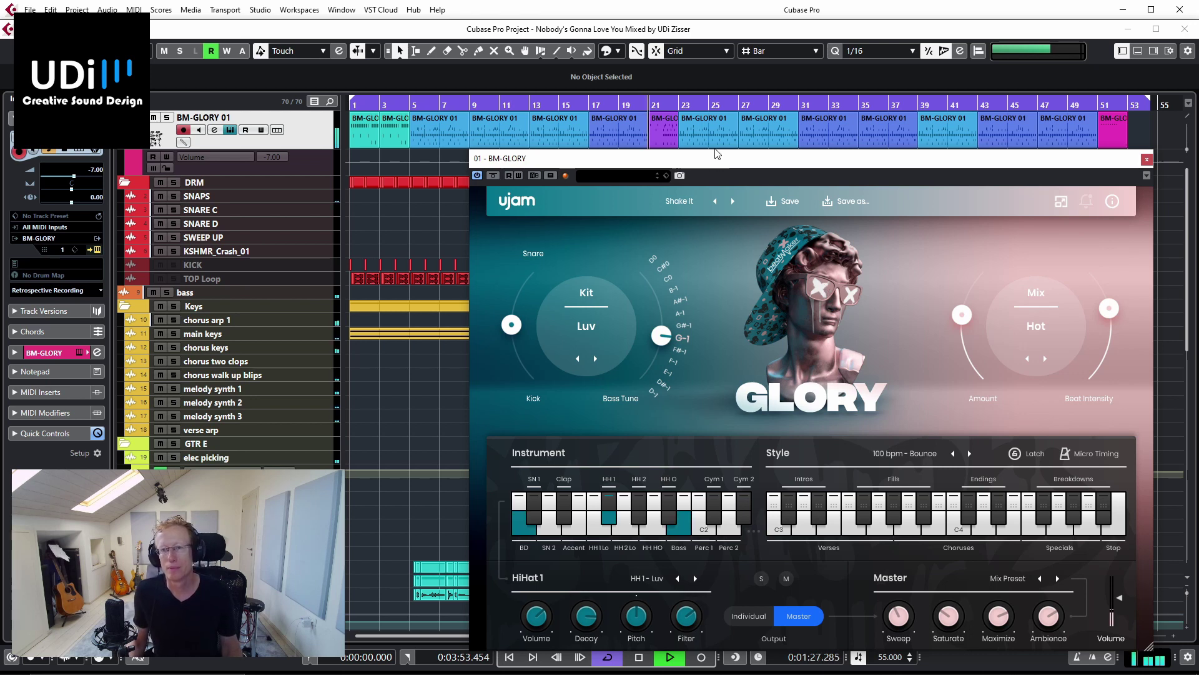
# Solo the BM-GLORY 01 track and stop playback.
pyautogui.click(165, 117)
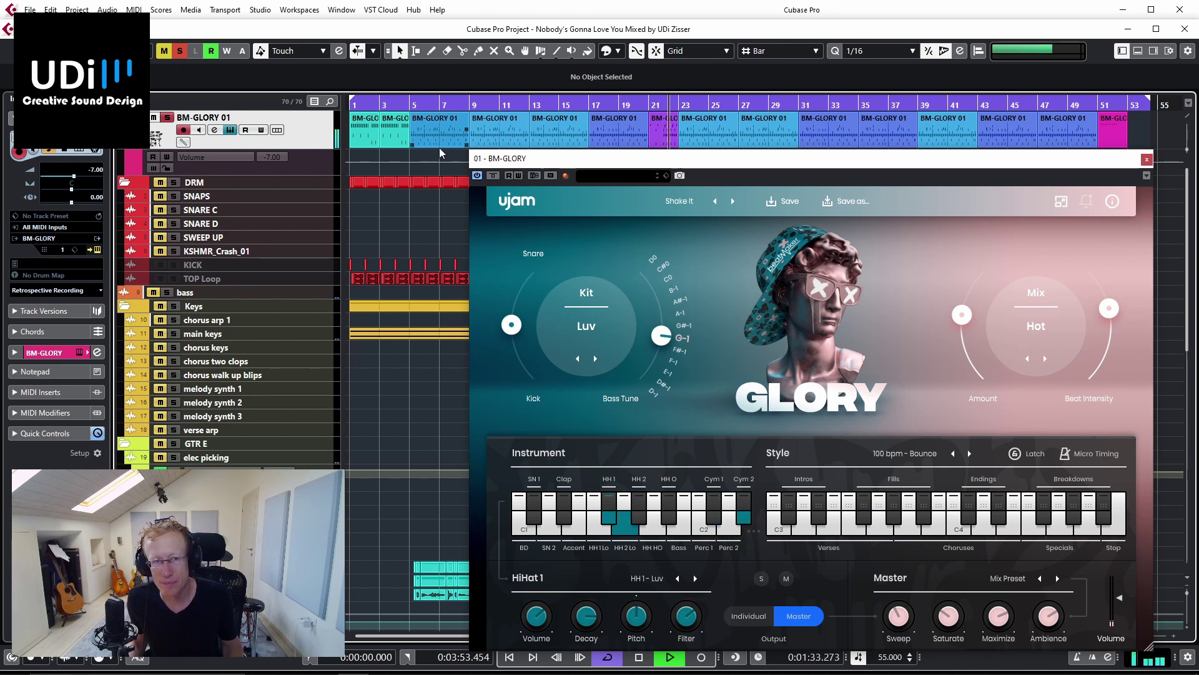
pyautogui.press('space')
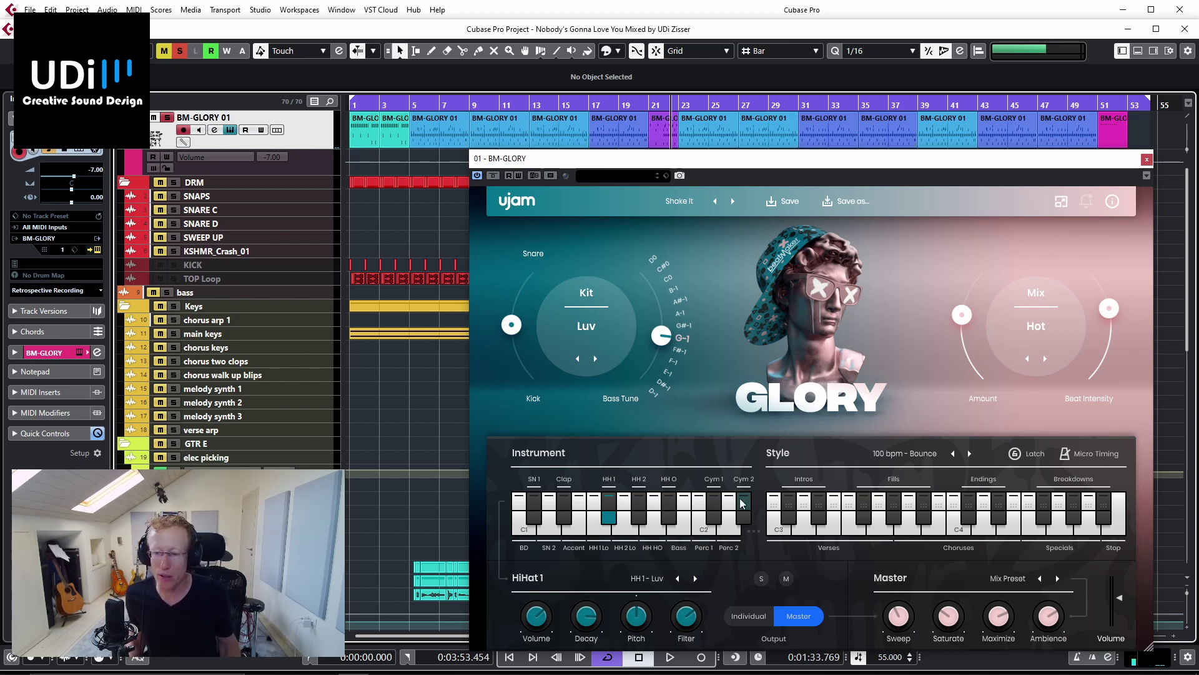
# Inspect the drum notes around bar 22 of the BM-GLORY 01 part in the Key Editor and close the editor.
pyautogui.moveTo(781, 514)
pyautogui.mouseDown()
pyautogui.moveTo(419, 134)
pyautogui.moveTo(359, 132)
pyautogui.mouseUp()
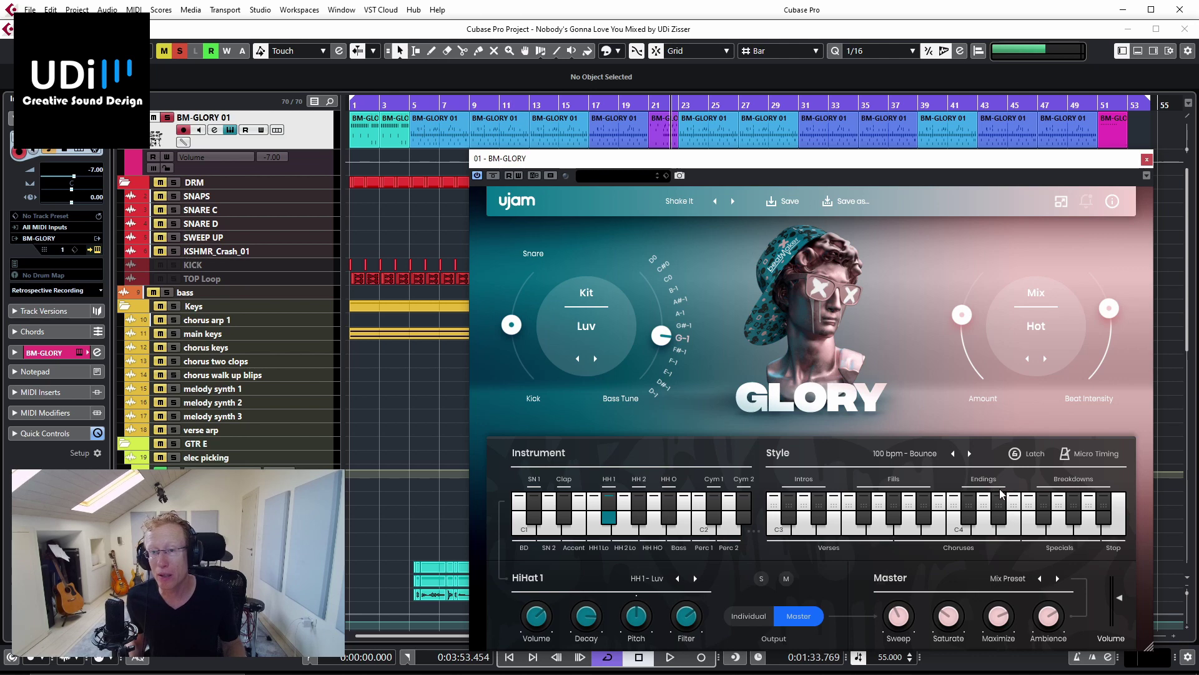
pyautogui.doubleClick(659, 131)
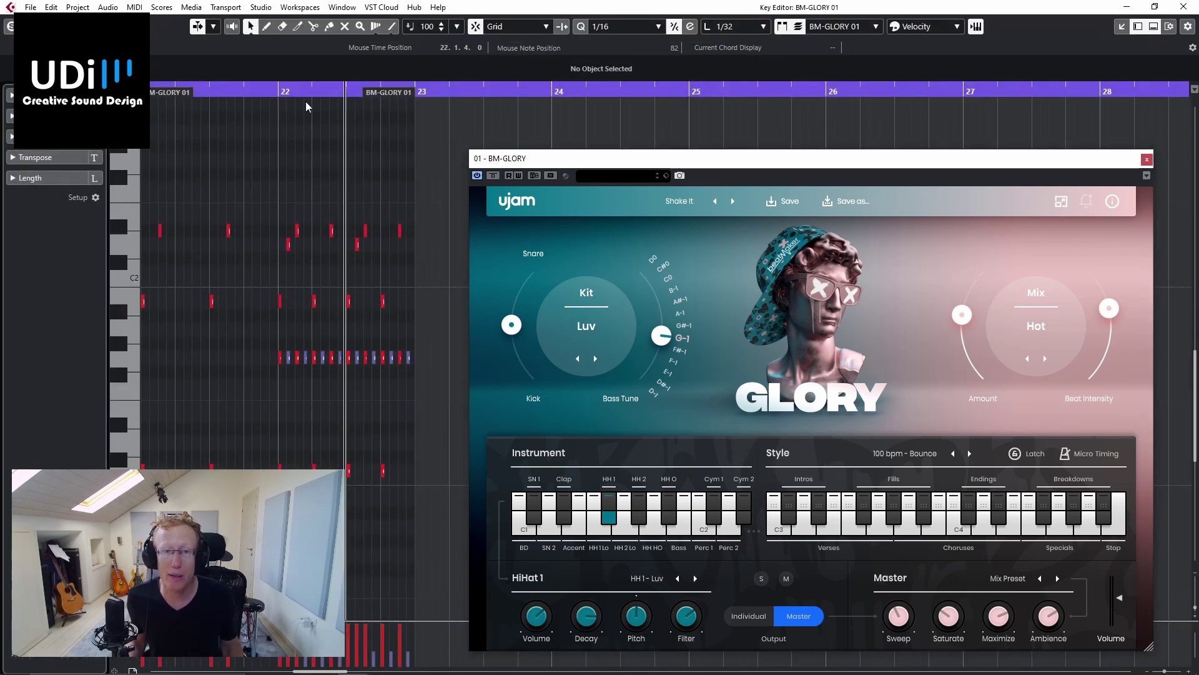
pyautogui.scroll(5, 300, 107)
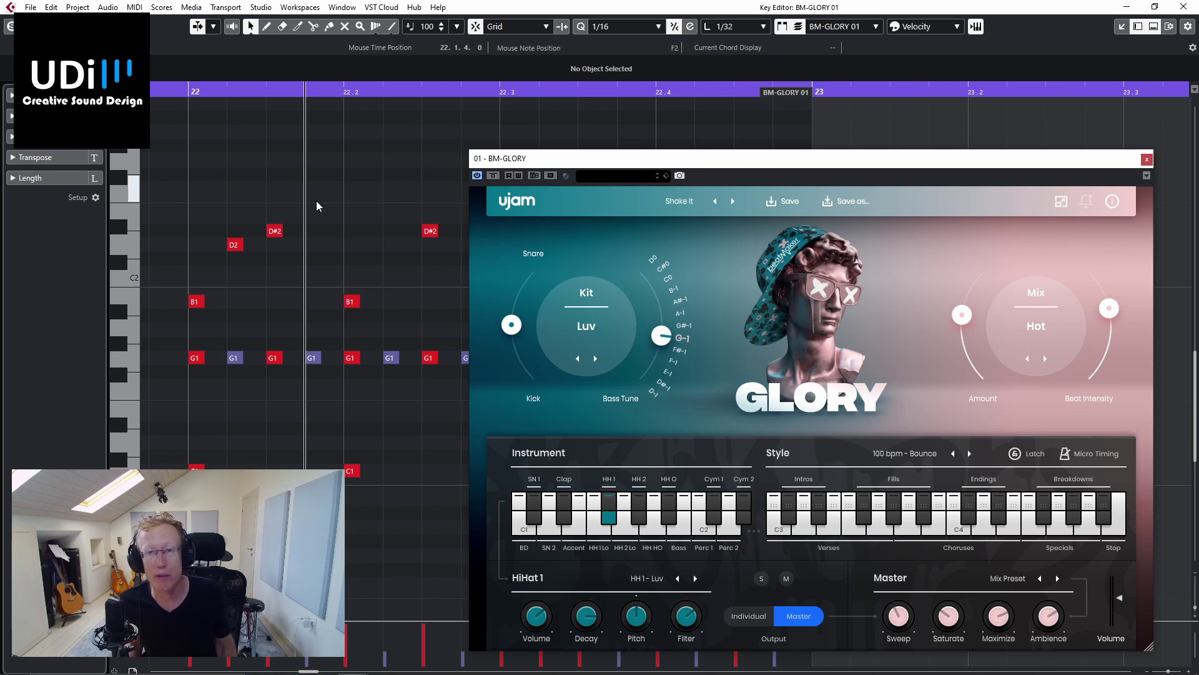
pyautogui.click(1185, 7)
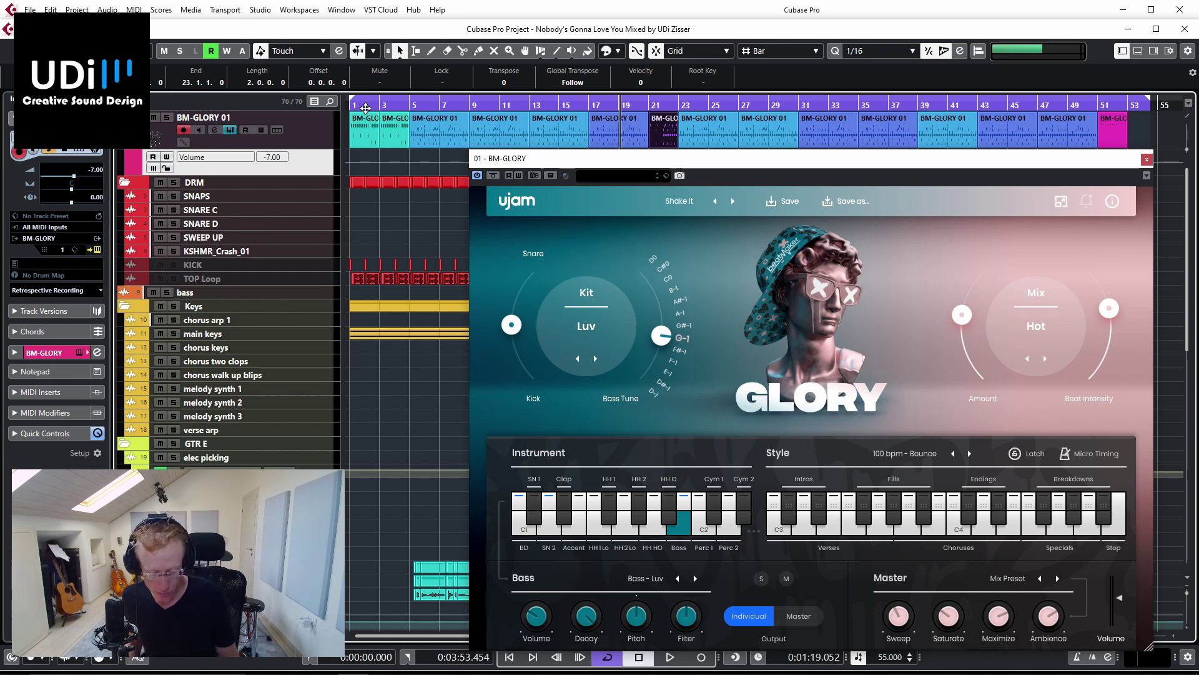
# Activate all outputs of BM-GLORY in the VST Instruments rack and close the rack.
pyautogui.press('F11')
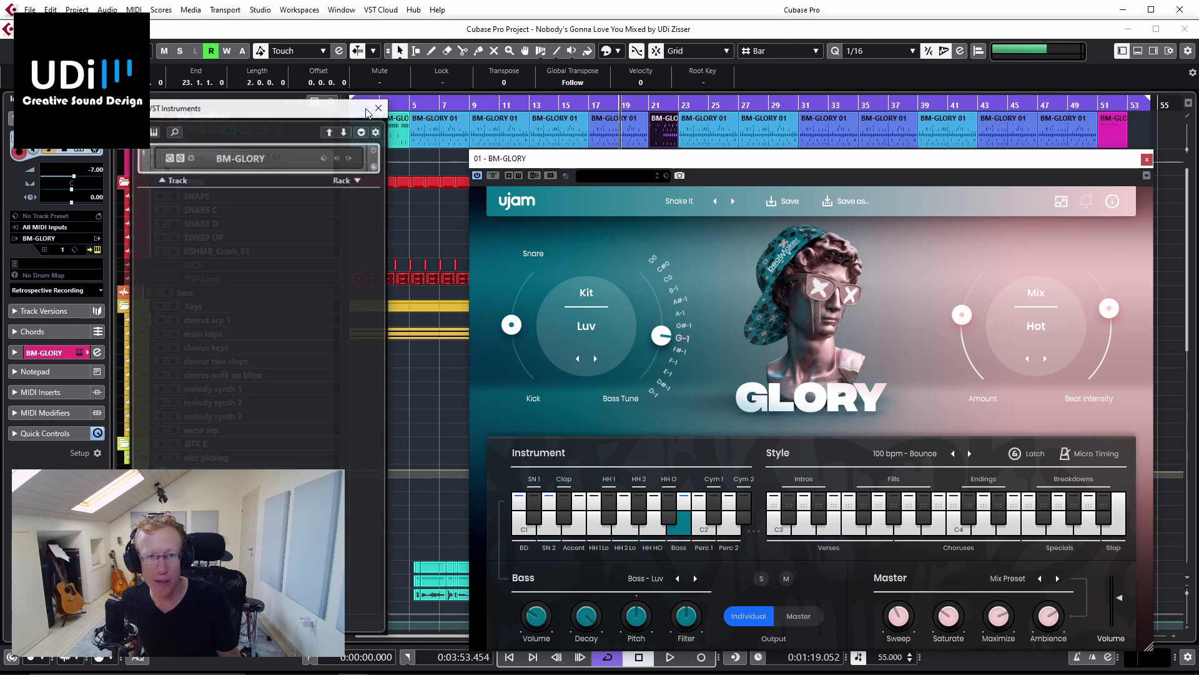
pyautogui.click(349, 158)
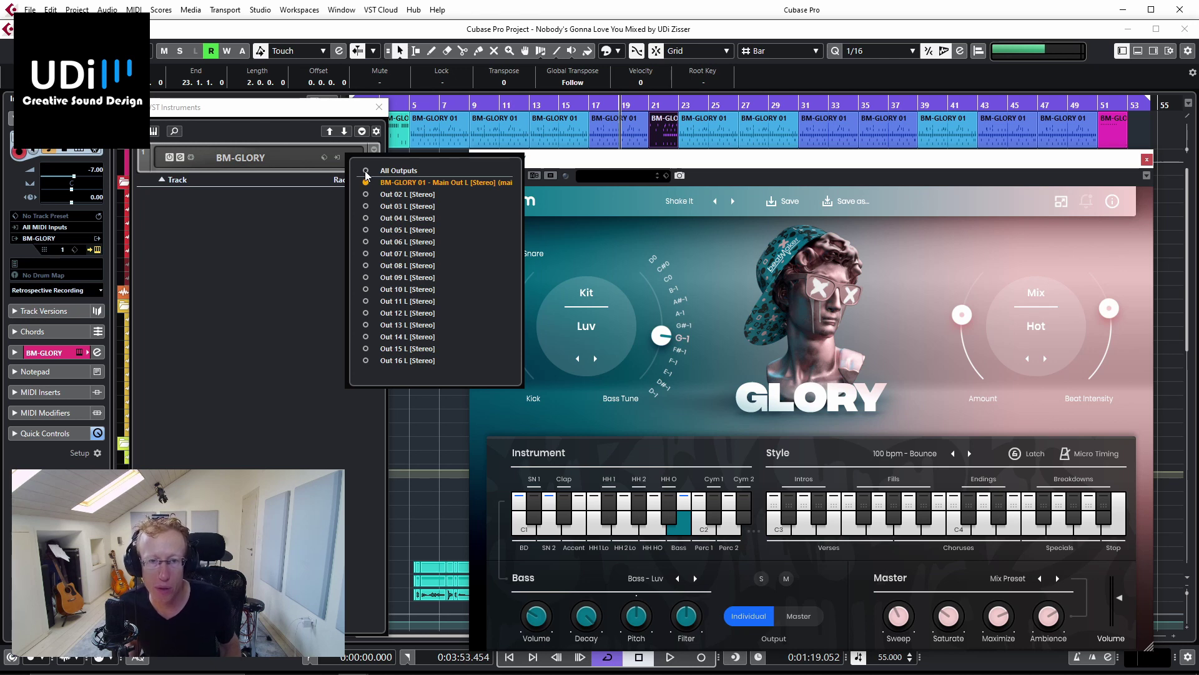
pyautogui.click(365, 171)
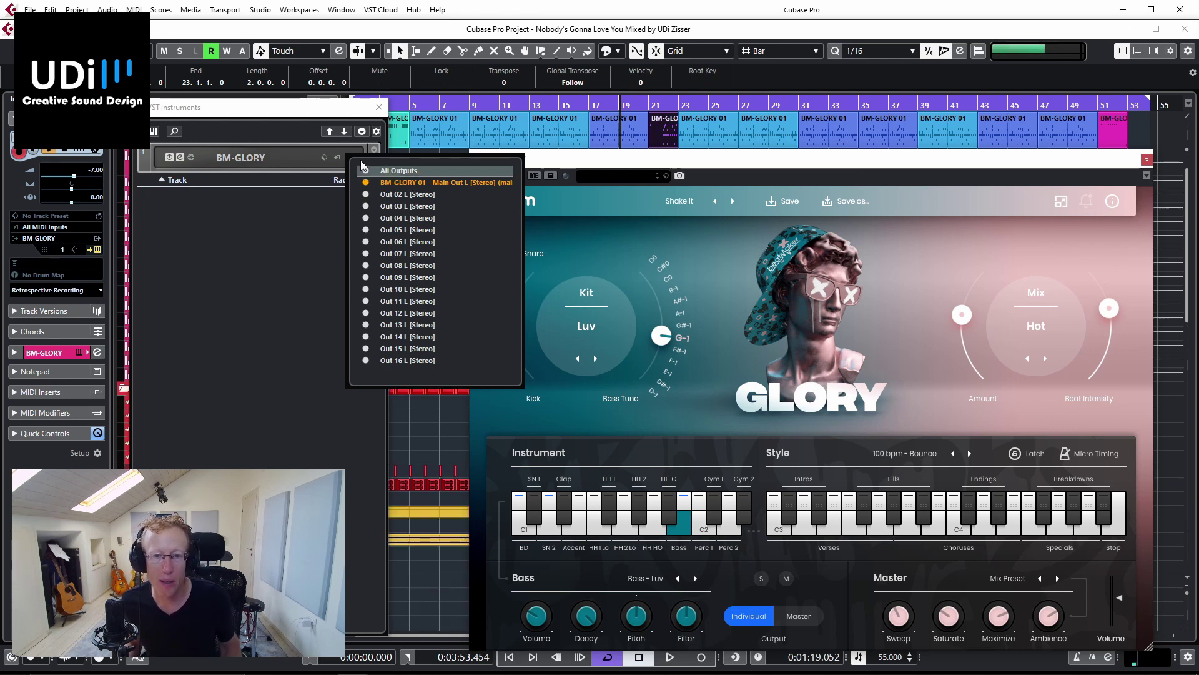
pyautogui.click(378, 110)
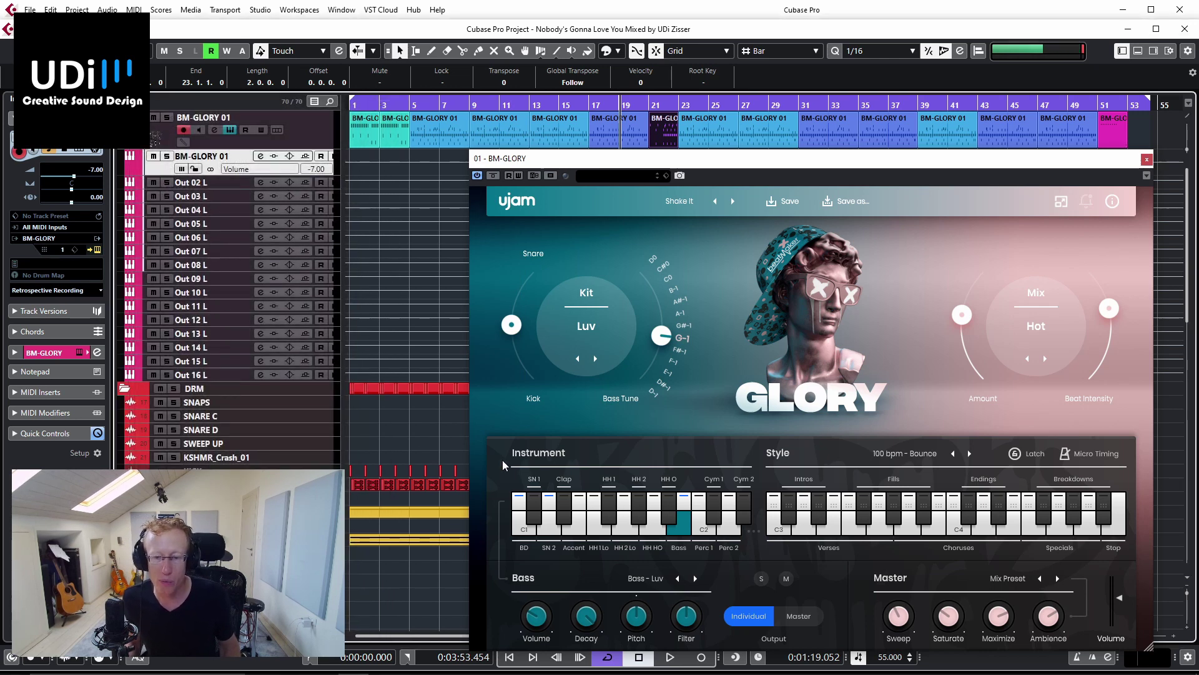
# Audition the bass drum, Snare 2 and Bass through their separate channels, keeping the bass drum's output on Individual.
pyautogui.click(528, 533)
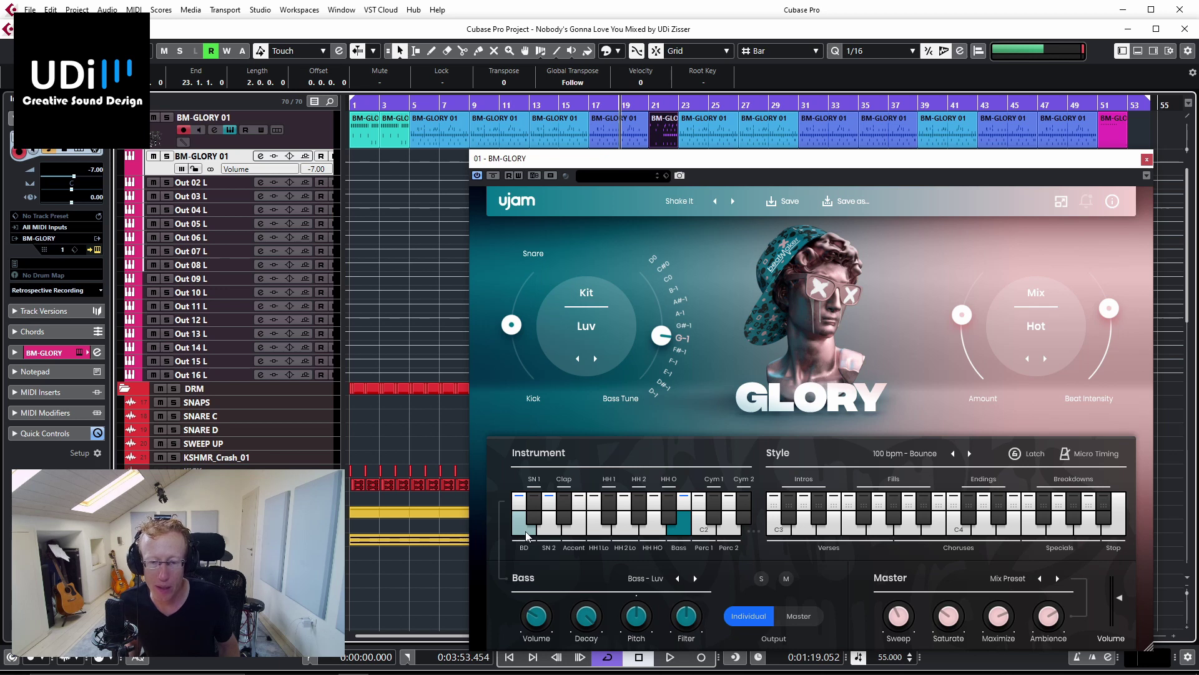
pyautogui.click(528, 534)
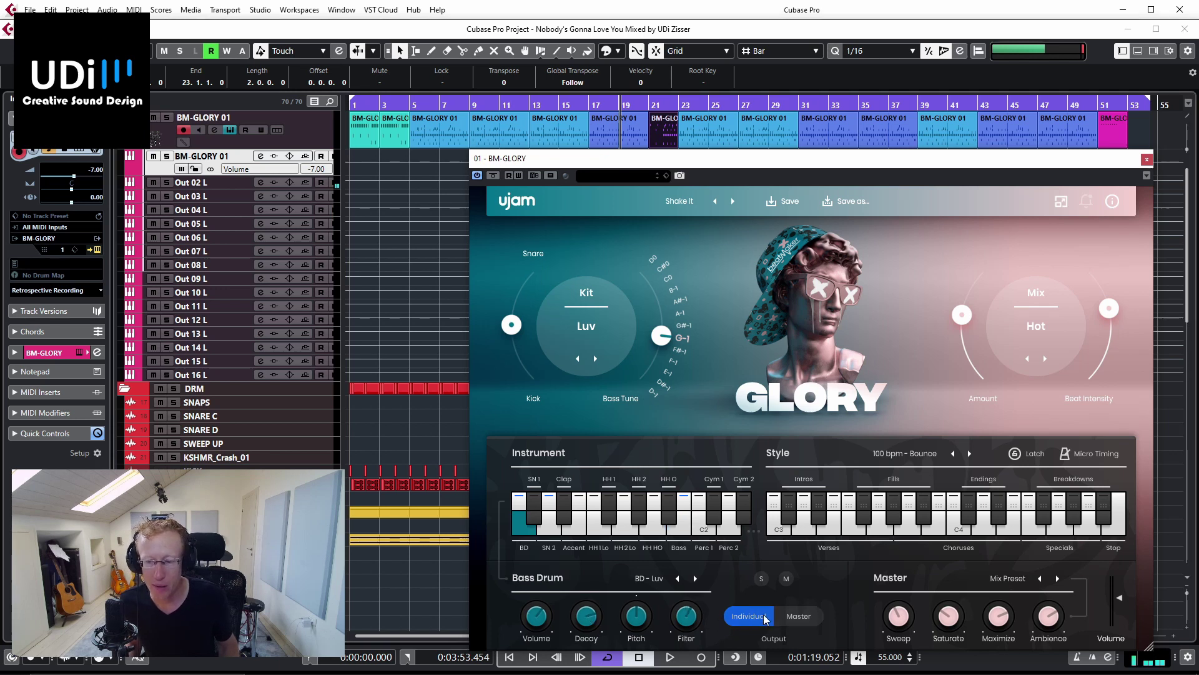
pyautogui.click(789, 618)
pyautogui.click(784, 620)
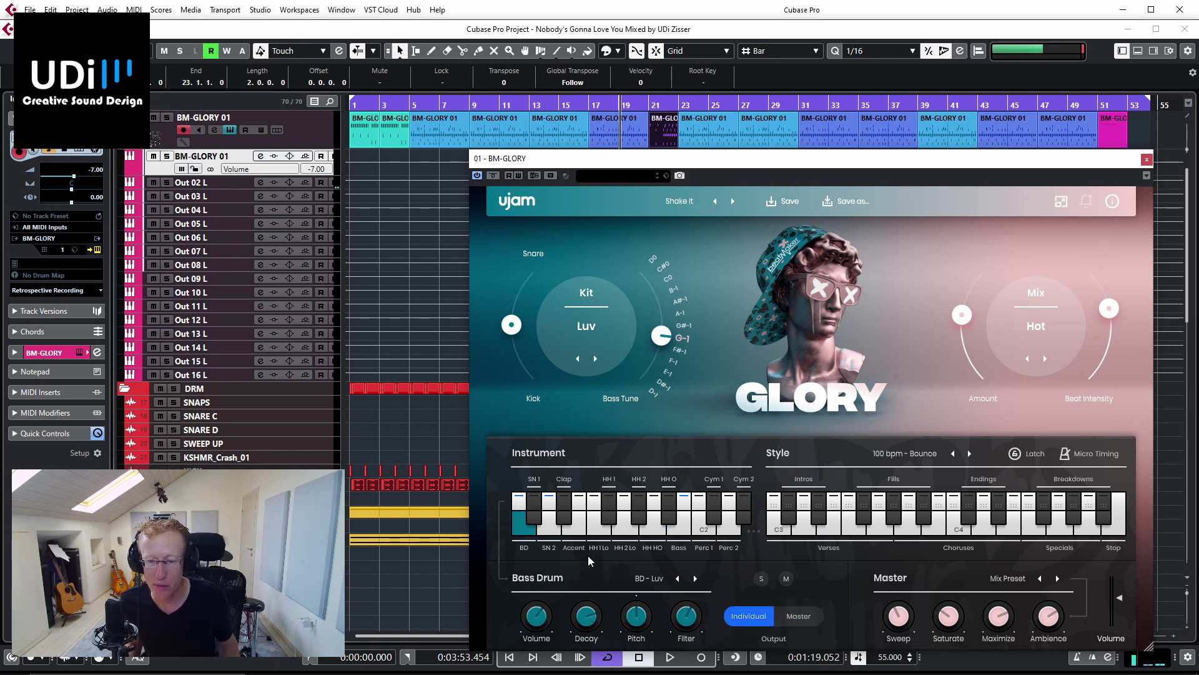
pyautogui.click(548, 524)
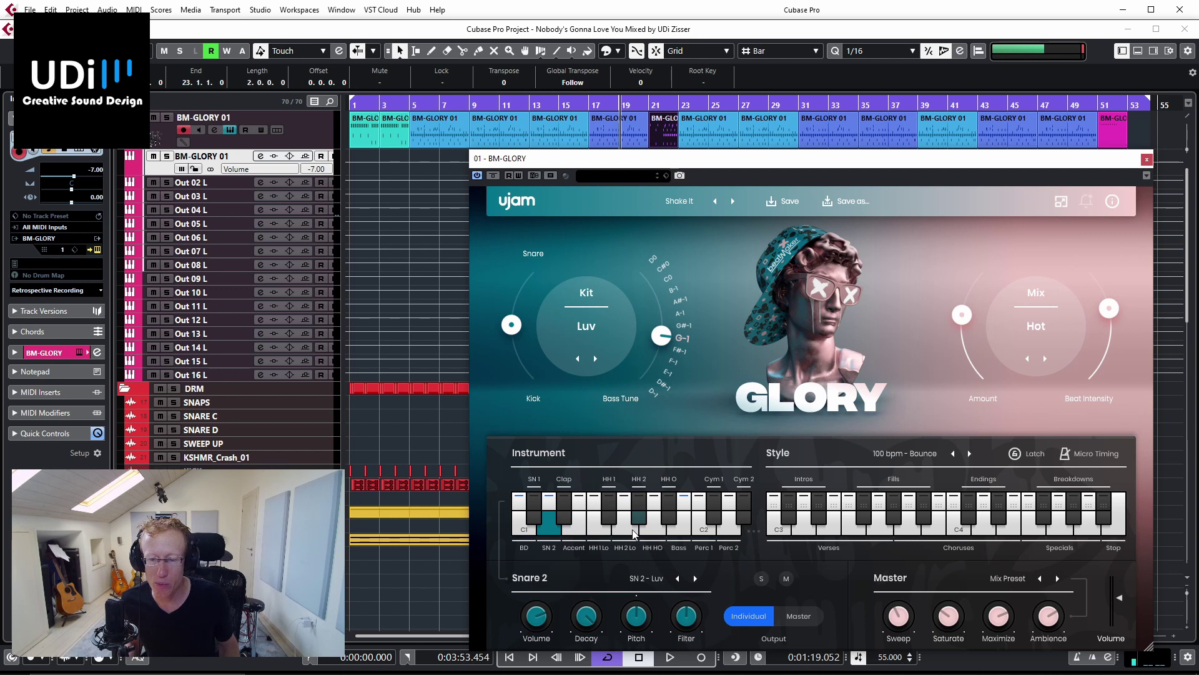
pyautogui.click(679, 528)
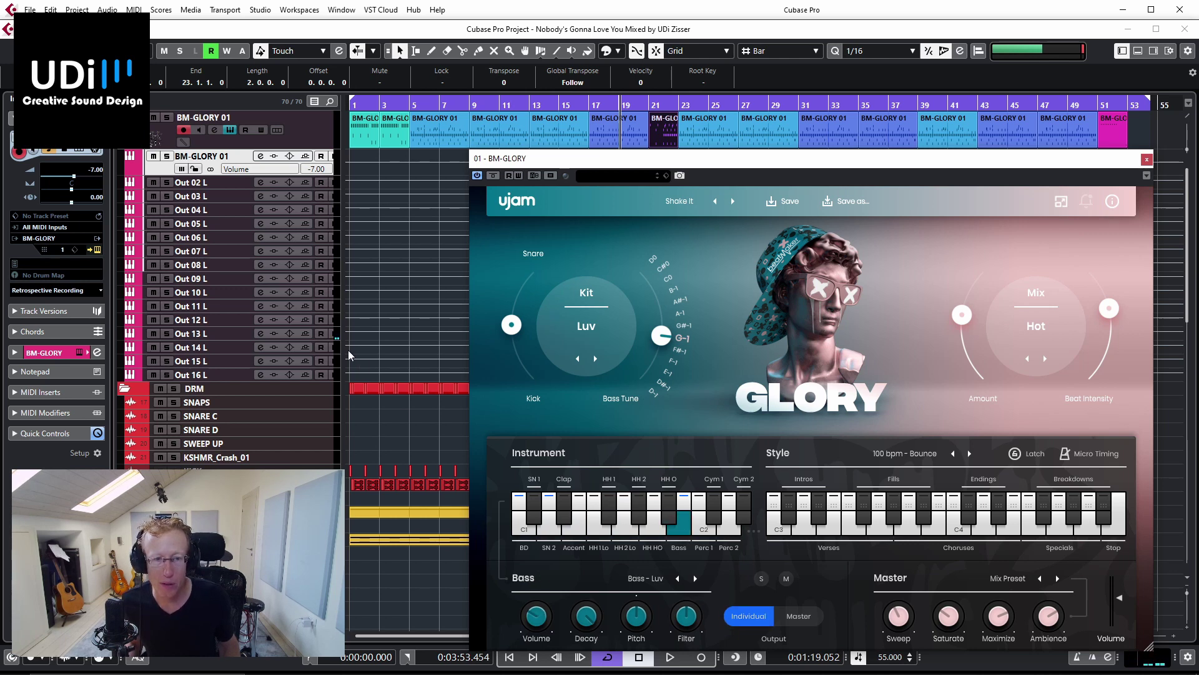
# Audition the bass drum and rename its output track Out 02 L to BD.
pyautogui.click(525, 528)
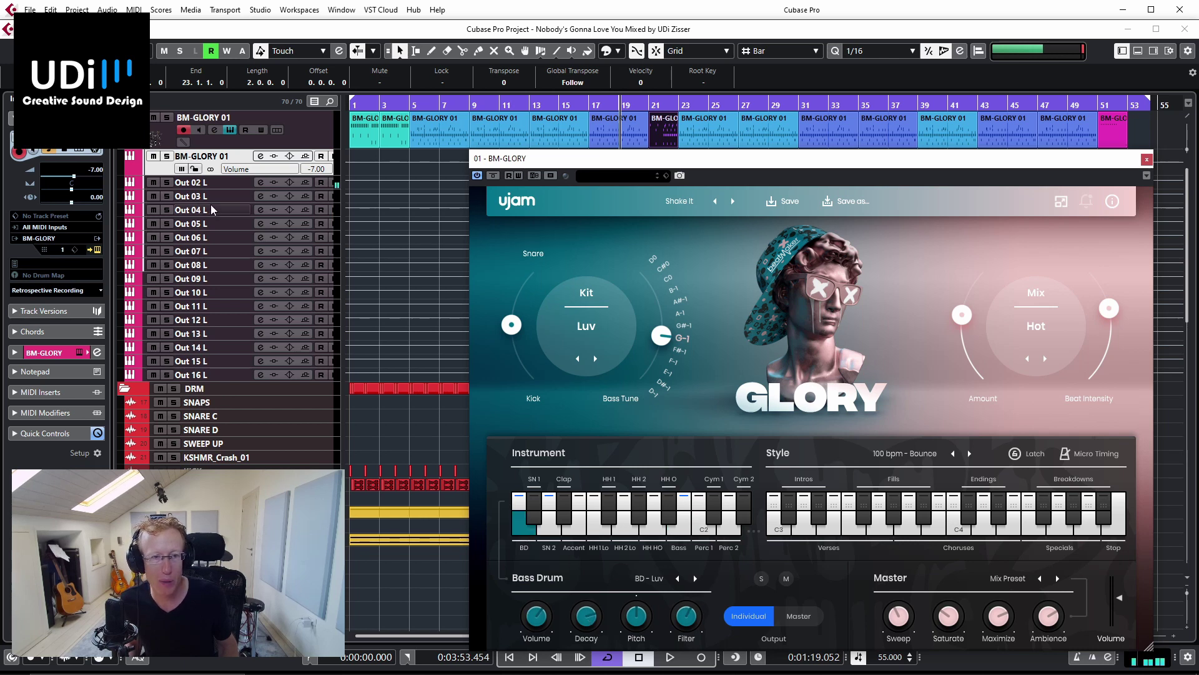
pyautogui.doubleClick(191, 181)
pyautogui.write('BD')
pyautogui.press('Return')
# Audition Snare 2 and rename its output track Out 04 L to SNARE.
pyautogui.click(550, 521)
pyautogui.doubleClick(191, 209)
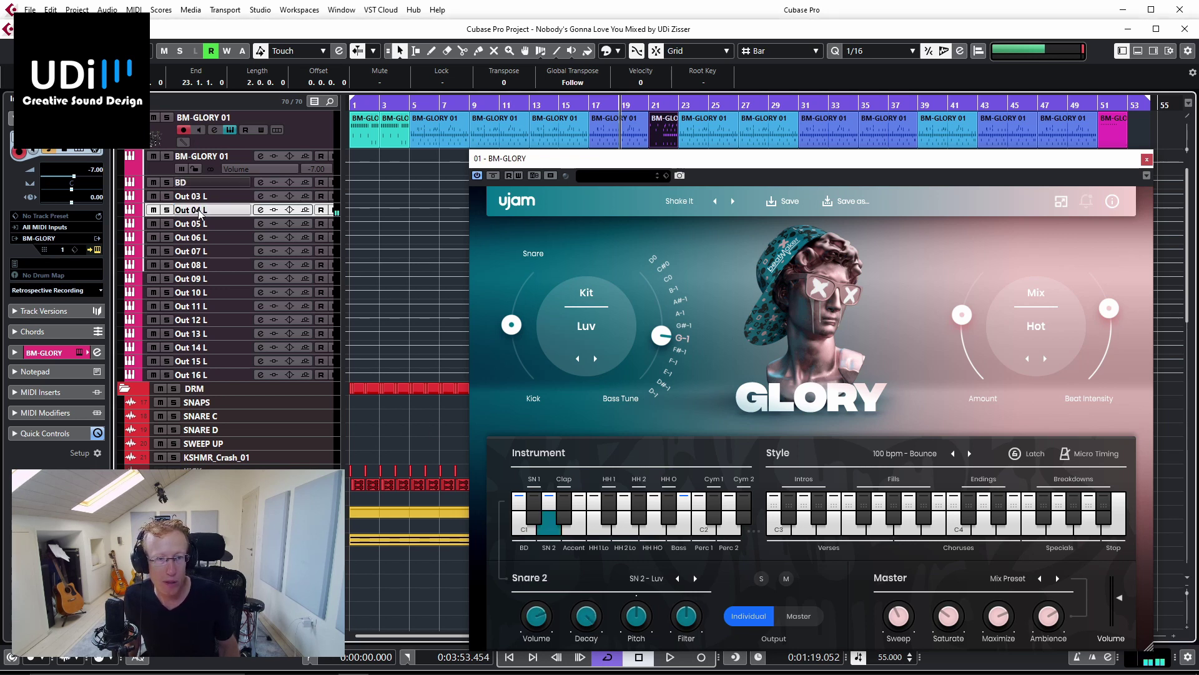
pyautogui.write('SNARW')
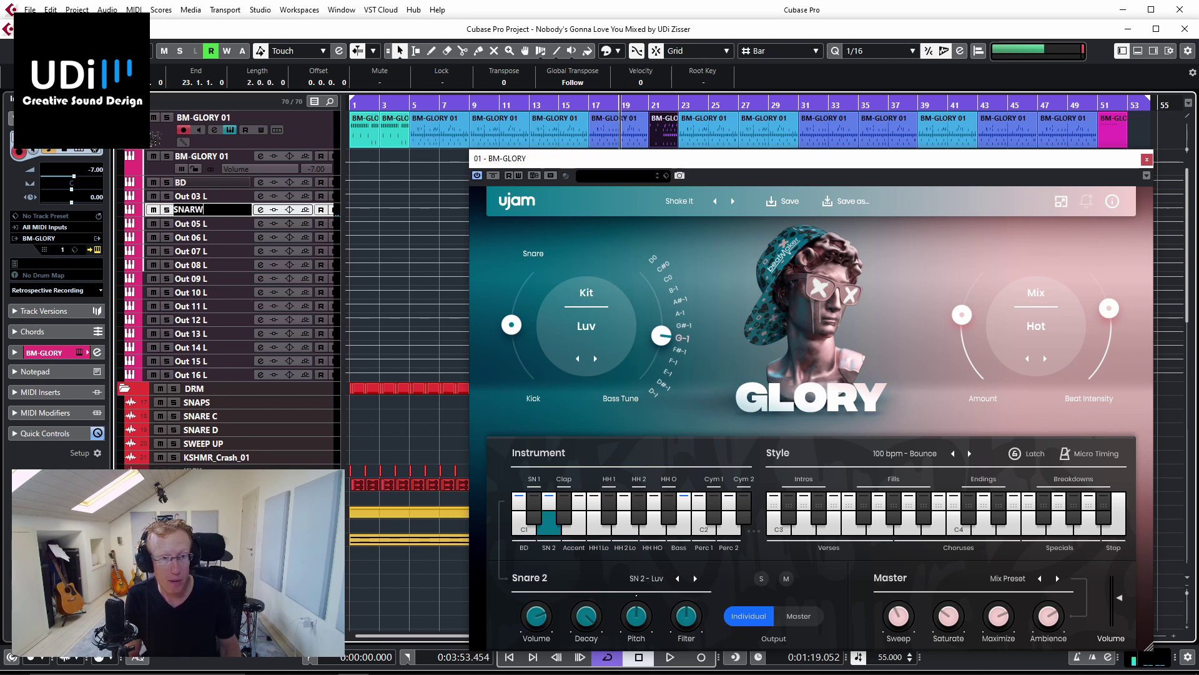
pyautogui.press('Return')
# Audition the Bass sound and rename its output track Out 13 L to BASS.
pyautogui.click(681, 524)
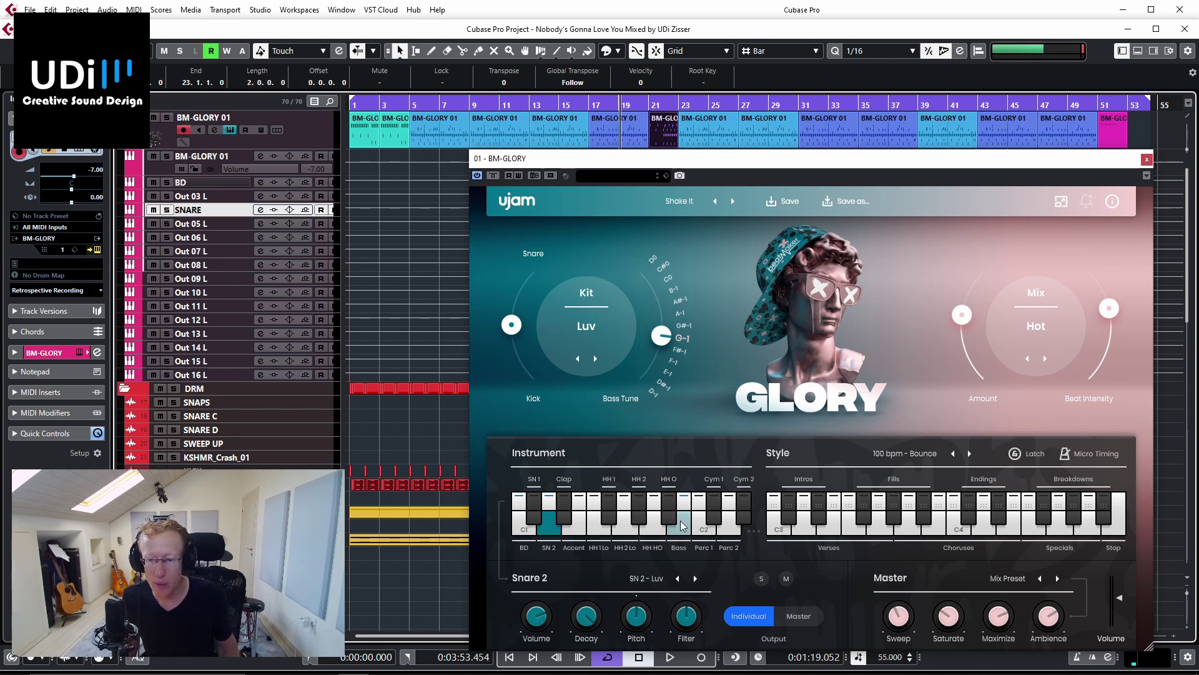
pyautogui.doubleClick(214, 335)
pyautogui.write('BASS')
pyautogui.press('Return')
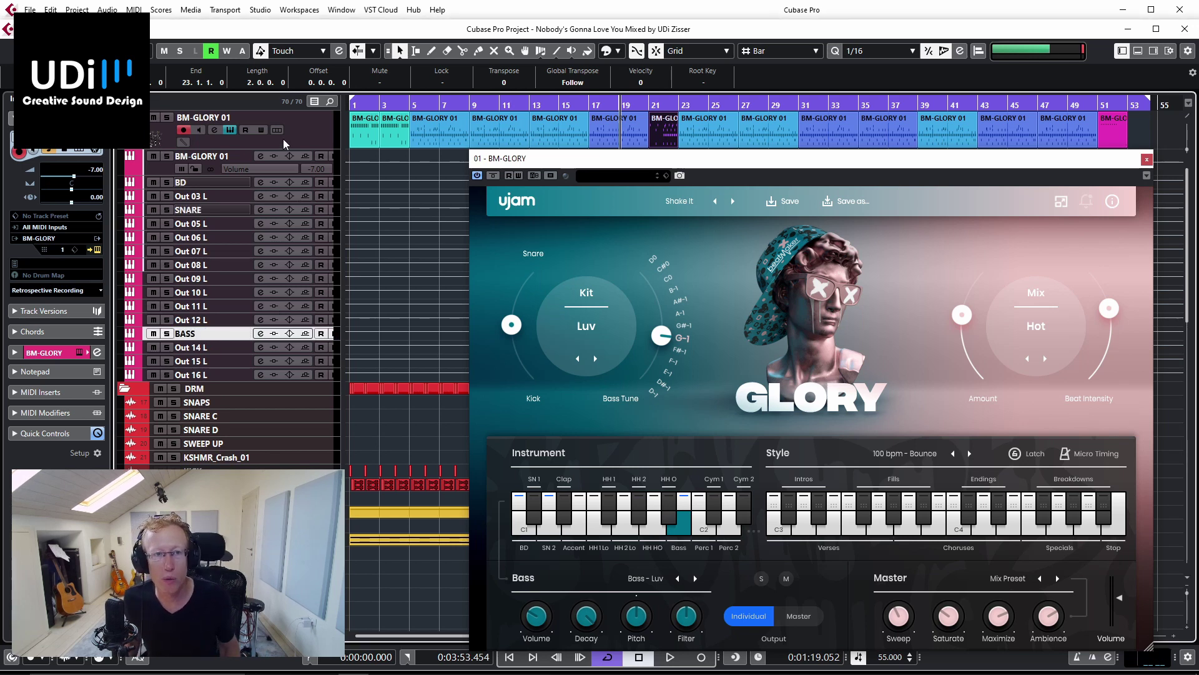
# Play the song, toggle solo on the BM-GLORY 01 track during playback, and stop.
pyautogui.press('space')
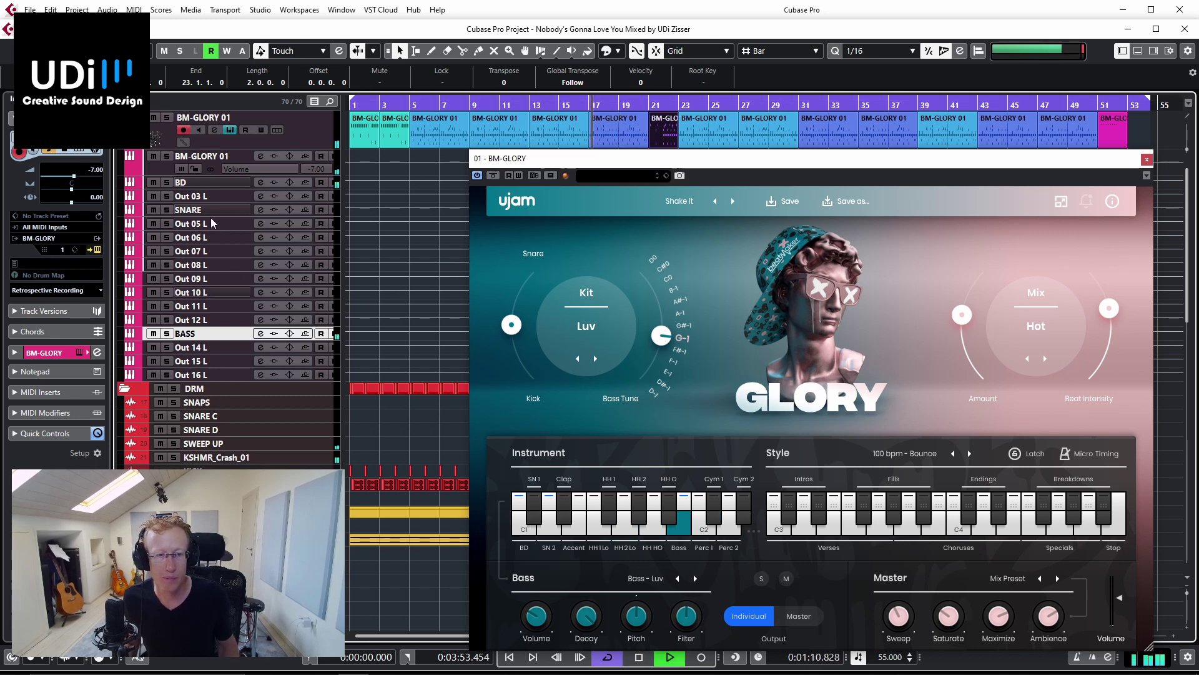
pyautogui.click(168, 118)
pyautogui.press('space')
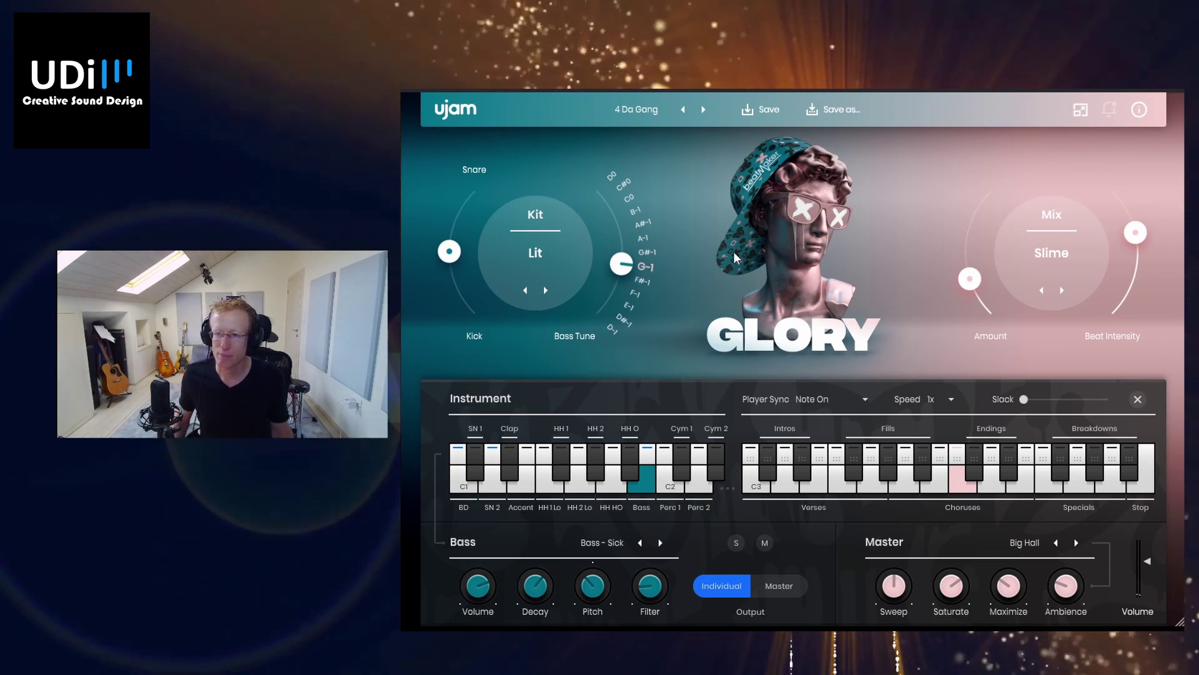
# Load the 5ive7even preset, set the bass tune to A-1 and the kit to Flex, and audition its verse patterns.
pyautogui.click(702, 110)
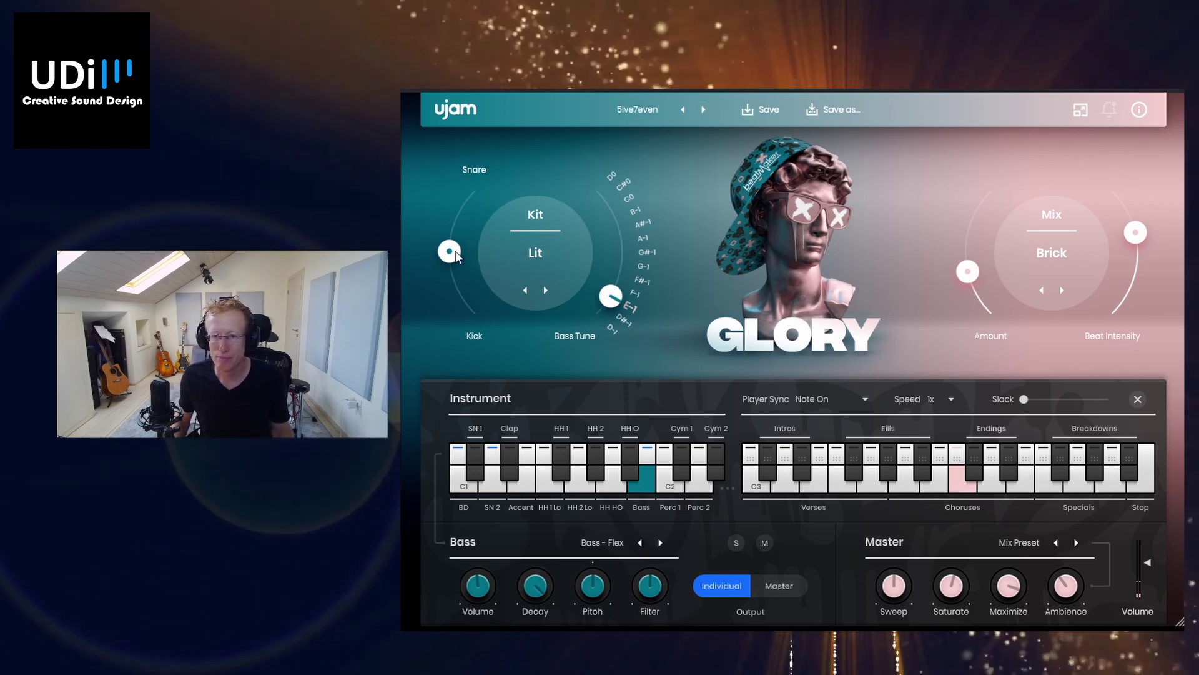
pyautogui.moveTo(608, 301); pyautogui.dragTo(625, 239)
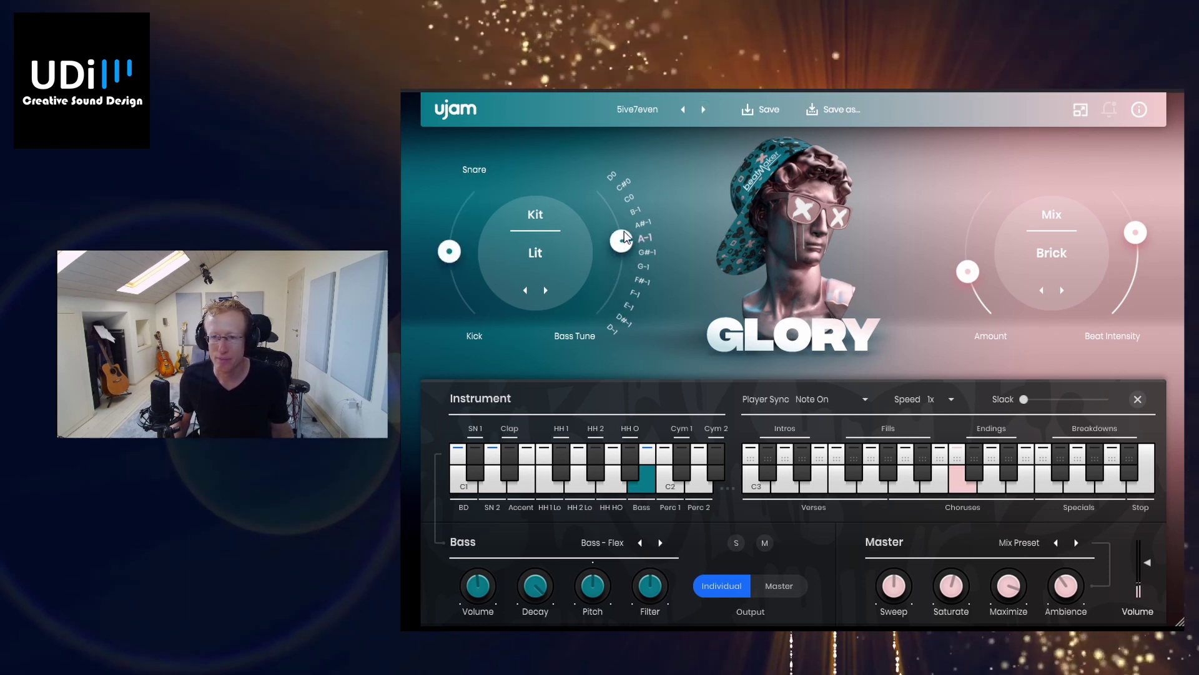
pyautogui.click(546, 290)
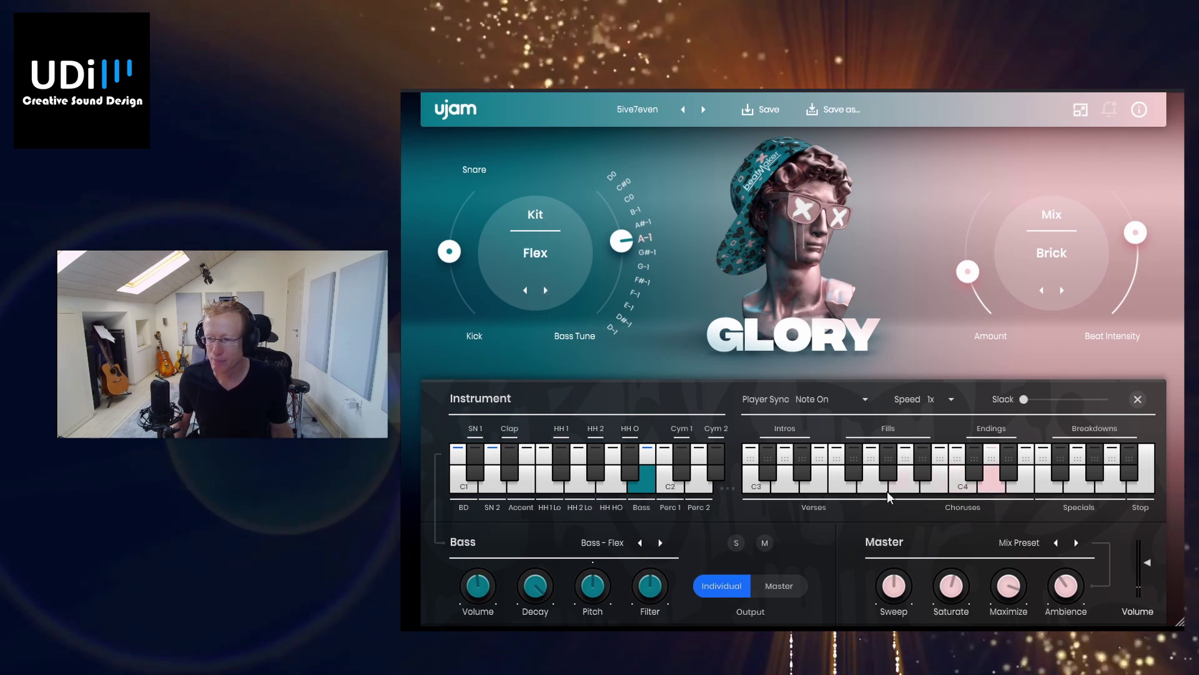
pyautogui.click(828, 492)
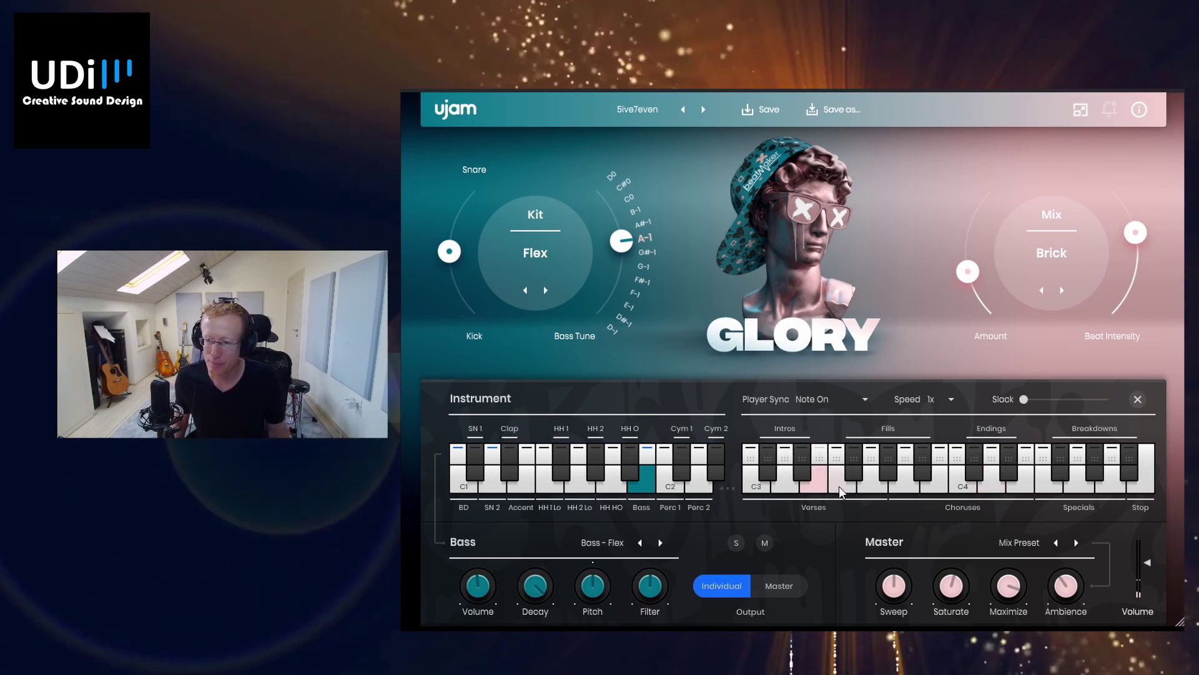
pyautogui.click(841, 492)
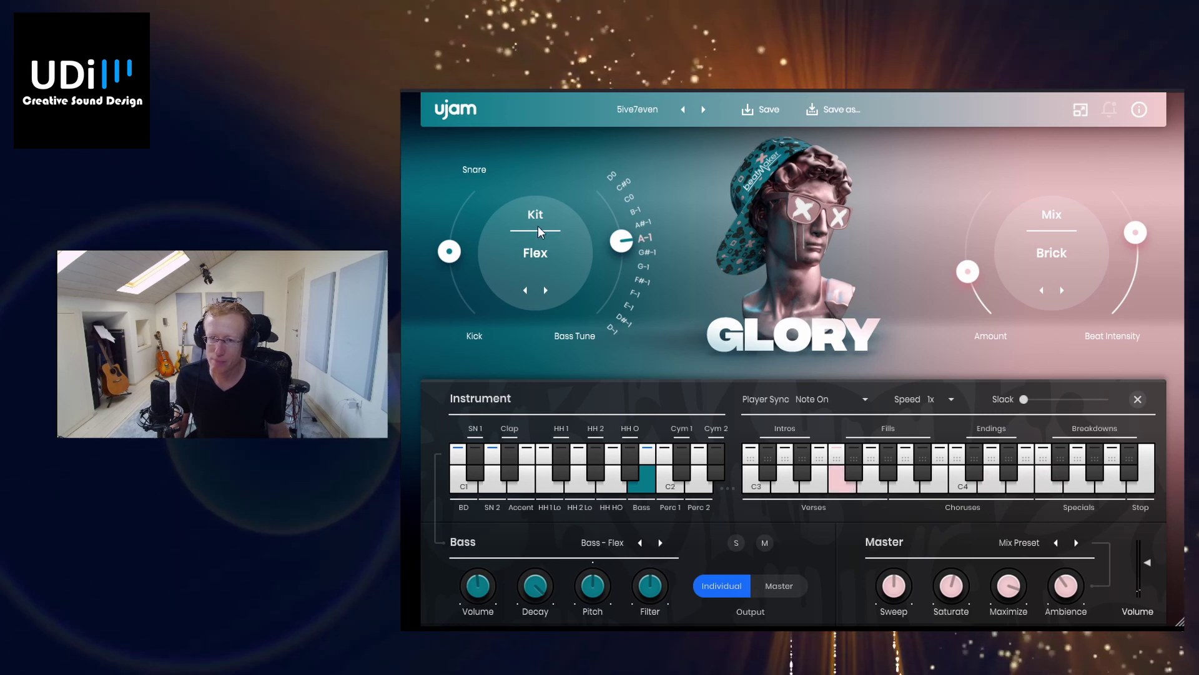
# Switch the kit to Drip and the mix to Jiggle with a lower Beat Intensity, and audition another verse pattern.
pyautogui.click(546, 290)
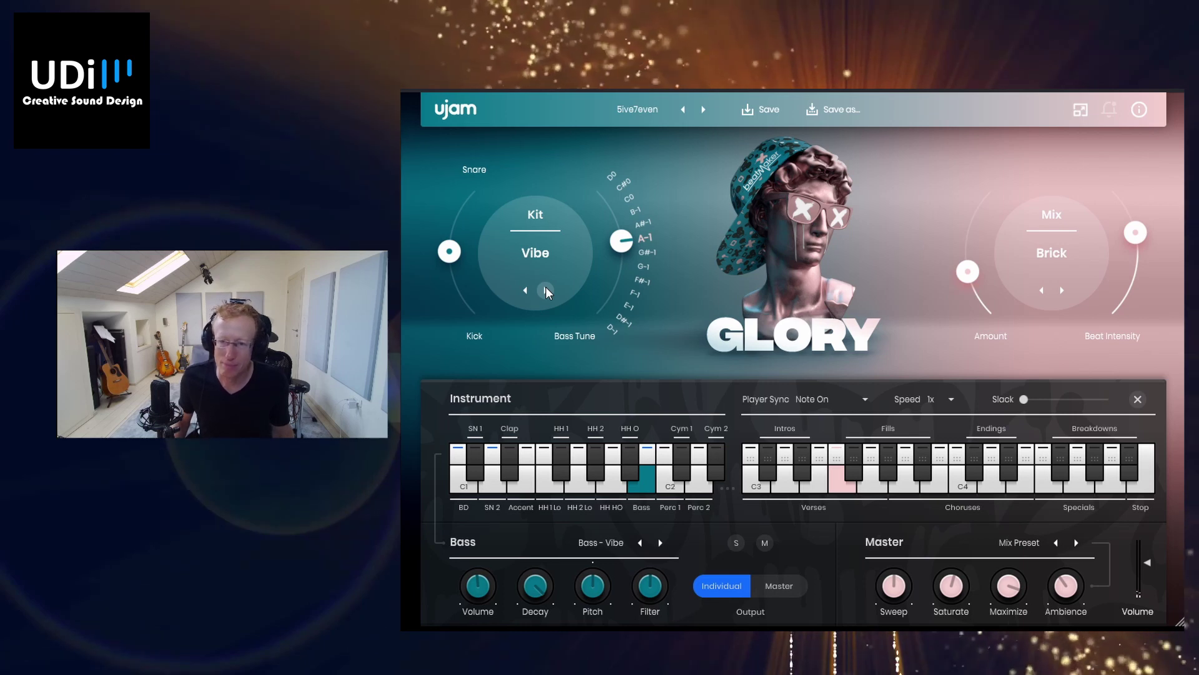
pyautogui.click(546, 290)
pyautogui.moveTo(1136, 233); pyautogui.dragTo(1137, 263)
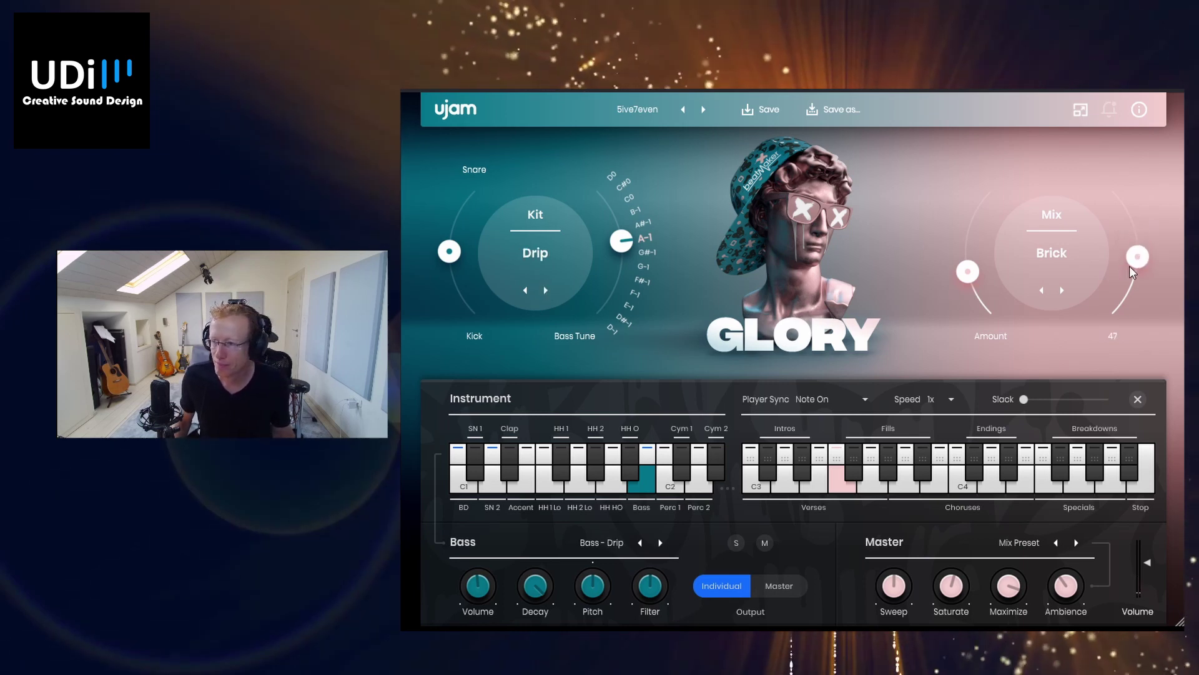
pyautogui.click(1052, 253)
pyautogui.click(1029, 445)
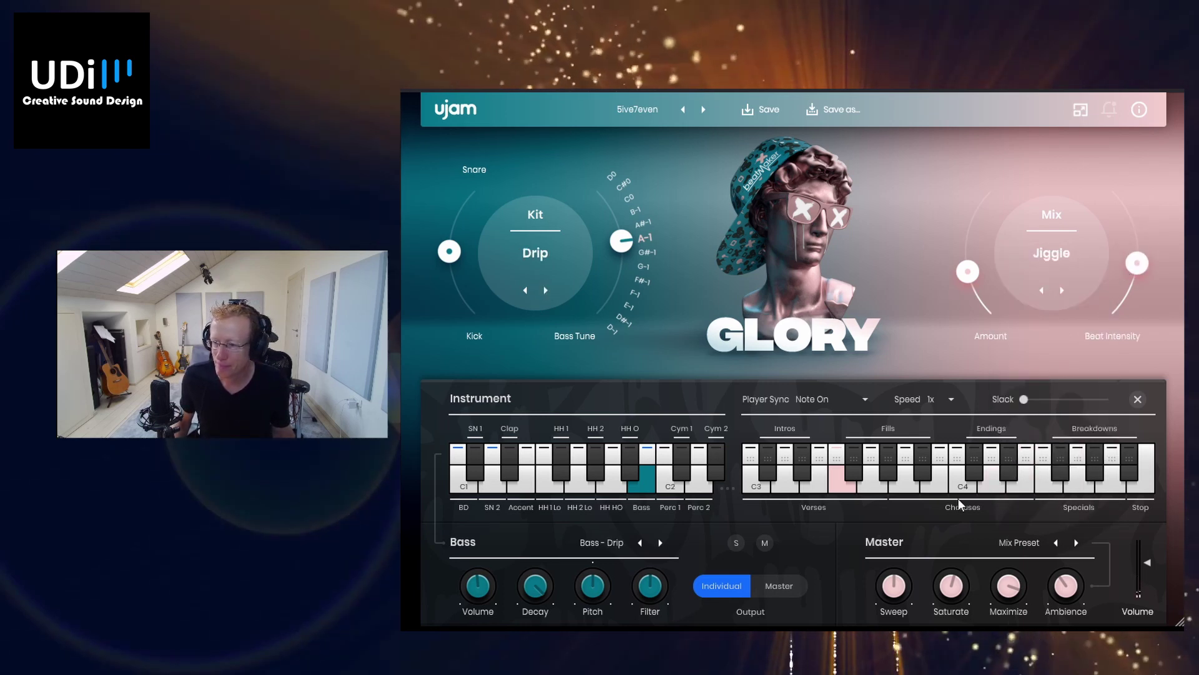
pyautogui.click(884, 490)
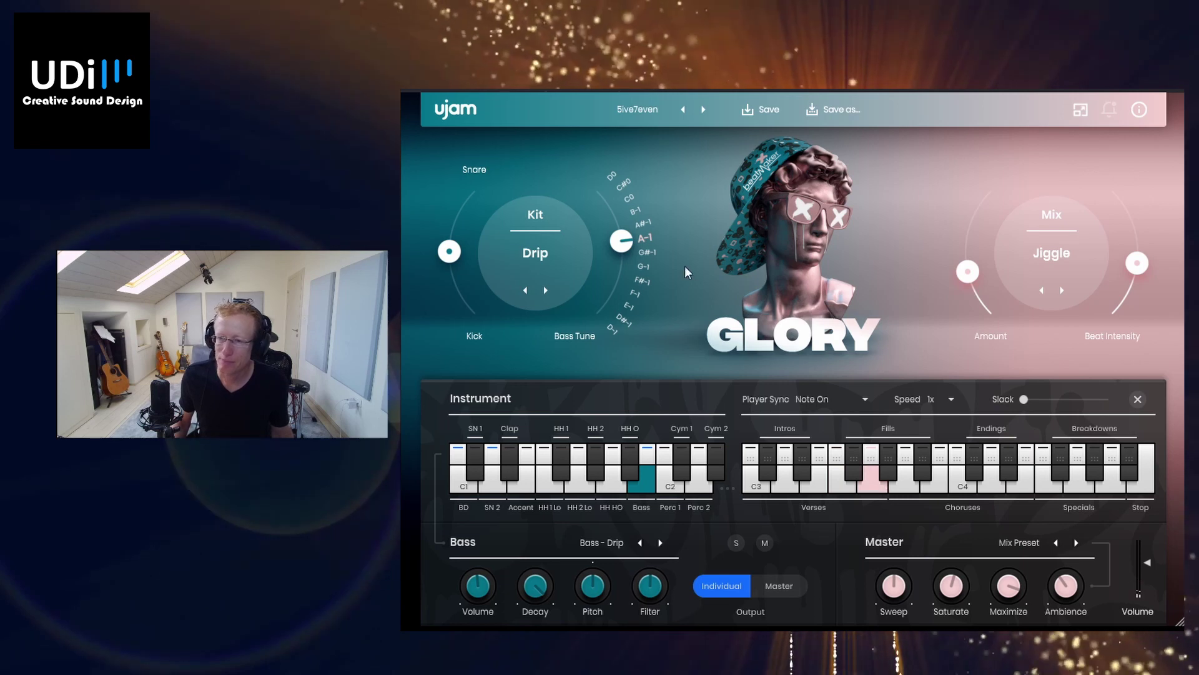
# Load the Ballin preset, audition a chorus pattern, and change the kit to Flex.
pyautogui.click(703, 109)
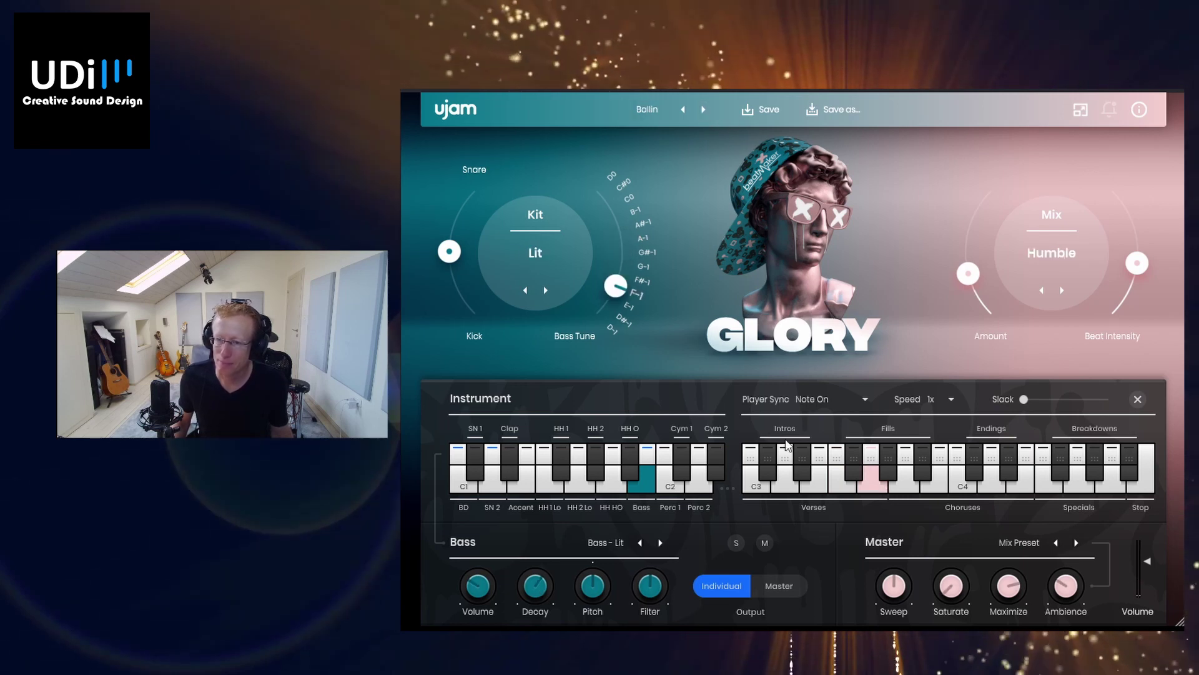
pyautogui.click(939, 493)
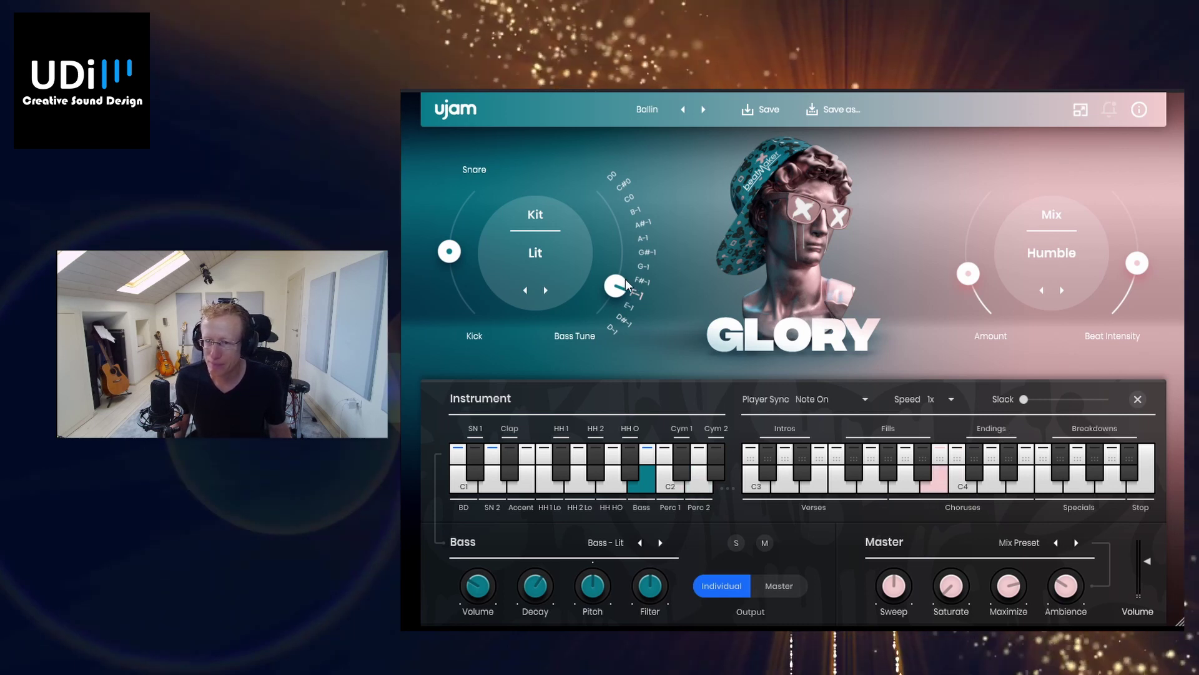
pyautogui.click(546, 290)
# Raise the mix Amount and Beat Intensity, select the Vroom mix, and audition a chorus and a verse pattern.
pyautogui.moveTo(970, 273)
pyautogui.moveTo(971, 273); pyautogui.dragTo(981, 204)
pyautogui.moveTo(1126, 253); pyautogui.dragTo(1121, 210)
pyautogui.click(1052, 253)
pyautogui.click(1049, 338)
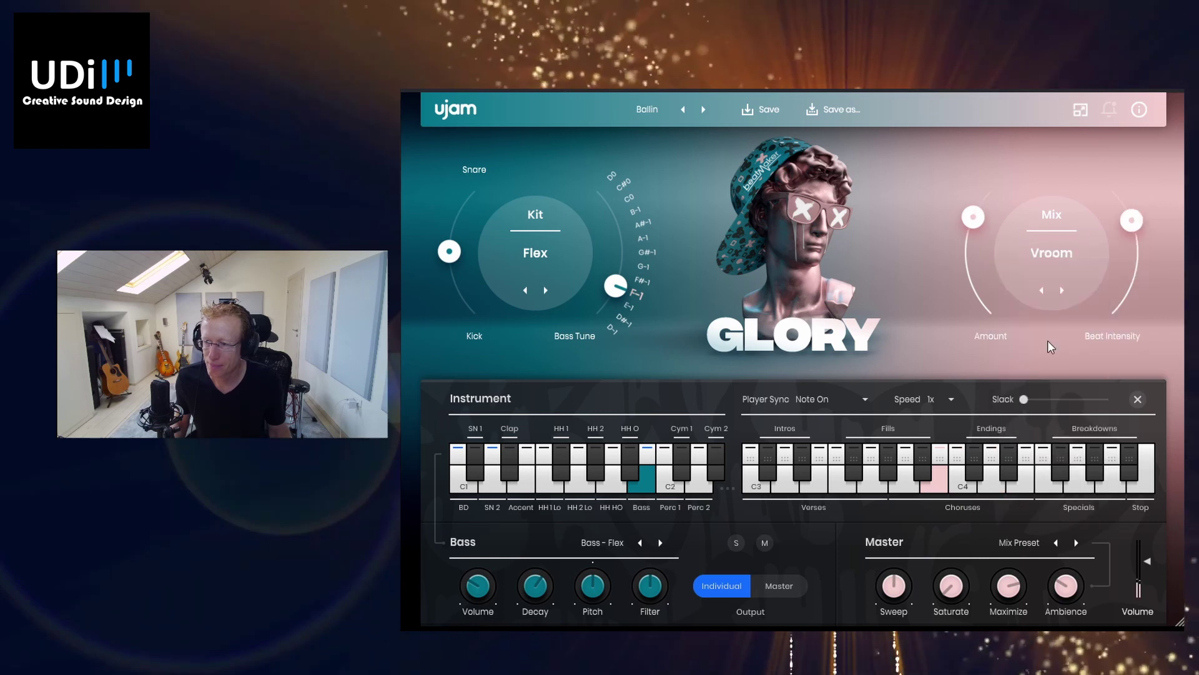
pyautogui.click(961, 487)
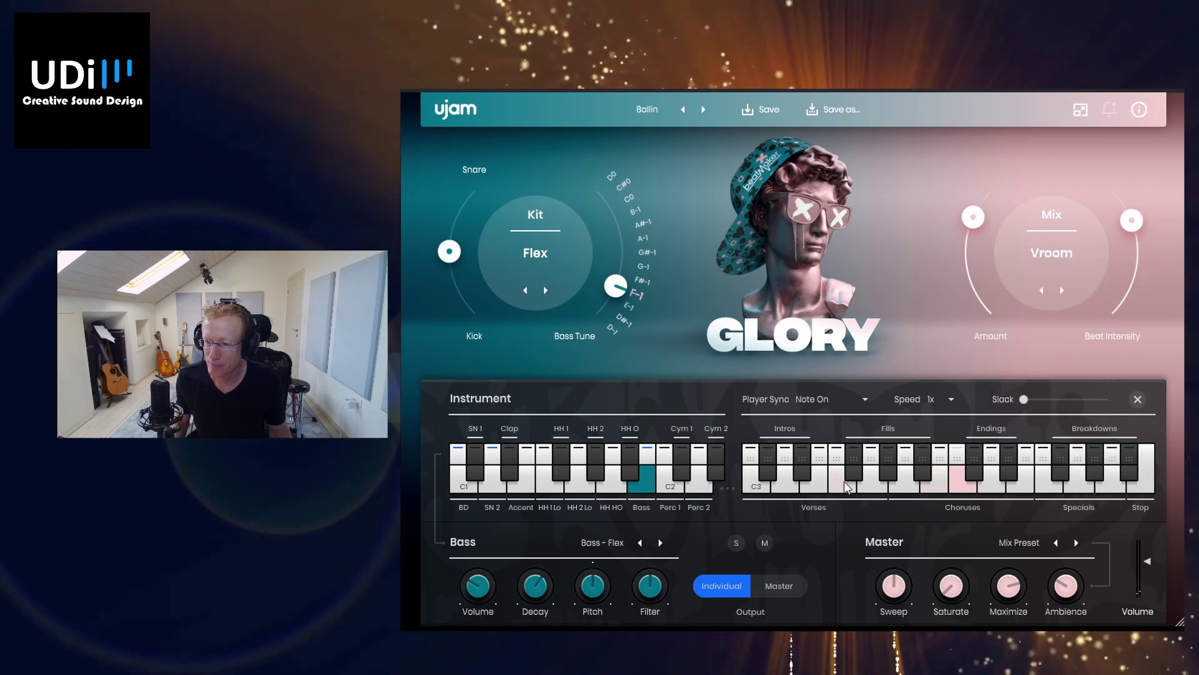
pyautogui.click(814, 482)
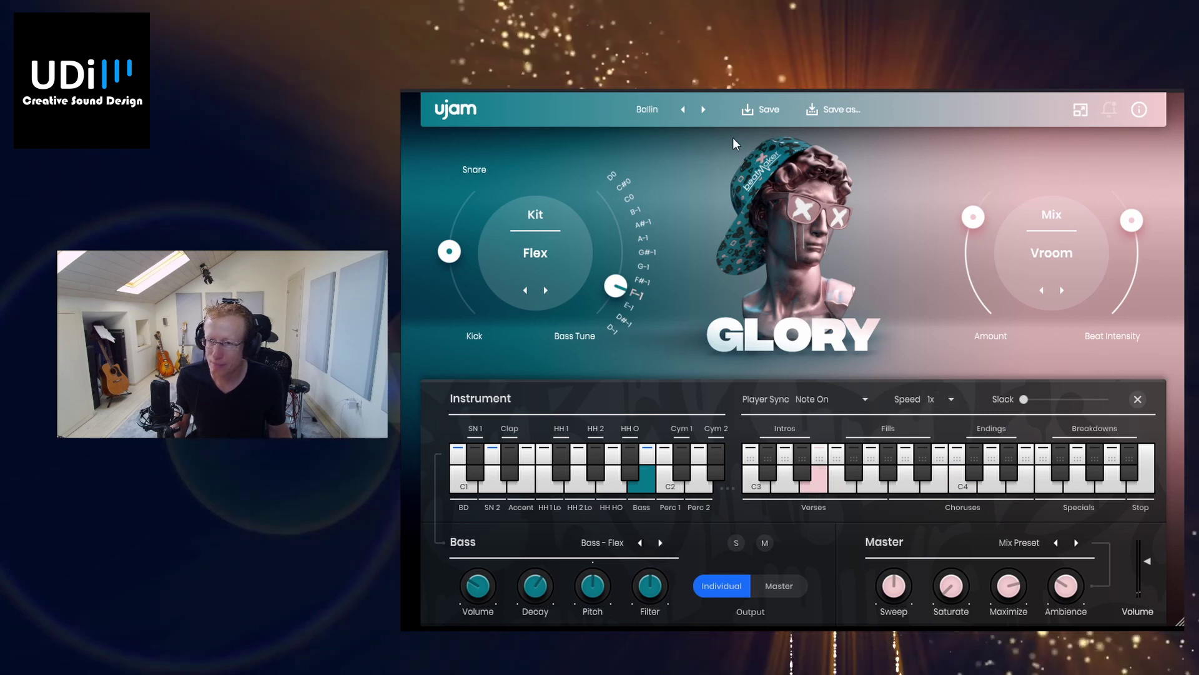
# Load the Bando preset and audition a chorus pattern and two fills.
pyautogui.click(704, 109)
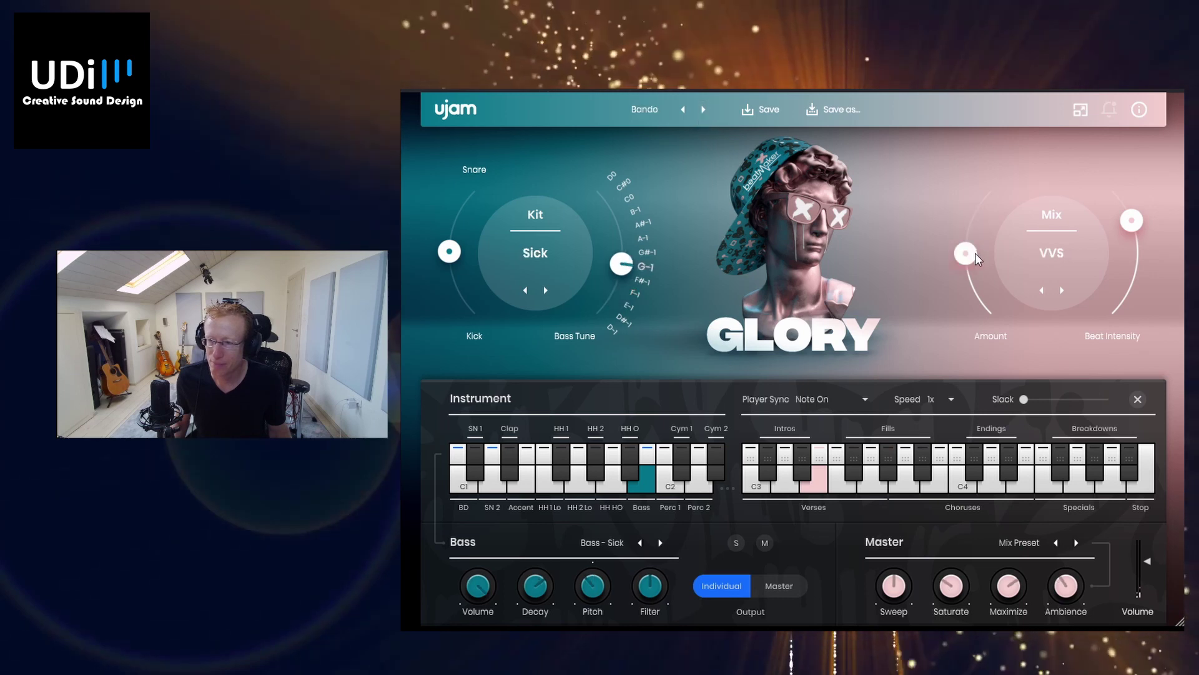
pyautogui.click(966, 493)
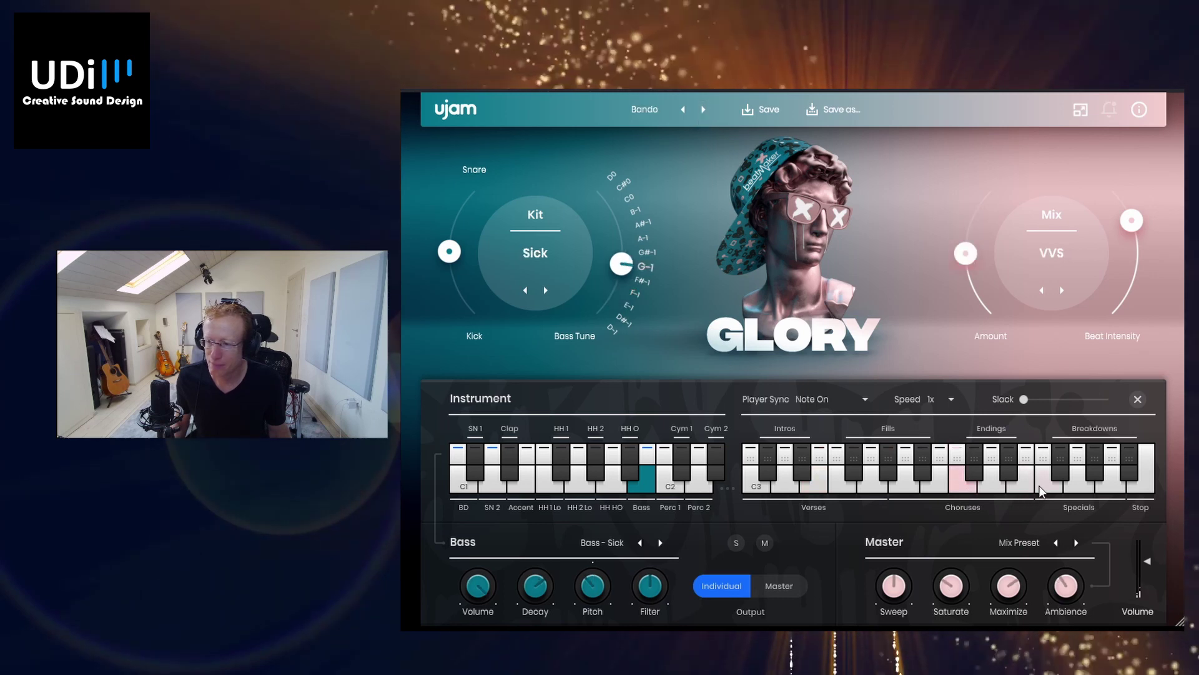
pyautogui.click(924, 474)
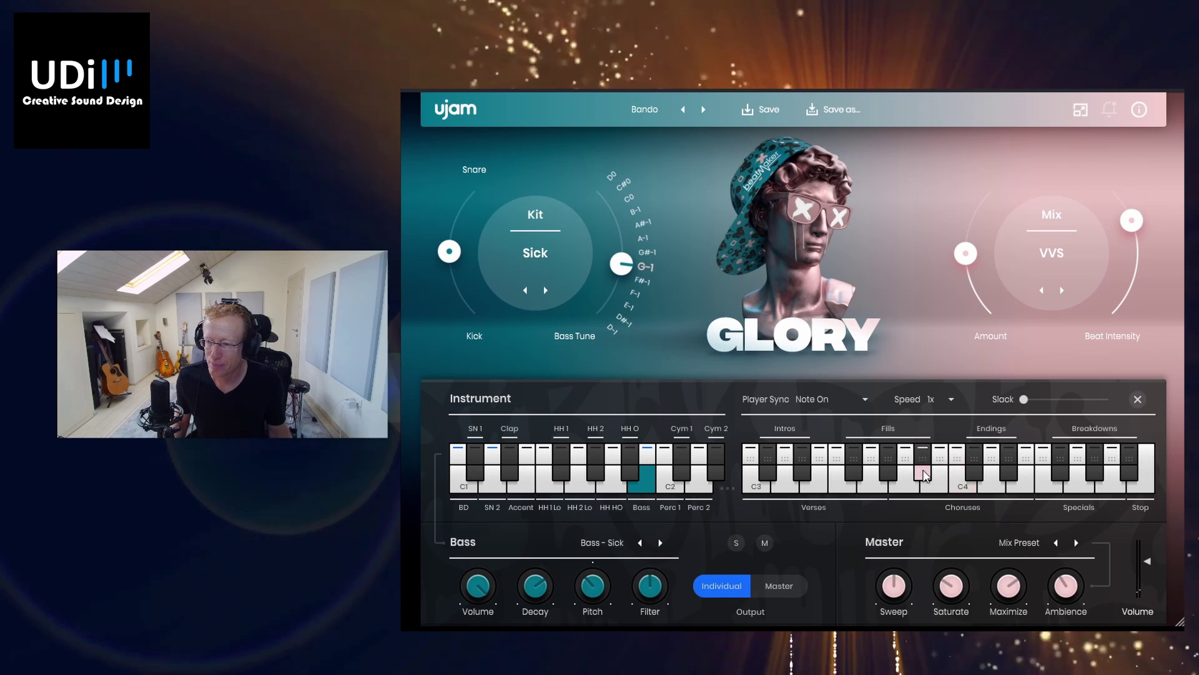
pyautogui.click(887, 476)
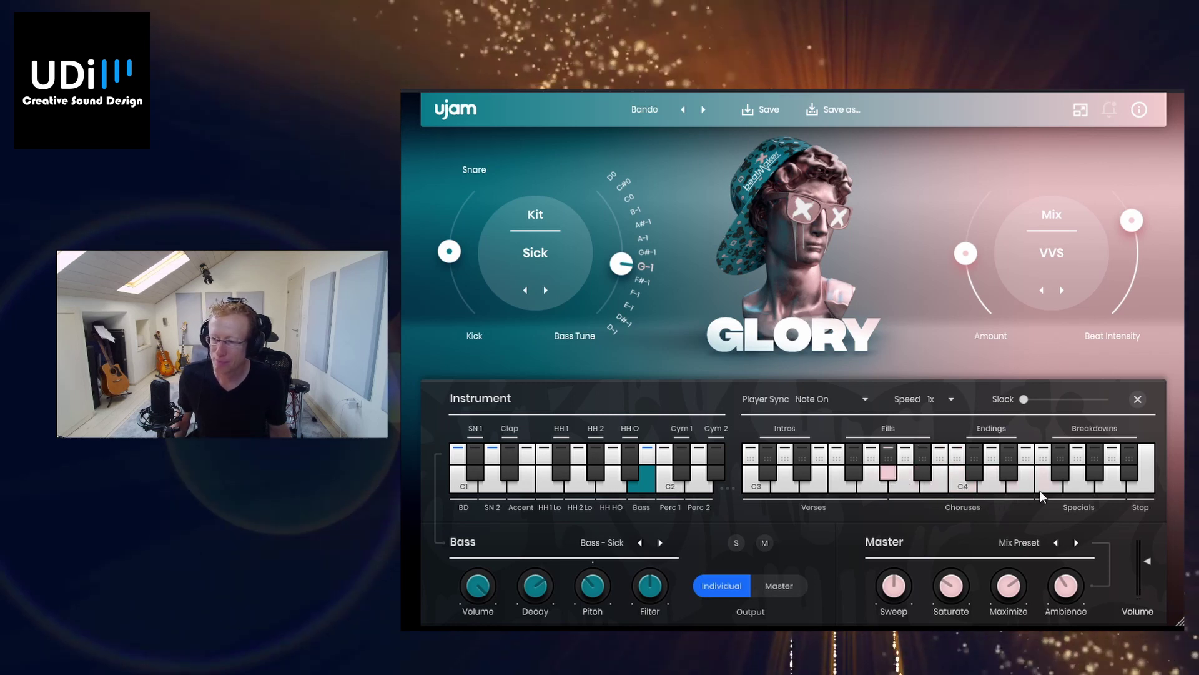
# Load the Boom preset, raise its mix Amount, and switch the mix to Sauce.
pyautogui.click(684, 111)
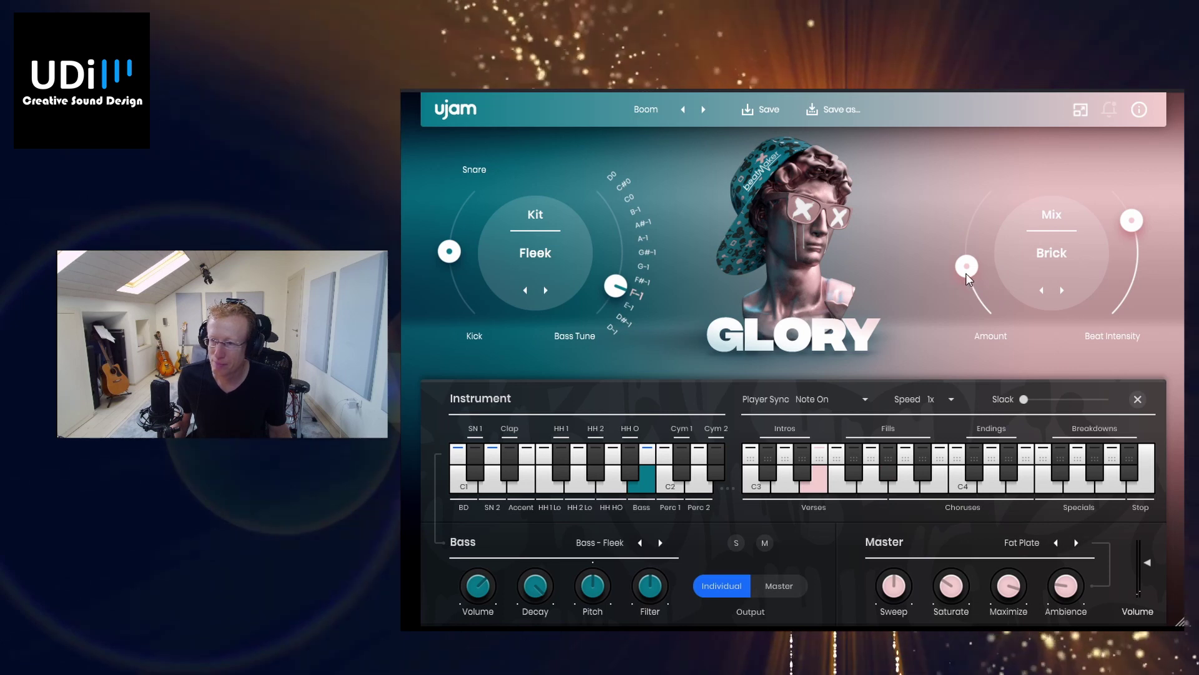
pyautogui.moveTo(967, 266); pyautogui.dragTo(981, 203)
pyautogui.click(1033, 254)
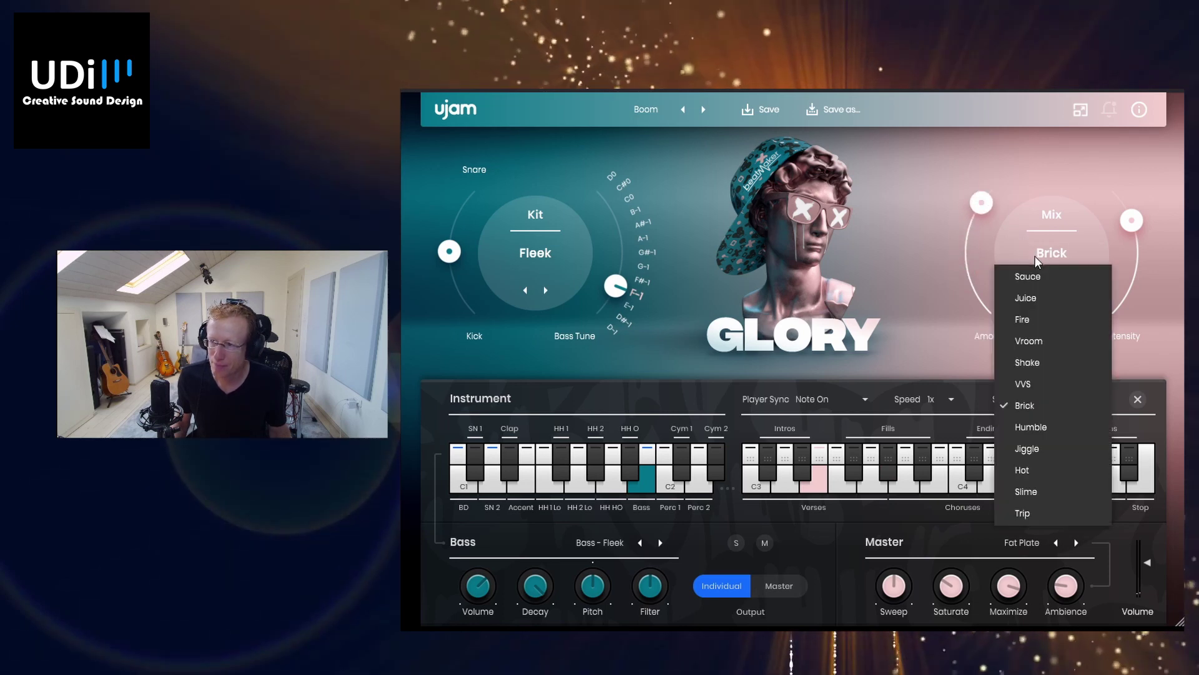
pyautogui.click(1046, 281)
# Raise Beat Intensity and Amount nearly to maximum and audition a chorus and a special pattern.
pyautogui.moveTo(1131, 221); pyautogui.dragTo(1110, 192)
pyautogui.moveTo(981, 202); pyautogui.dragTo(991, 192)
pyautogui.click(993, 491)
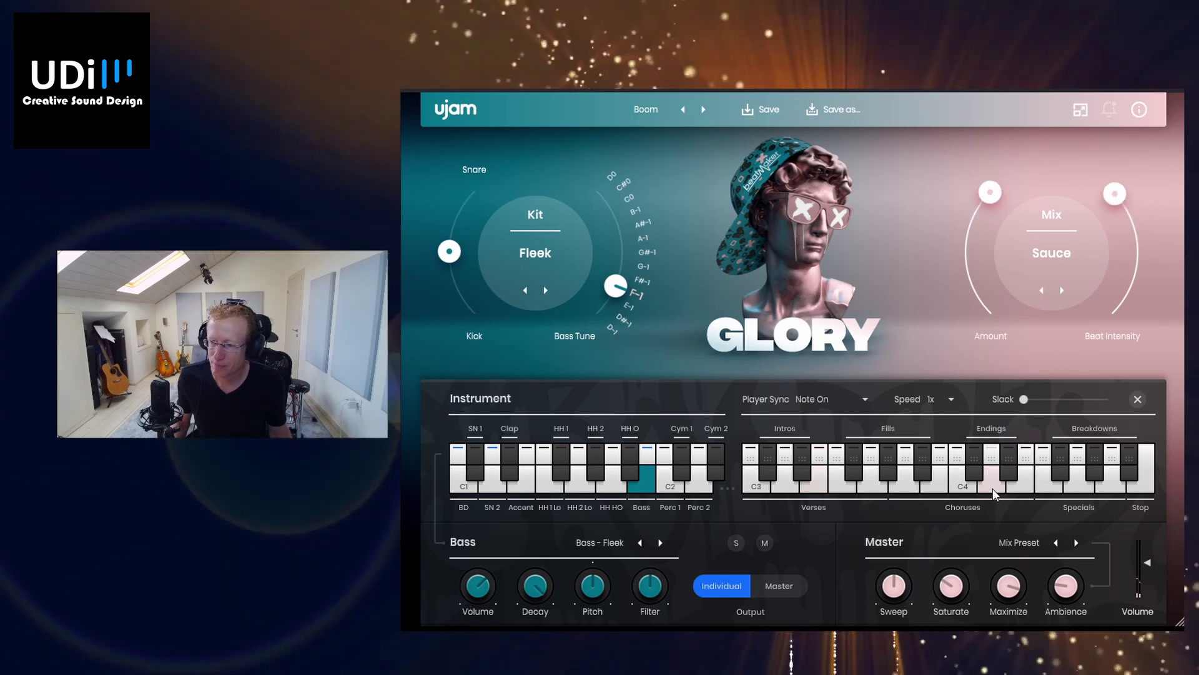
pyautogui.click(1052, 495)
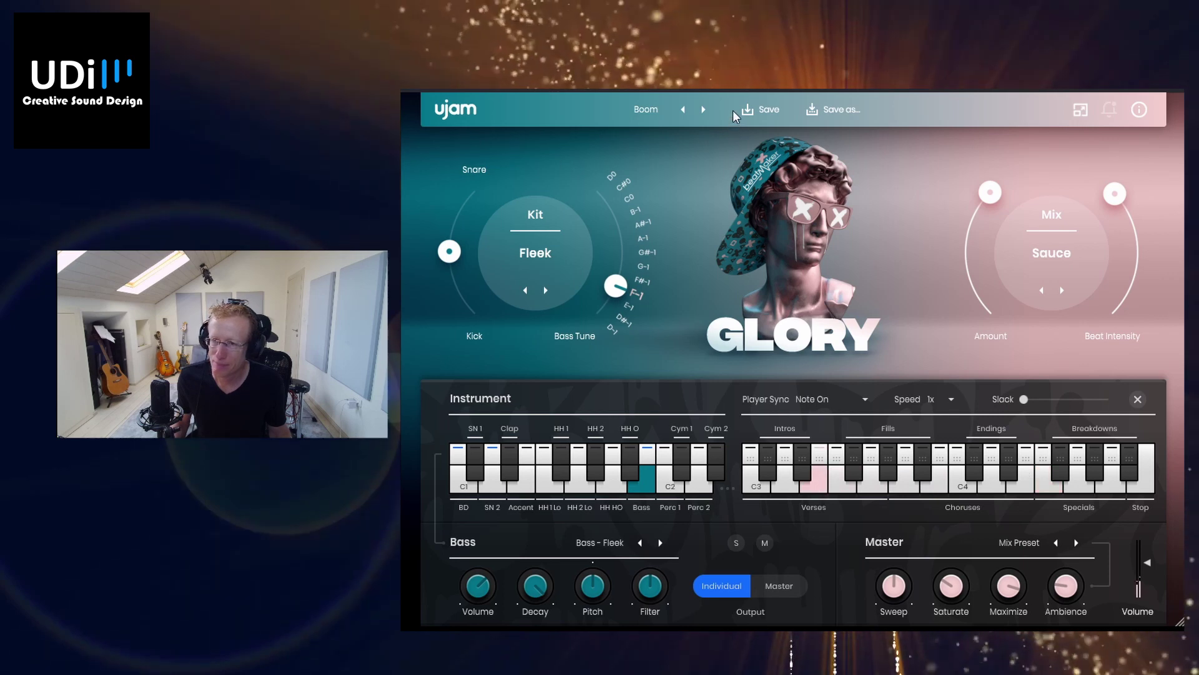
# Audition a verse pattern with the Booze preset and a chorus pattern with the C Walk preset.
pyautogui.click(703, 110)
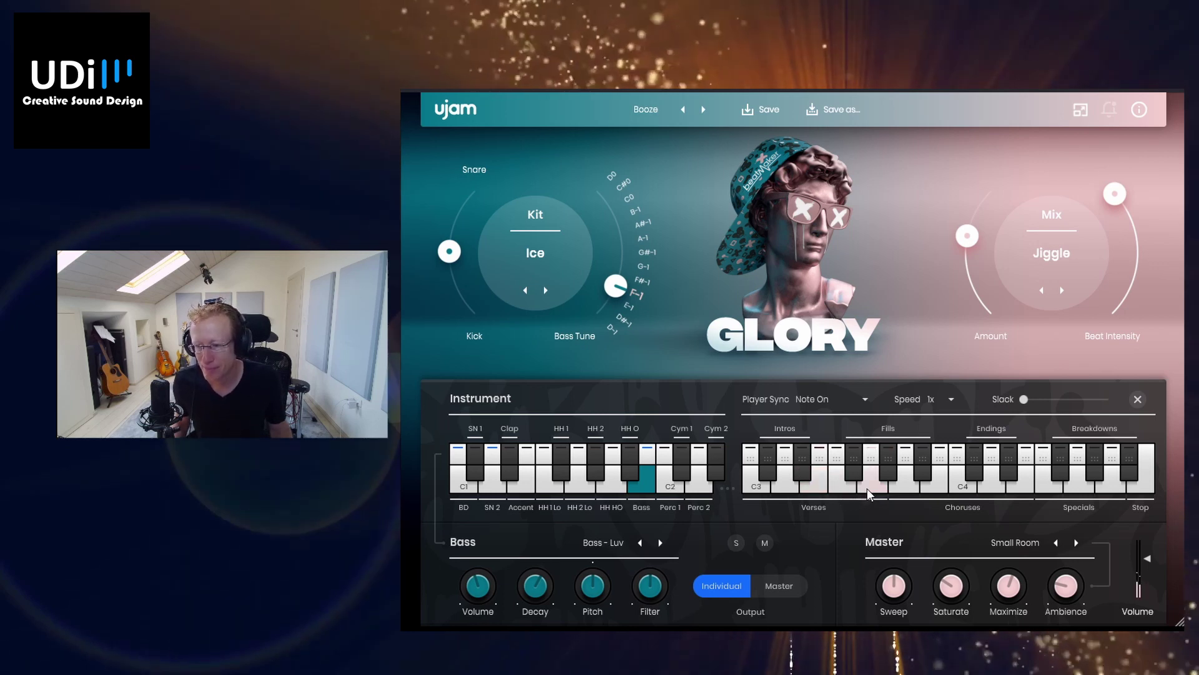
pyautogui.click(868, 489)
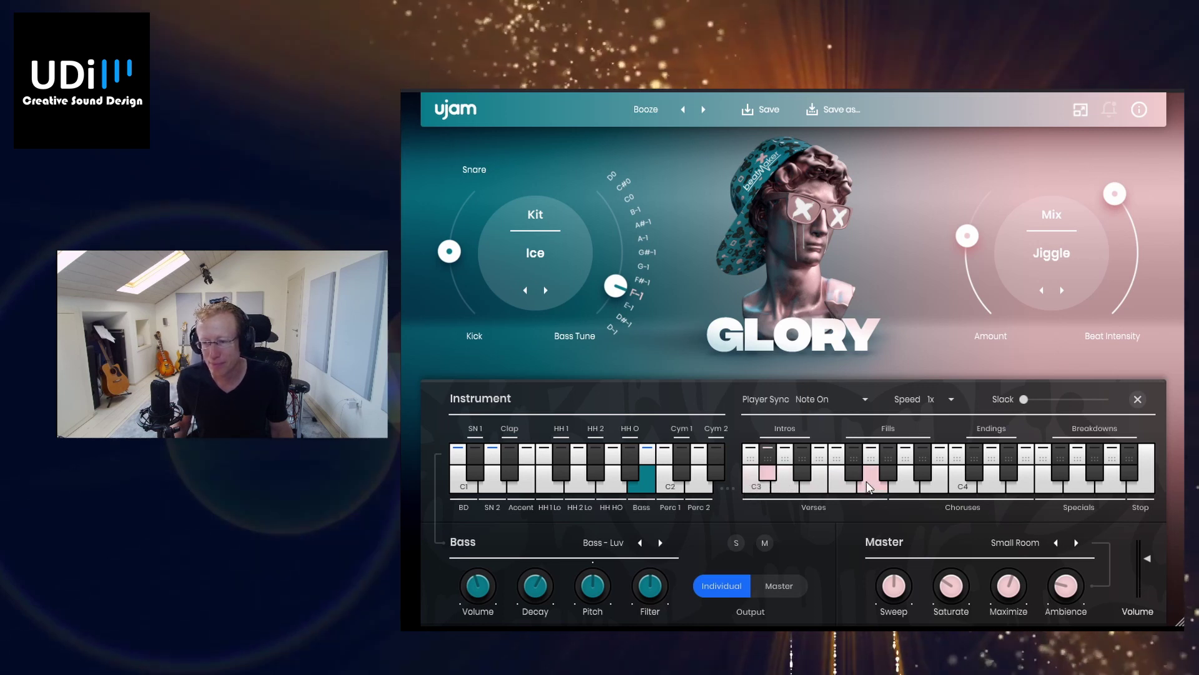
pyautogui.click(703, 110)
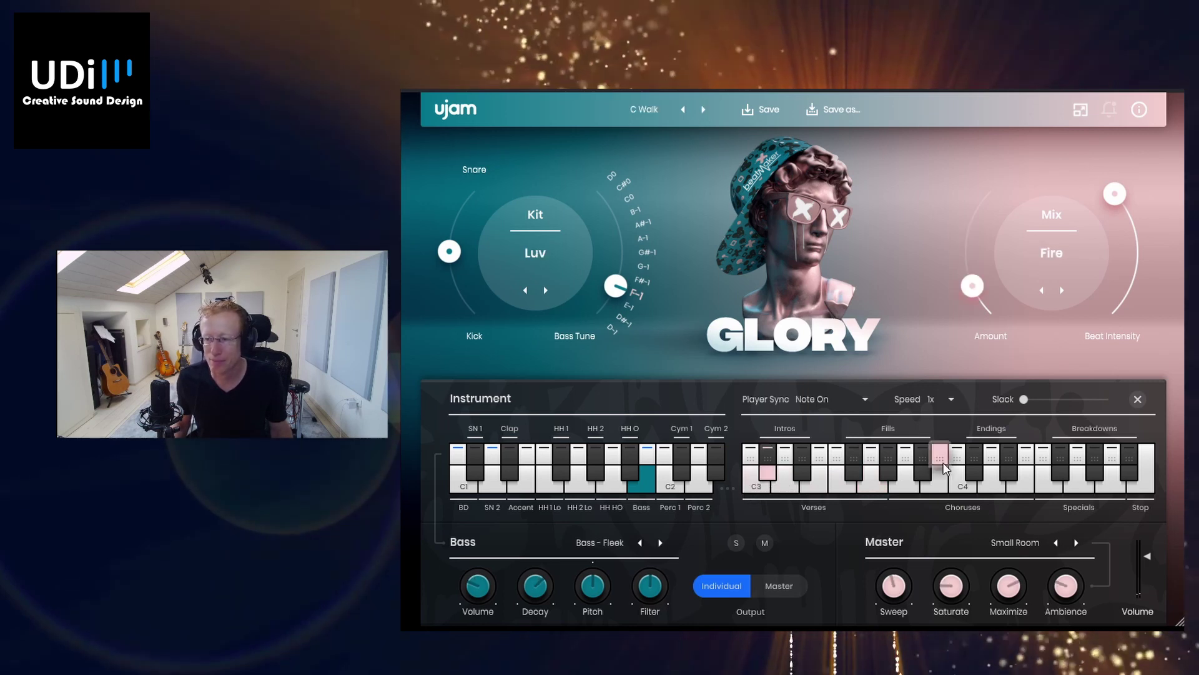
pyautogui.click(993, 485)
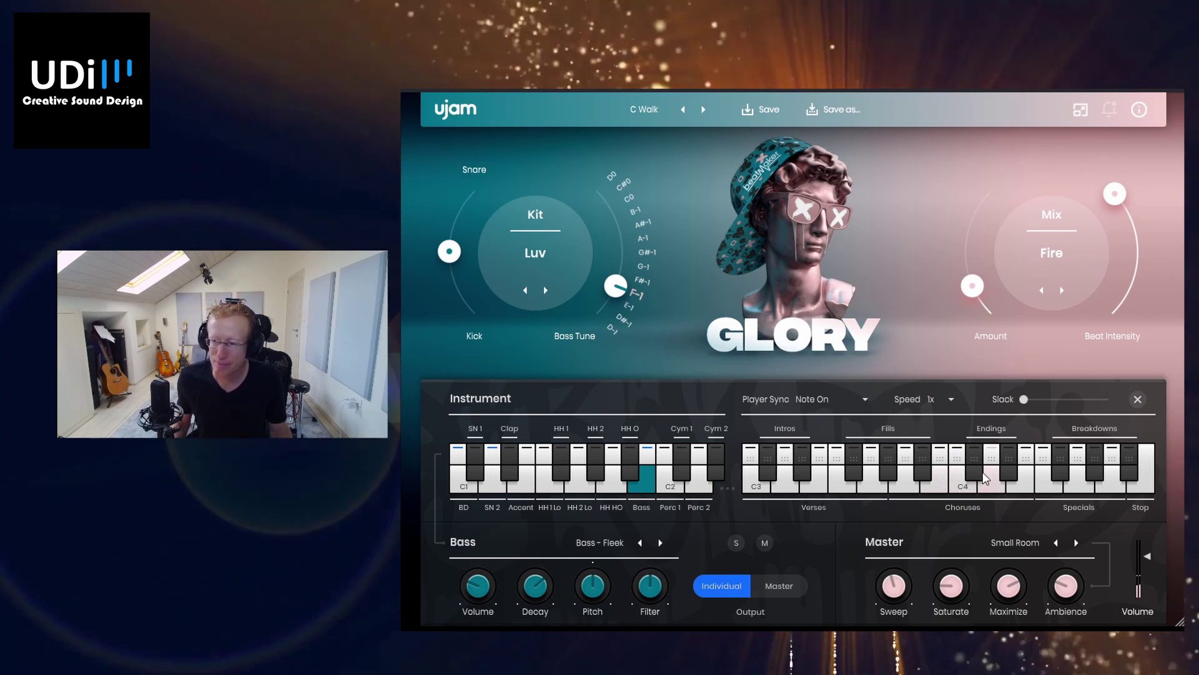
# Set the C Walk preset's mix to Hot with a higher Amount and slightly lower Beat Intensity, and choose the Sick kit.
pyautogui.moveTo(970, 252); pyautogui.dragTo(981, 206)
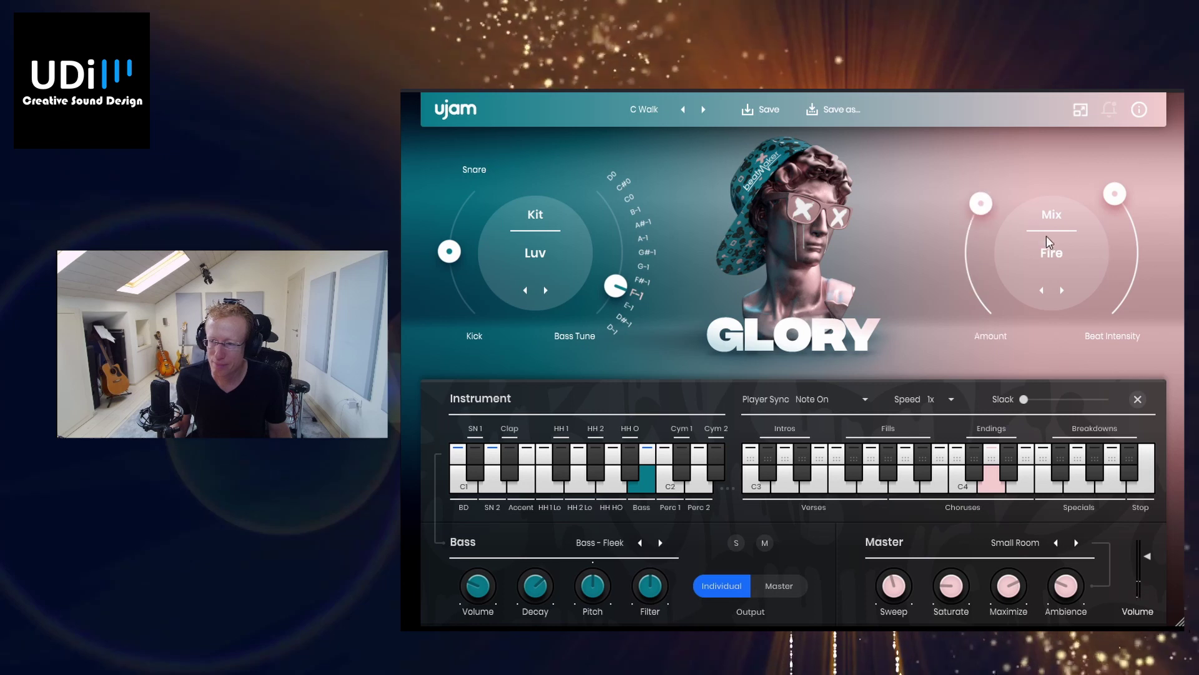
pyautogui.click(1050, 249)
pyautogui.click(1025, 470)
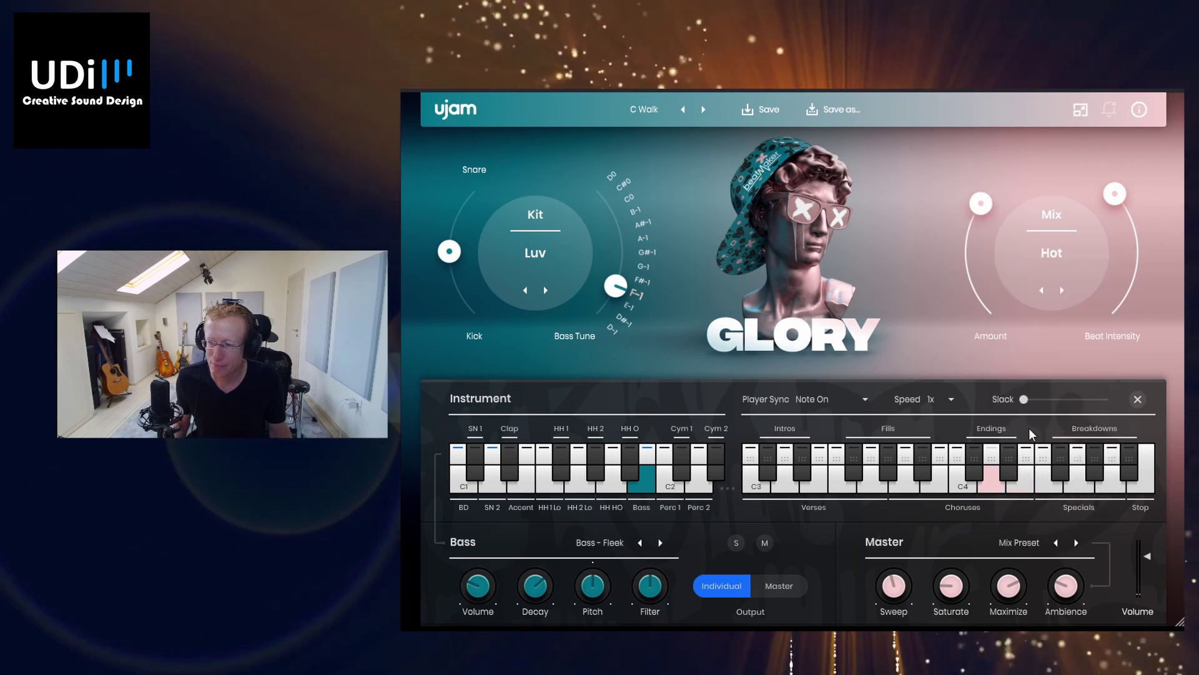
pyautogui.moveTo(1109, 222); pyautogui.dragTo(1123, 220)
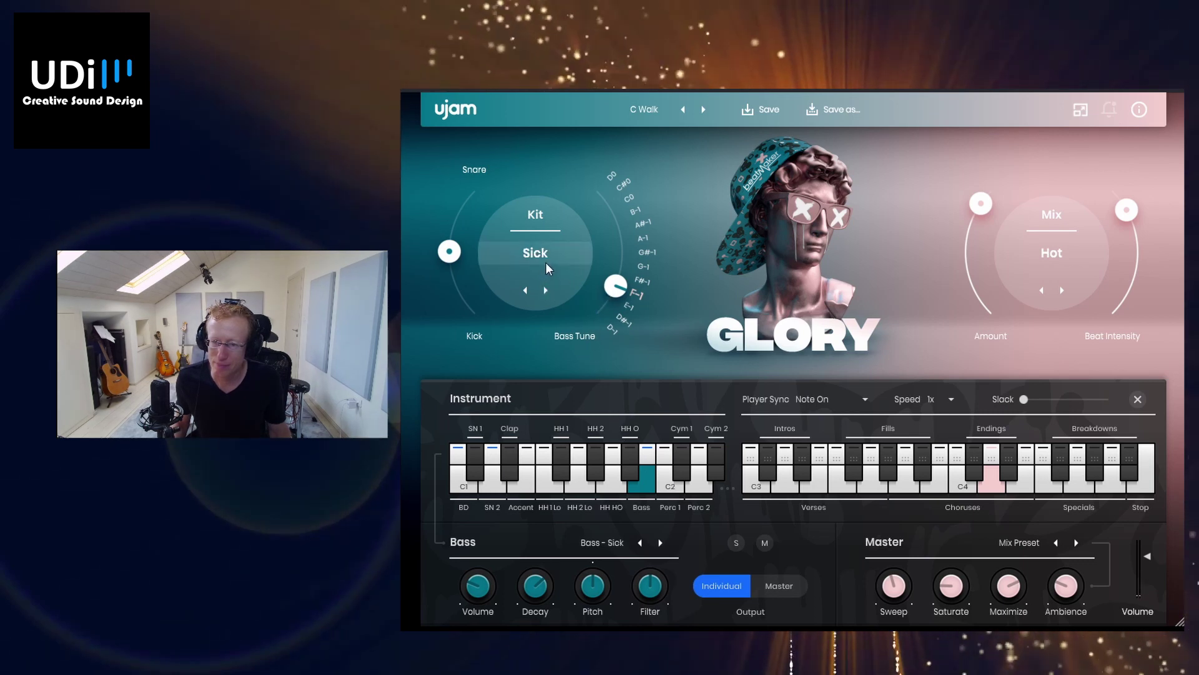
# Load the Crunk preset and raise its mix Amount.
pyautogui.click(546, 291)
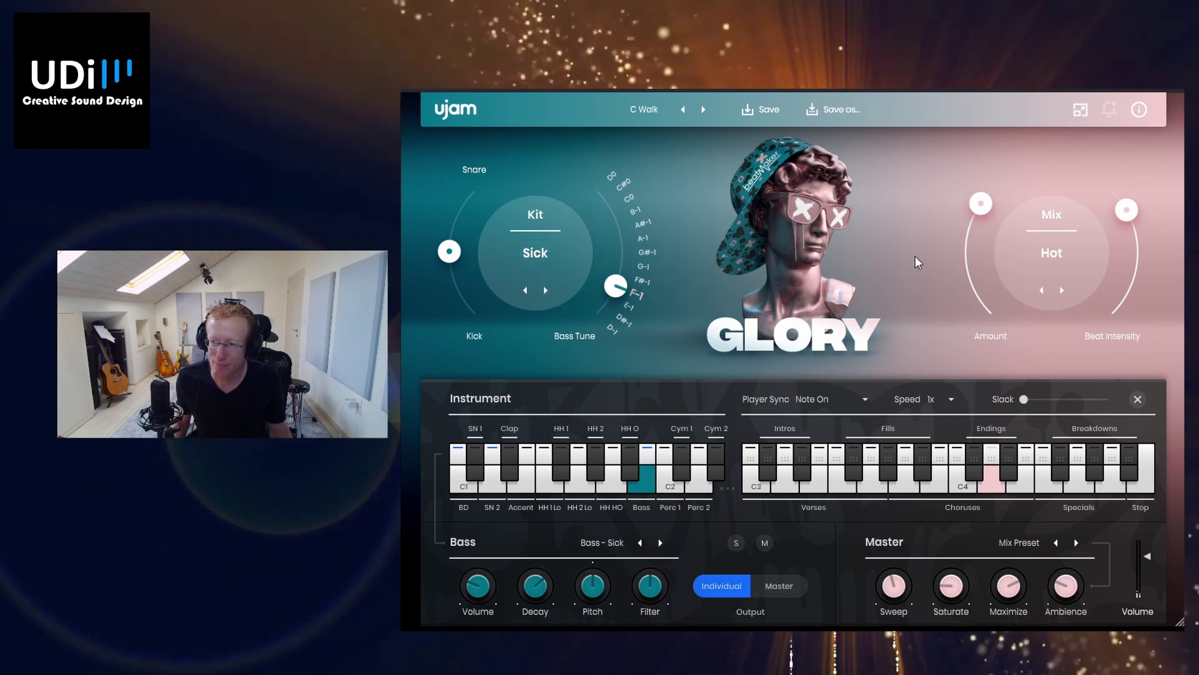
pyautogui.click(705, 109)
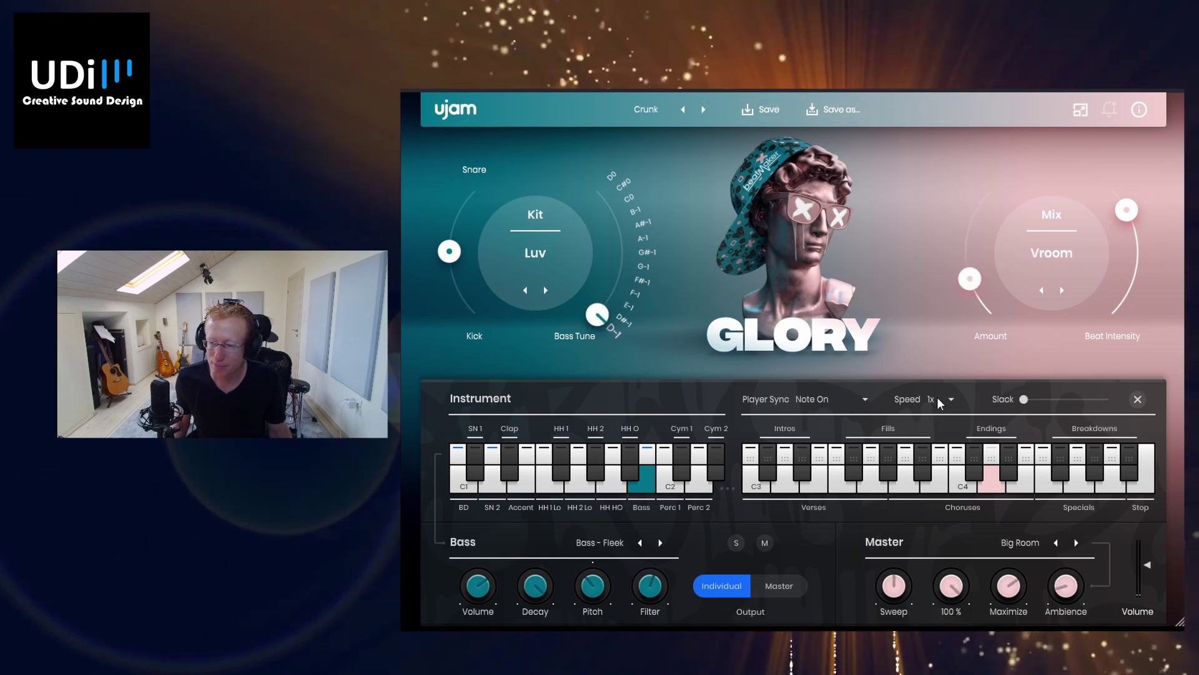
pyautogui.moveTo(969, 279); pyautogui.dragTo(969, 231)
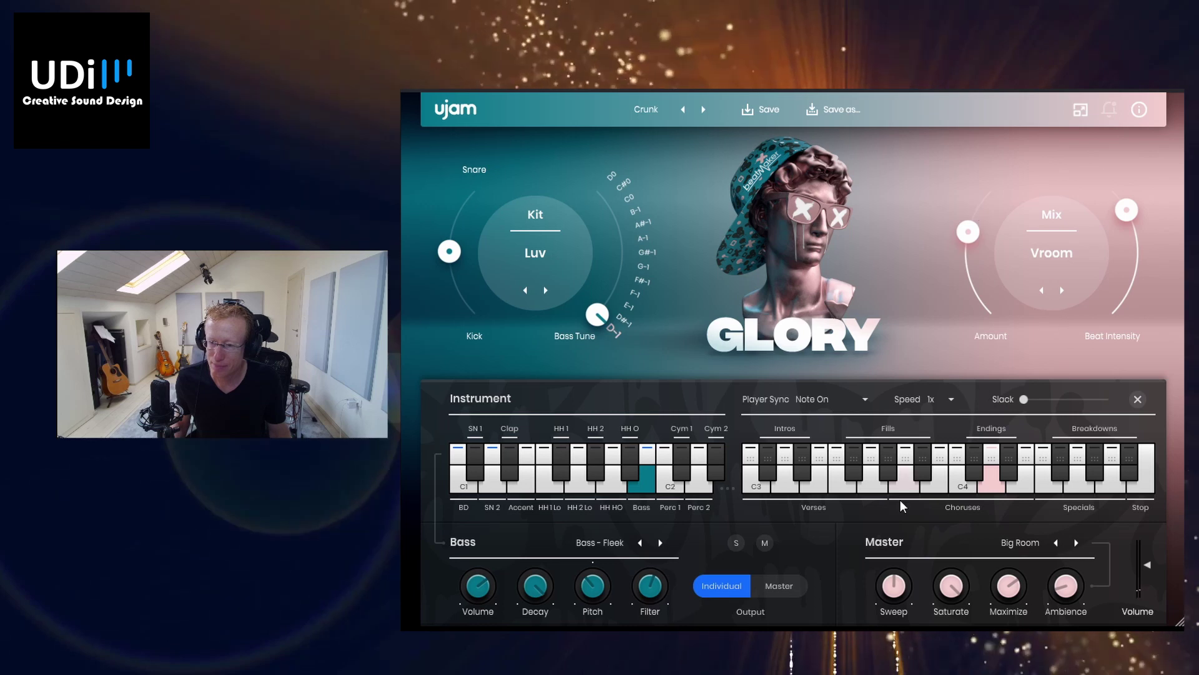
# Route the bass to Master with Saturate at 84%, lower Beat Intensity to about 33, and audition a verse pattern.
pyautogui.click(786, 589)
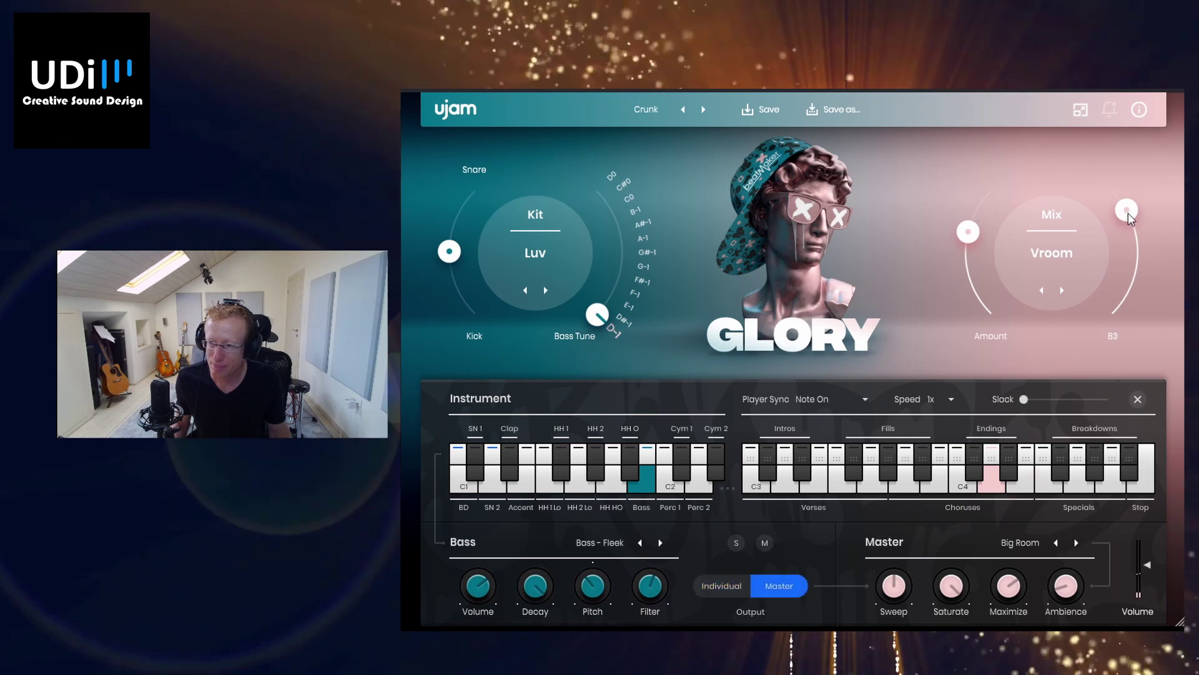
pyautogui.moveTo(1129, 213); pyautogui.dragTo(1132, 370)
pyautogui.moveTo(959, 590); pyautogui.dragTo(950, 617)
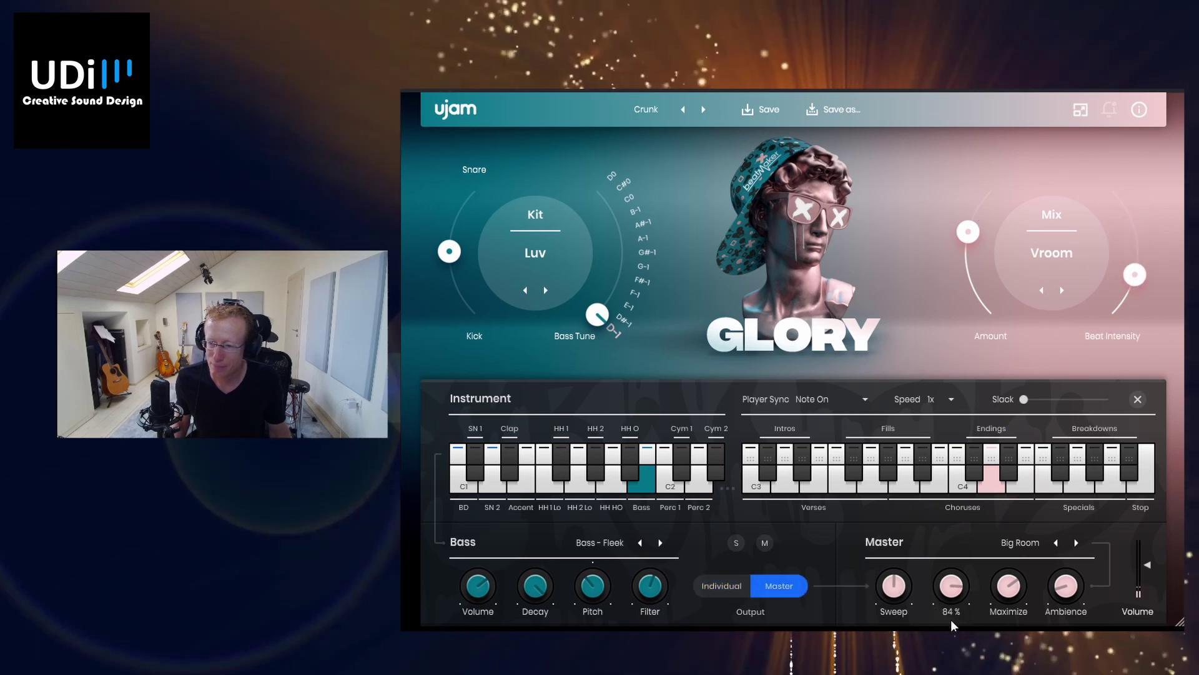
pyautogui.click(872, 482)
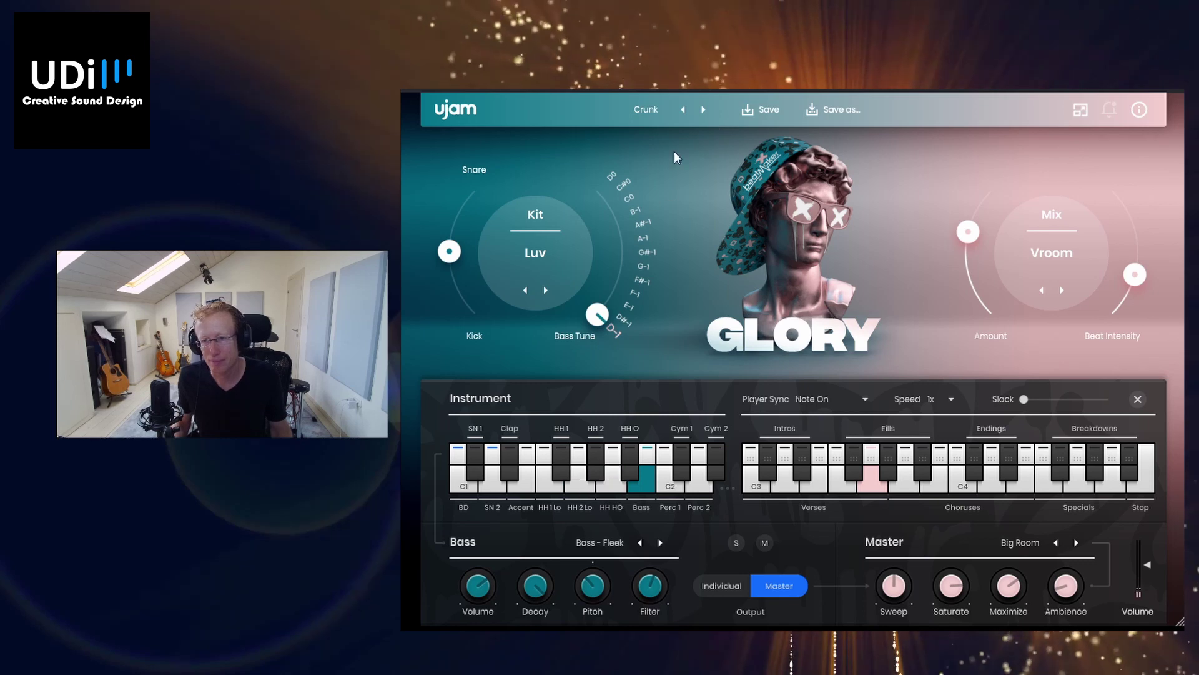
# Audition the Digital Dash and Dragon Fruit presets and close the micro timing settings to return to the style selection.
pyautogui.click(699, 117)
pyautogui.moveTo(597, 314); pyautogui.dragTo(636, 230)
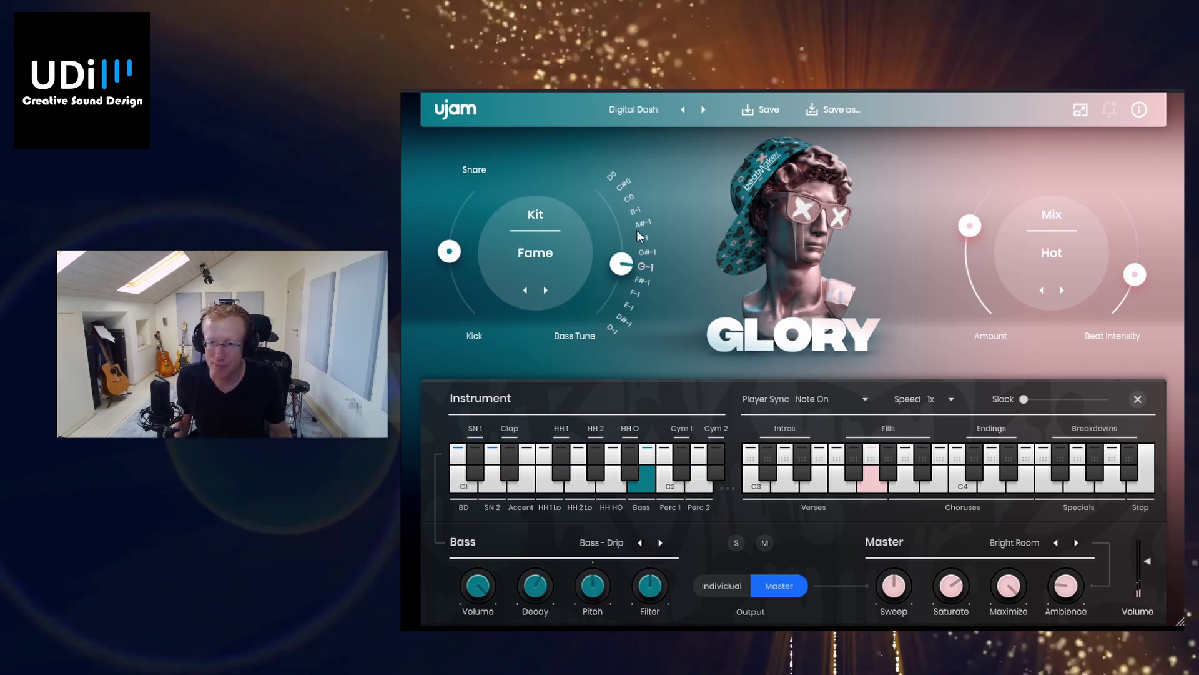
pyautogui.click(705, 109)
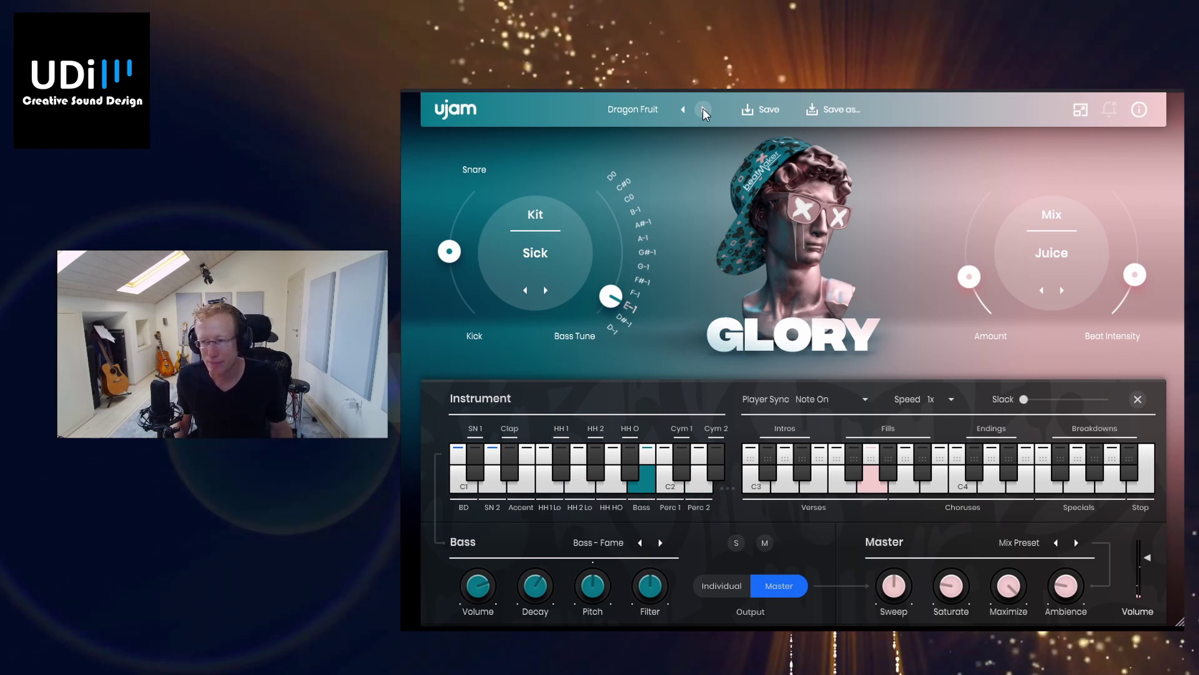
pyautogui.click(1138, 399)
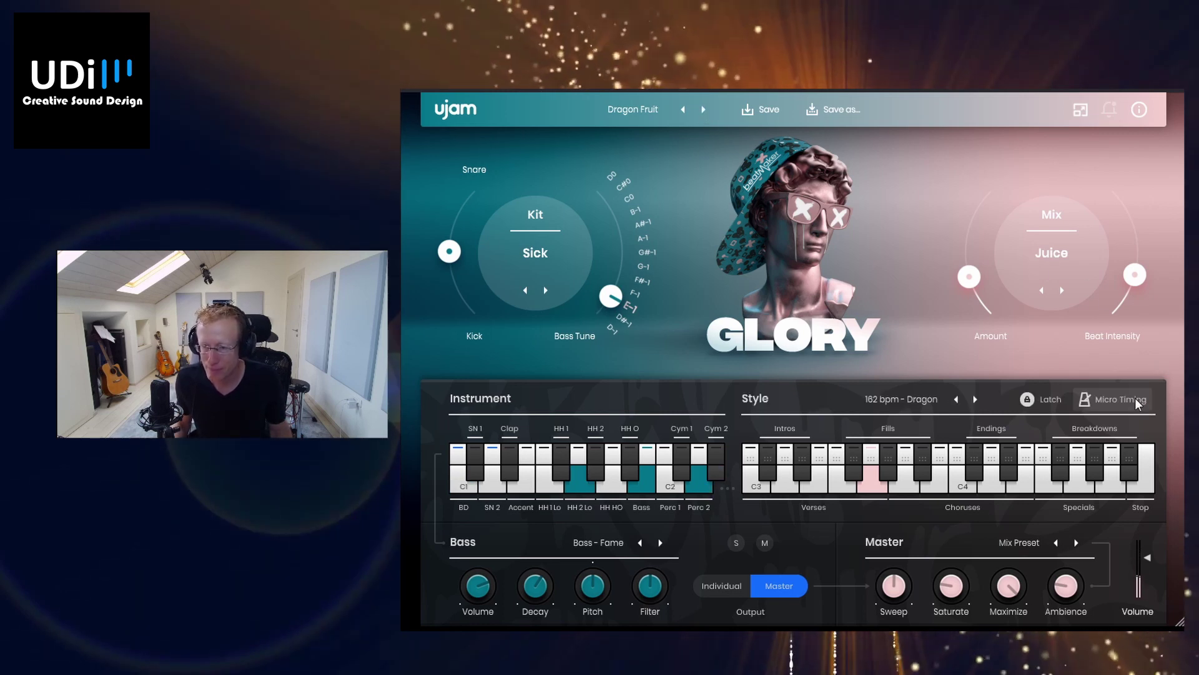
# Load the Got The Drip preset and raise its mix Amount and Beat Intensity.
pyautogui.click(704, 110)
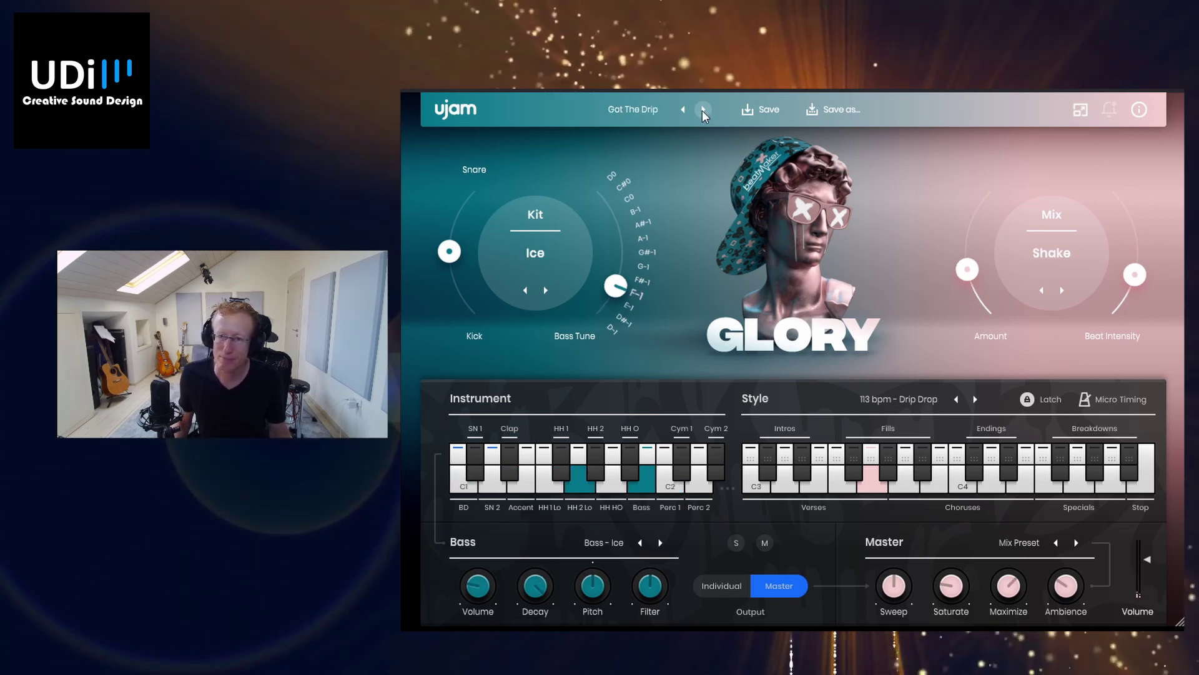
pyautogui.moveTo(966, 270); pyautogui.dragTo(986, 195)
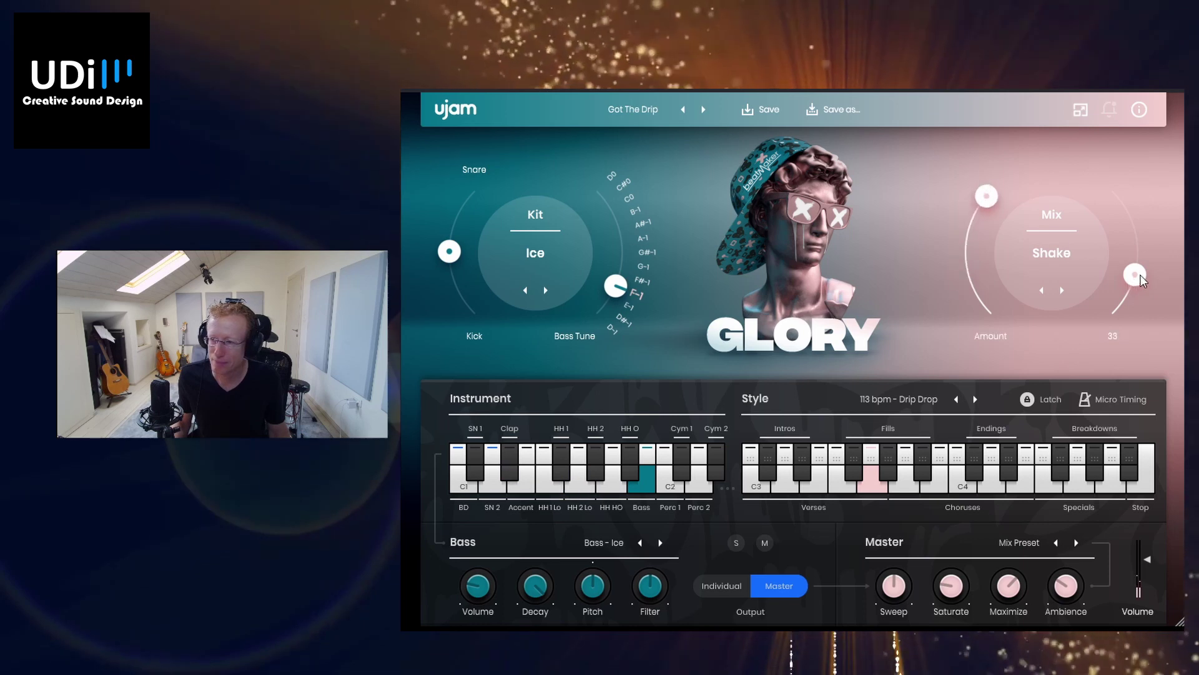
pyautogui.moveTo(1135, 275); pyautogui.dragTo(1128, 212)
# Advance past Gritty to the Interlude preset, switch its mix to Jiggle, and lower Beat Intensity slightly.
pyautogui.click(704, 110)
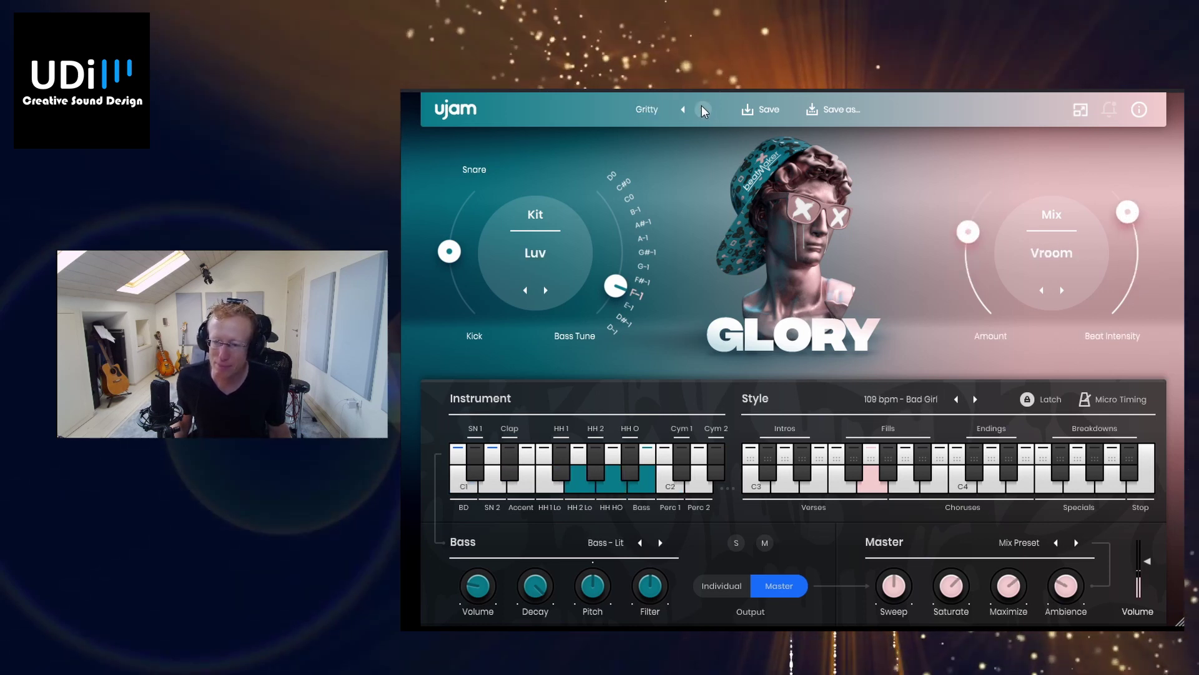
pyautogui.click(703, 110)
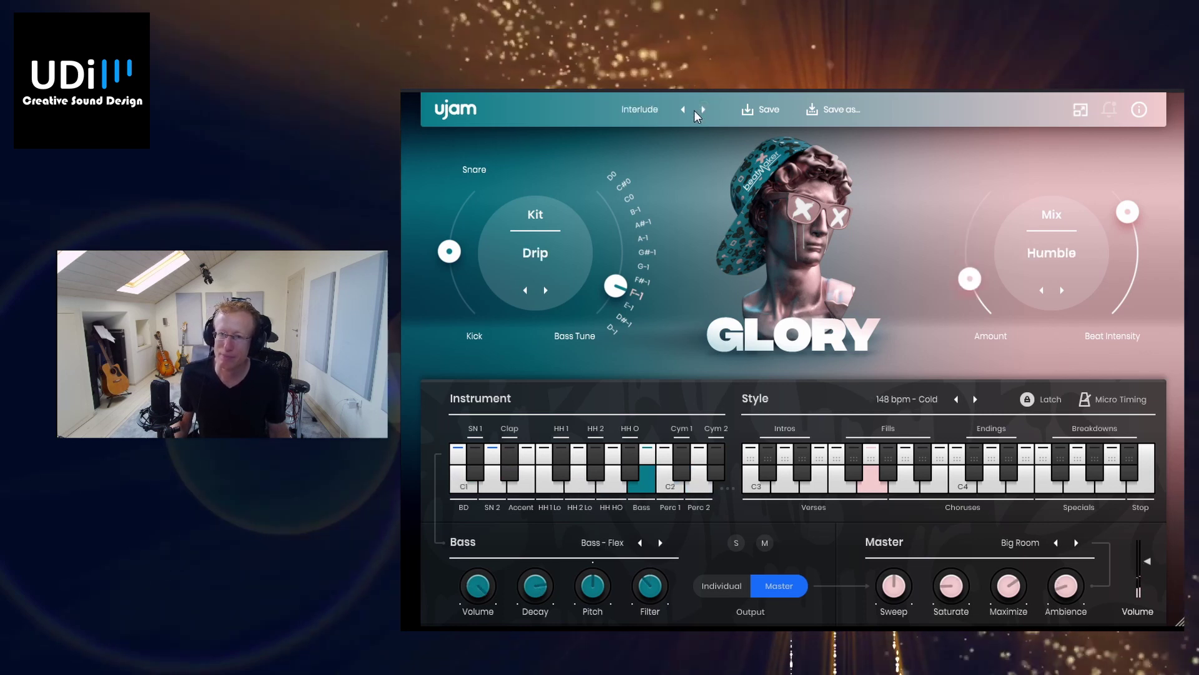
pyautogui.moveTo(970, 278); pyautogui.dragTo(988, 194)
pyautogui.click(1065, 290)
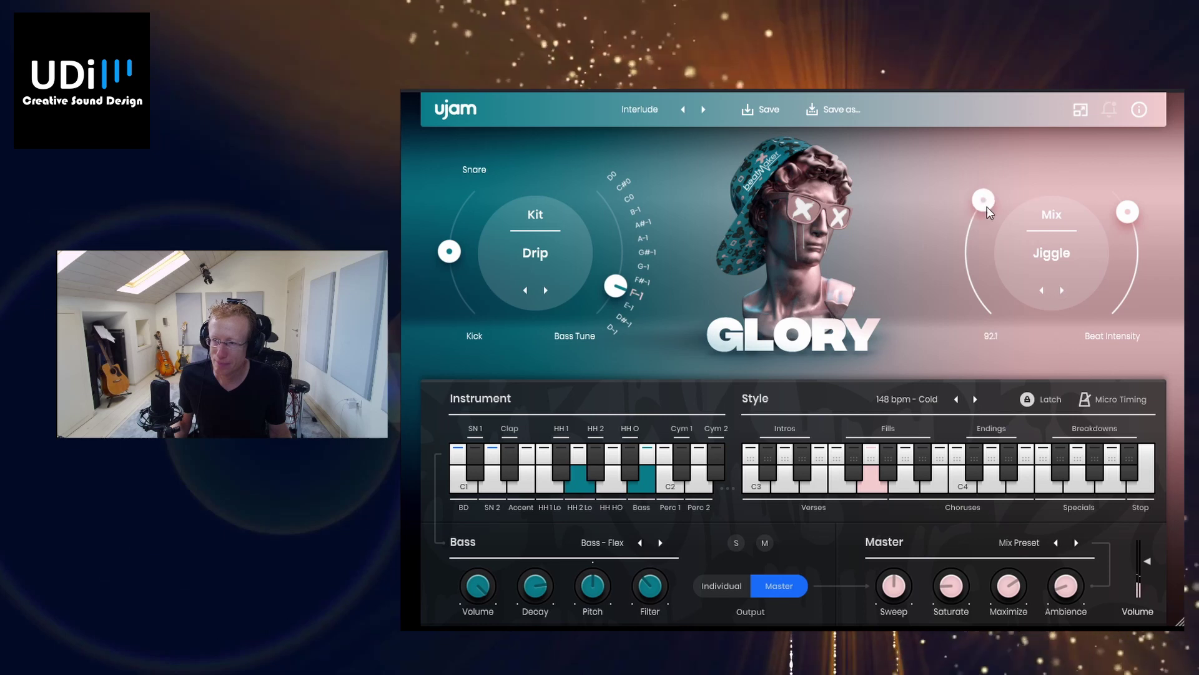
pyautogui.moveTo(1129, 214); pyautogui.dragTo(1137, 241)
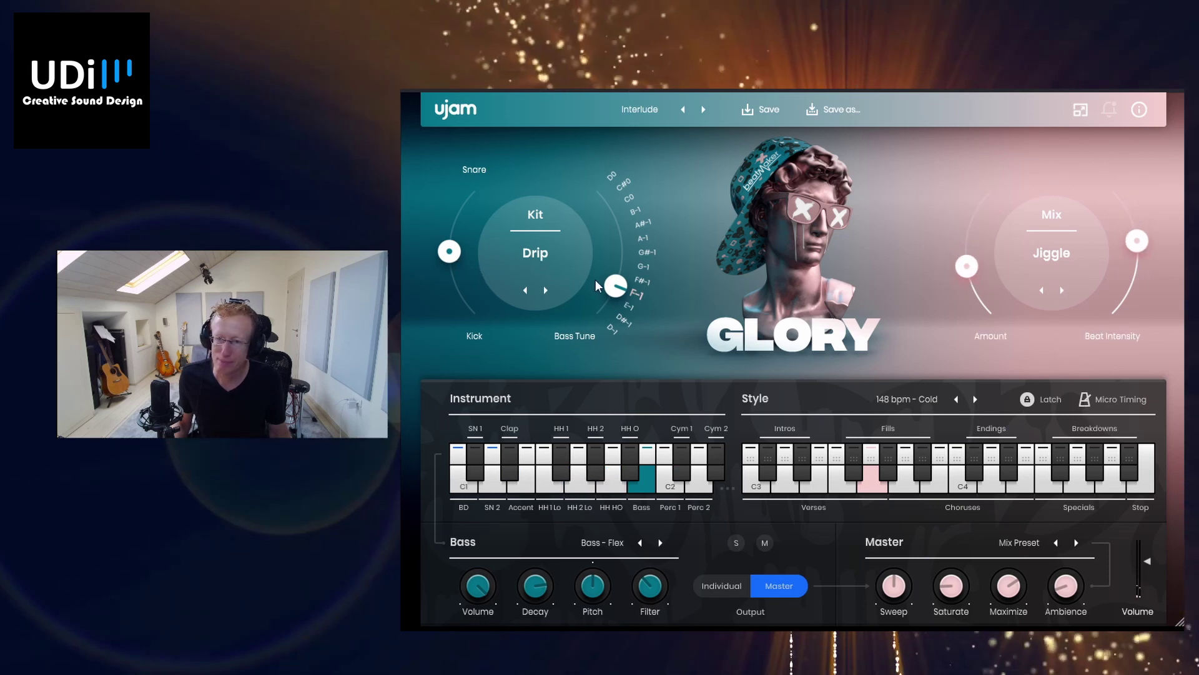
pyautogui.moveTo(596, 286); pyautogui.dragTo(611, 335)
# Advance past Lil Glory to the Lost preset, lower its mix Amount to 0, and switch the mix to Fire.
pyautogui.click(702, 110)
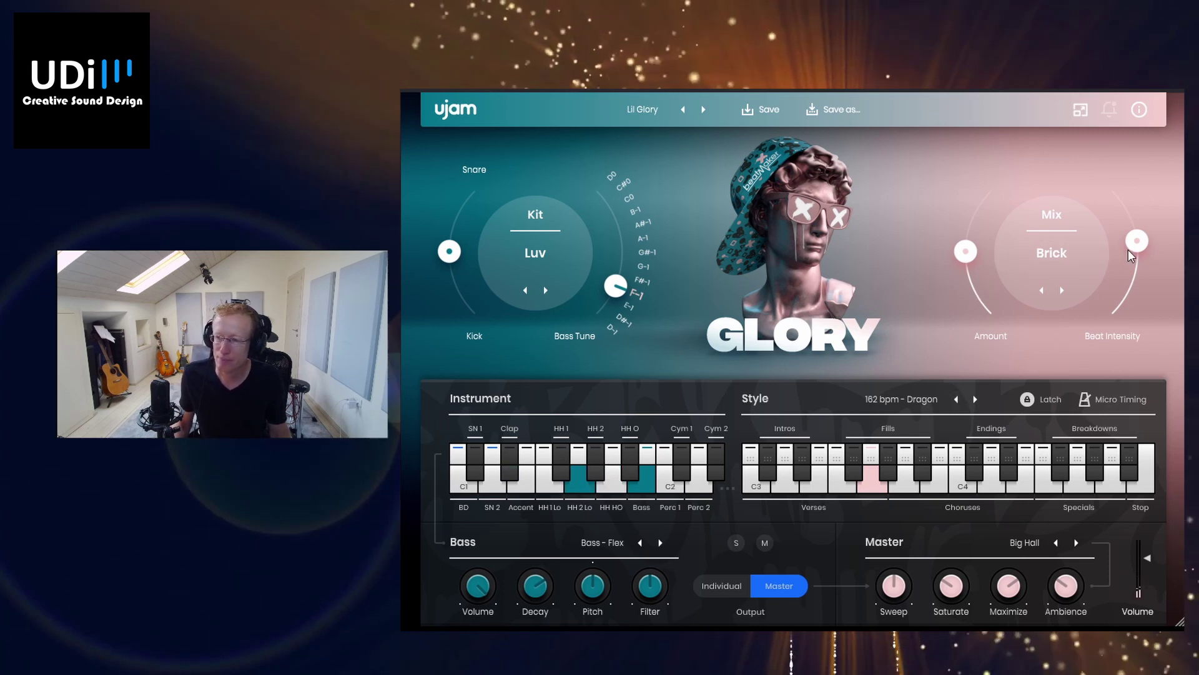
pyautogui.click(706, 109)
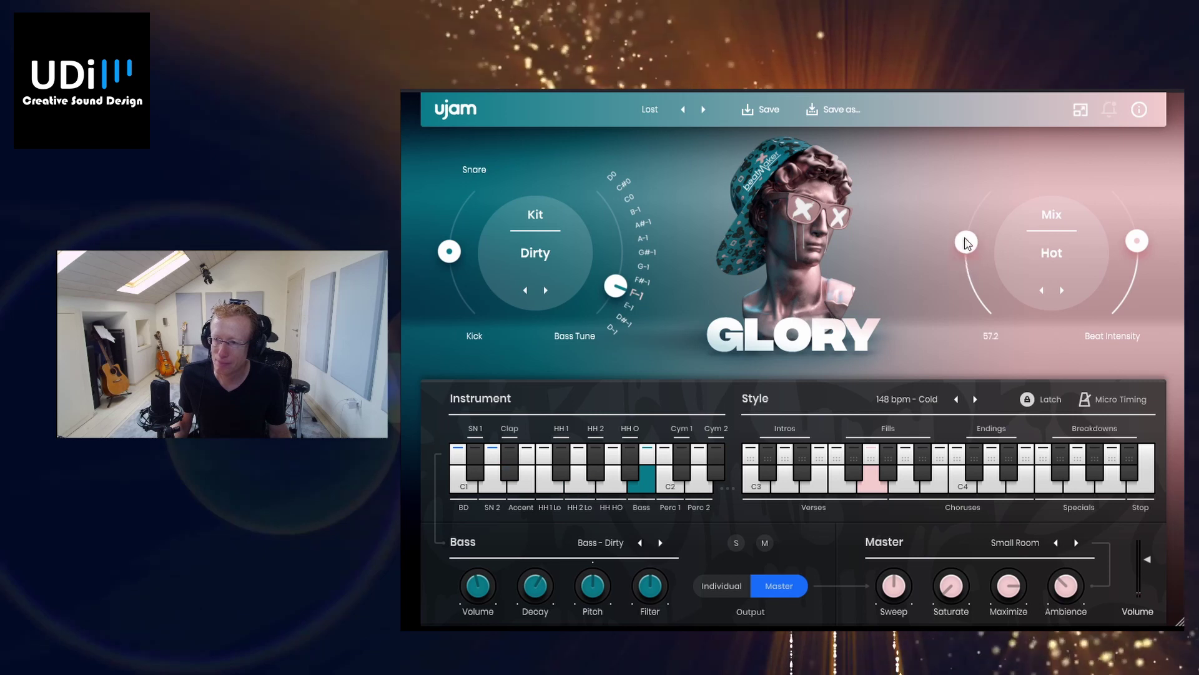
pyautogui.moveTo(972, 264); pyautogui.dragTo(1019, 309)
pyautogui.moveTo(970, 226); pyautogui.dragTo(964, 369)
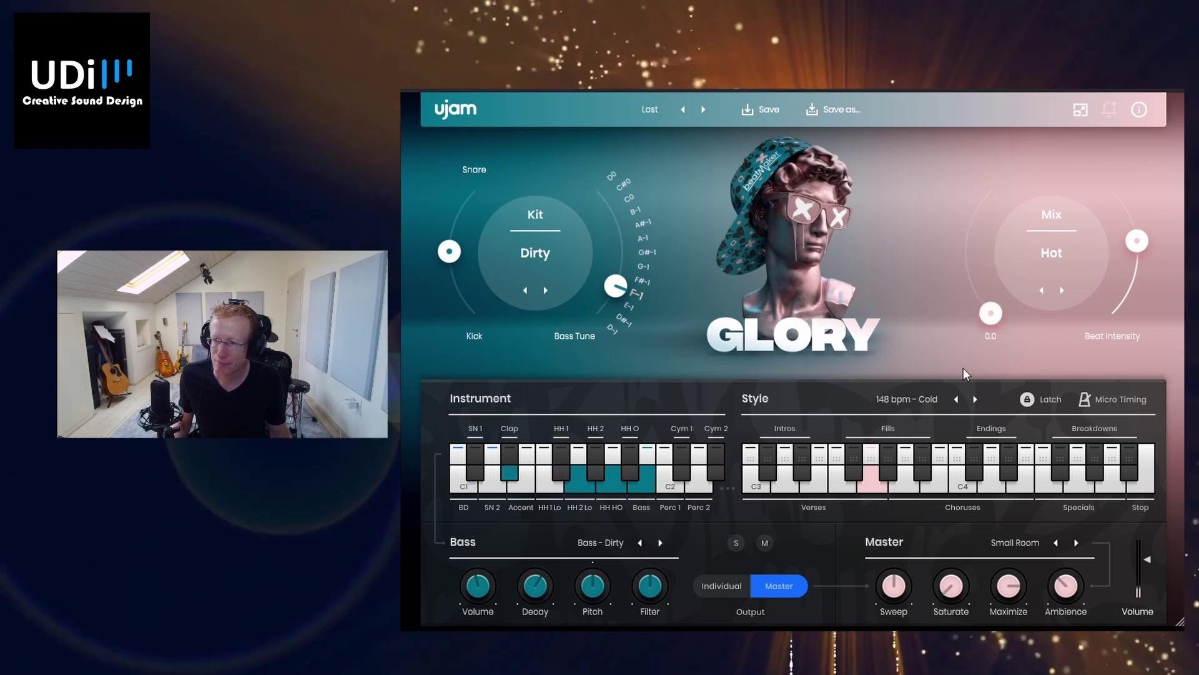
pyautogui.click(1058, 261)
pyautogui.click(1053, 319)
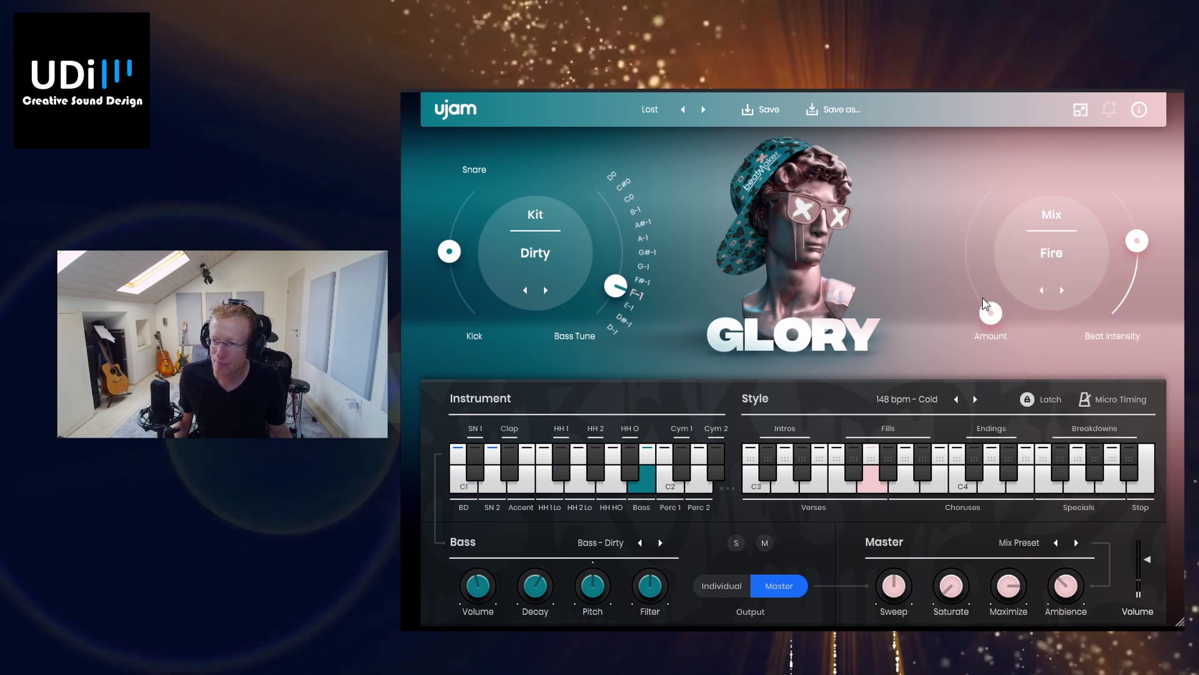
# Load the Metro preset, switch its mix to Trip, and try low and high Beat Intensity settings.
pyautogui.click(703, 110)
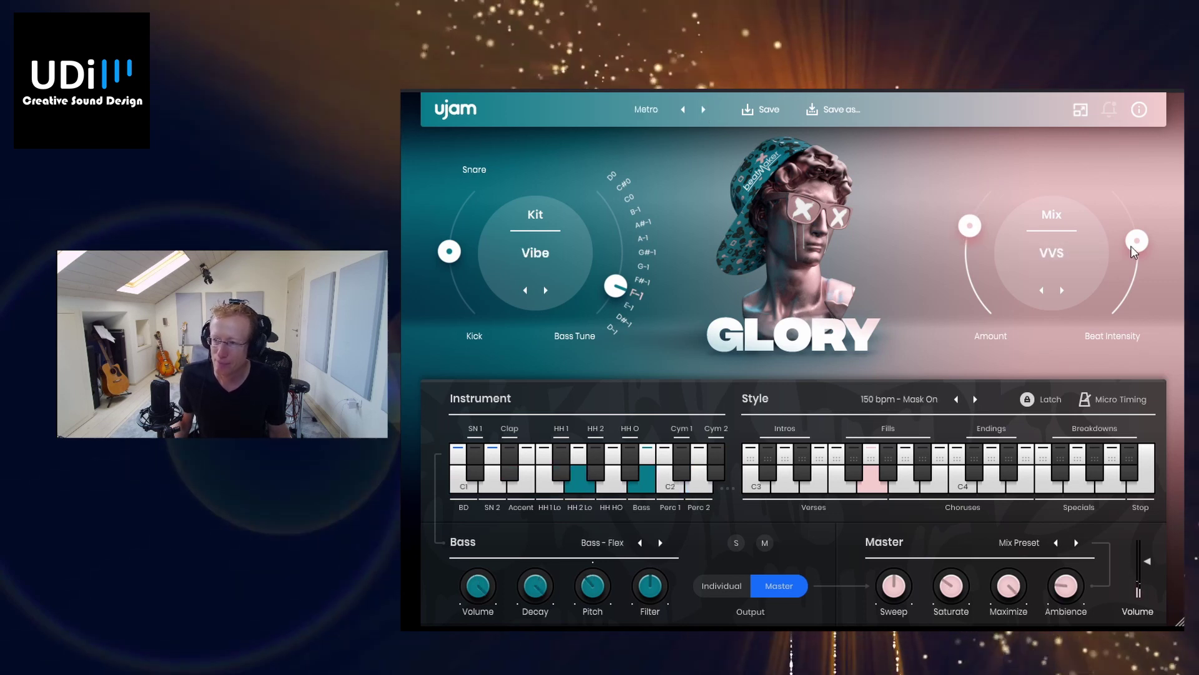
pyautogui.moveTo(1137, 241); pyautogui.dragTo(1131, 290)
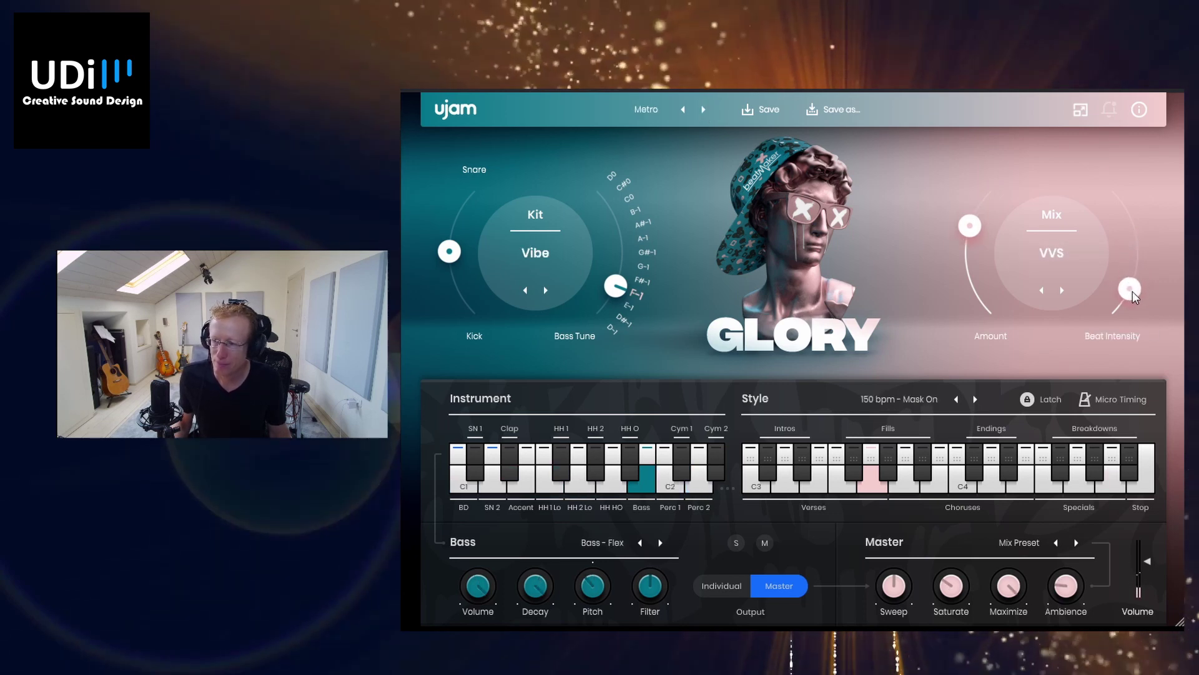
pyautogui.click(1054, 252)
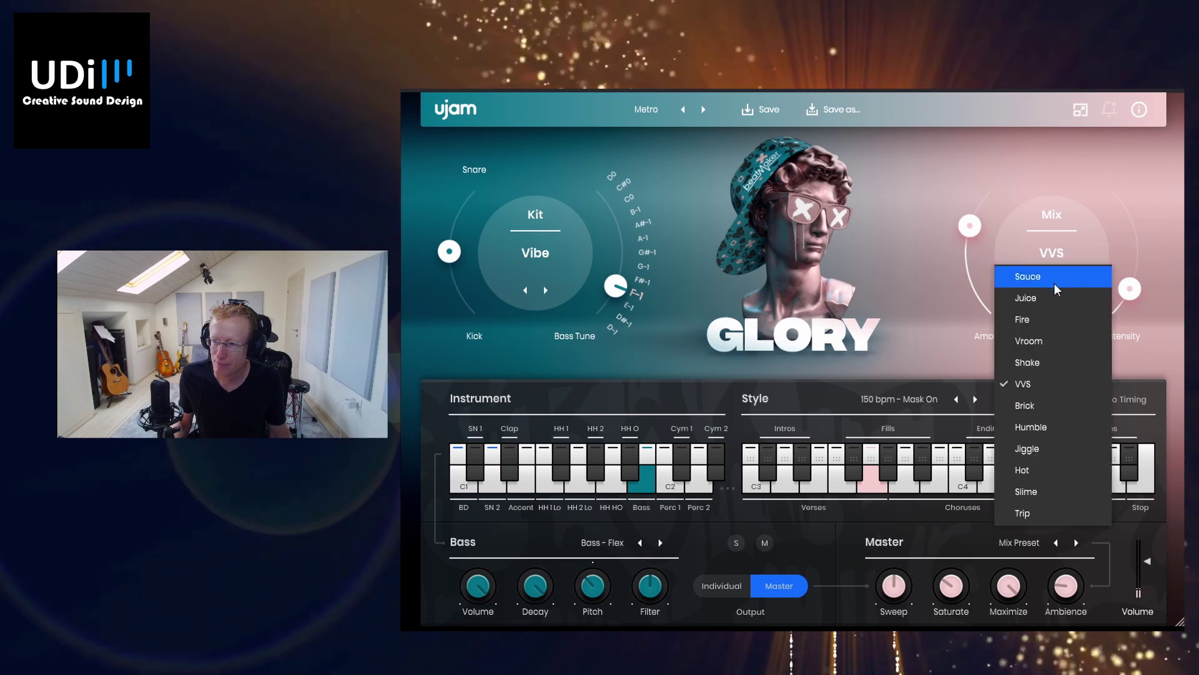
pyautogui.click(1049, 510)
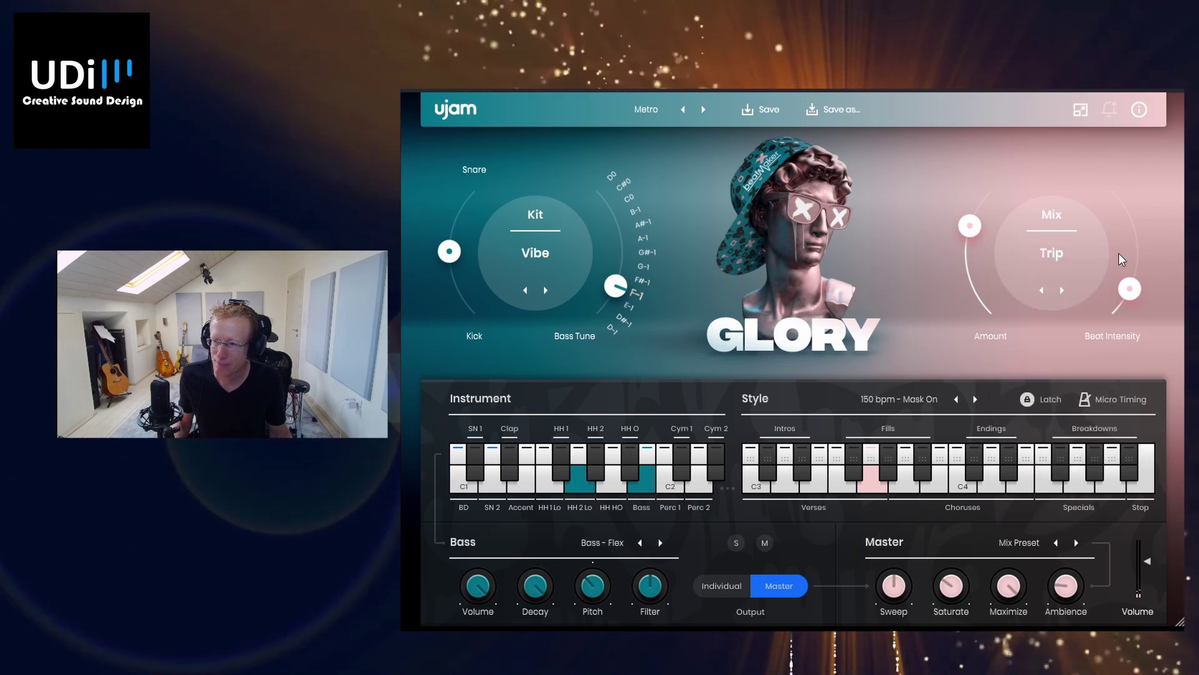
pyautogui.moveTo(1119, 252); pyautogui.dragTo(1132, 258)
# Audition the Most Palone preset with a higher mix Amount, followed by the Never Stop and No Cap presets.
pyautogui.click(704, 110)
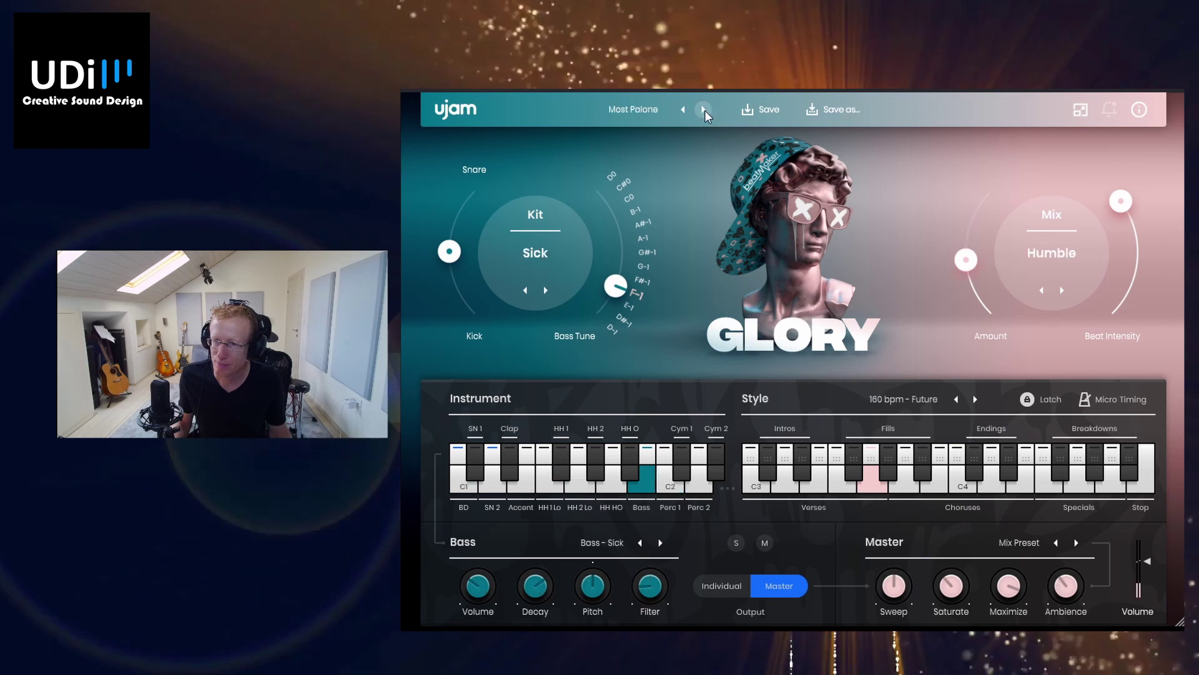
pyautogui.moveTo(965, 259); pyautogui.dragTo(984, 187)
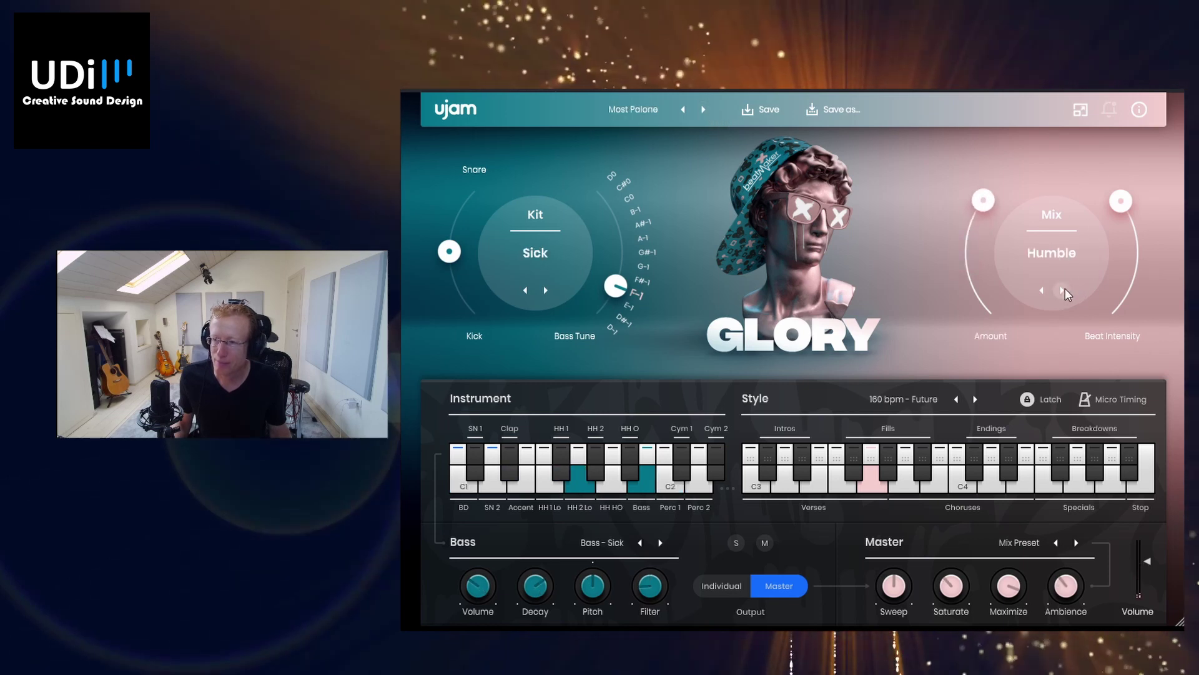
pyautogui.click(705, 110)
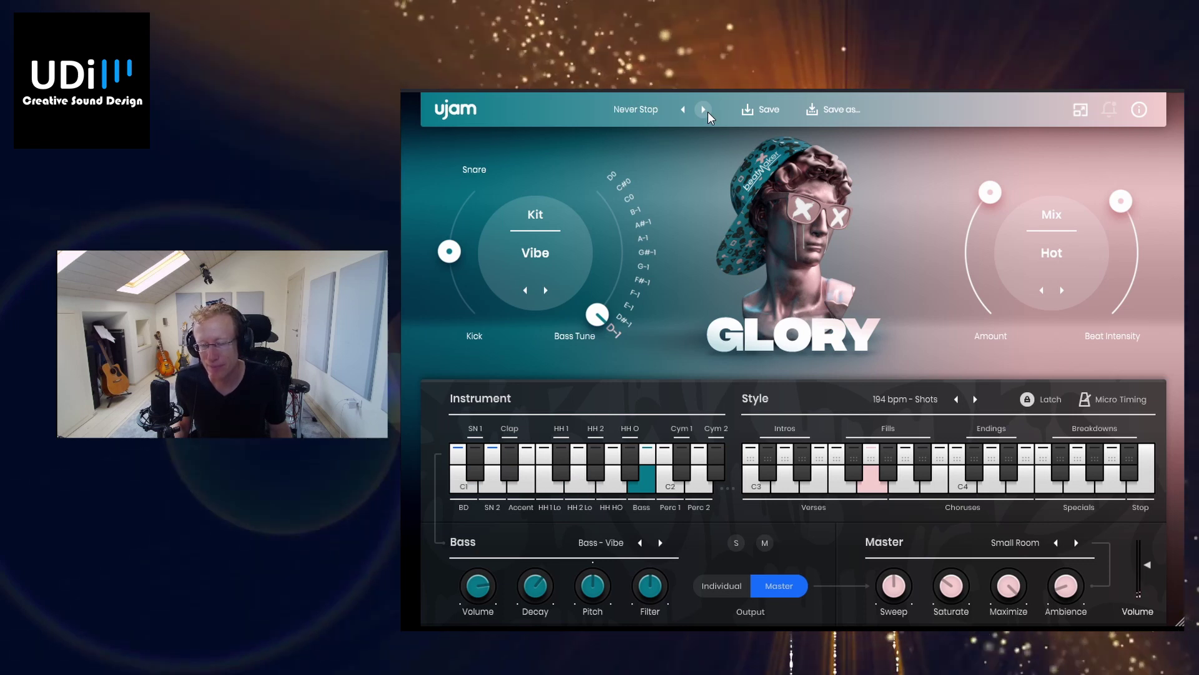
pyautogui.click(704, 110)
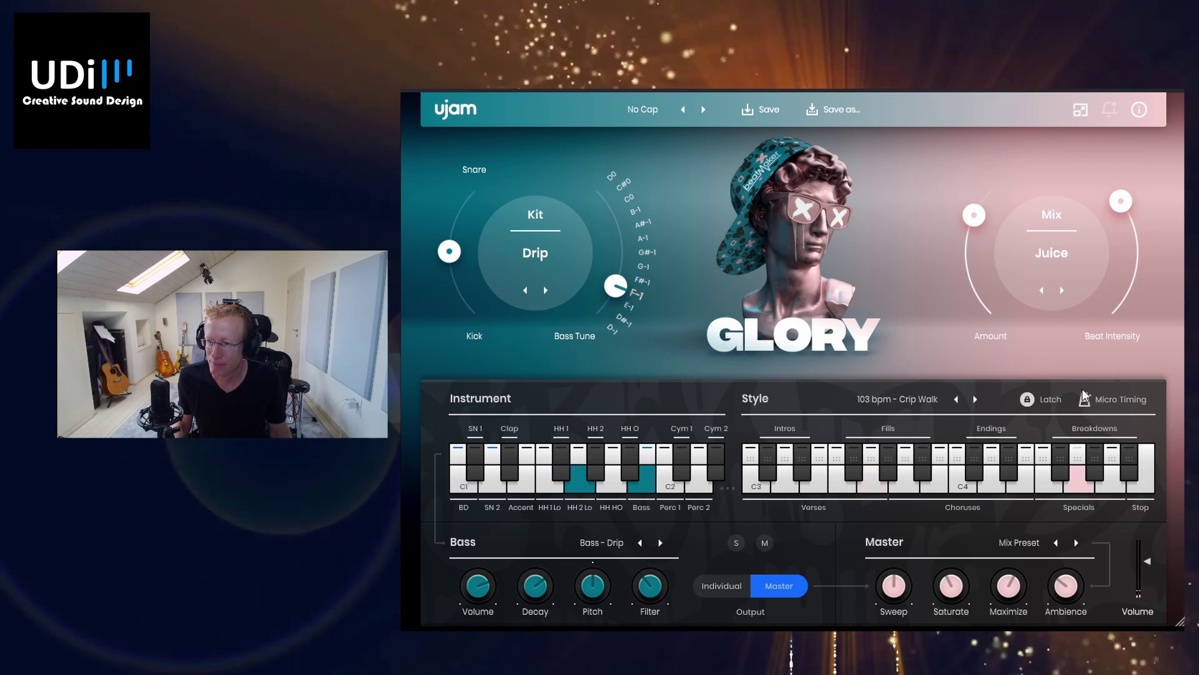
# Load the On Fleek preset, switch its mix to Fire, and raise the Amount nearly to maximum.
pyautogui.click(703, 109)
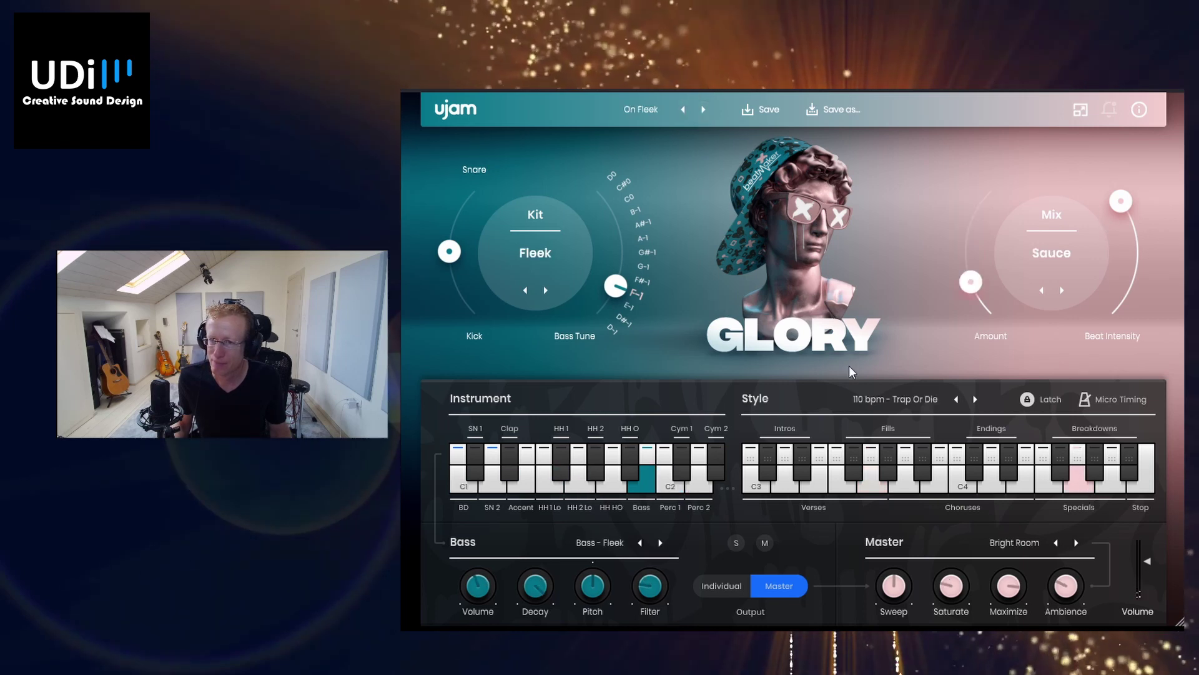
pyautogui.click(1039, 251)
pyautogui.click(1056, 316)
pyautogui.moveTo(977, 301); pyautogui.dragTo(1061, 195)
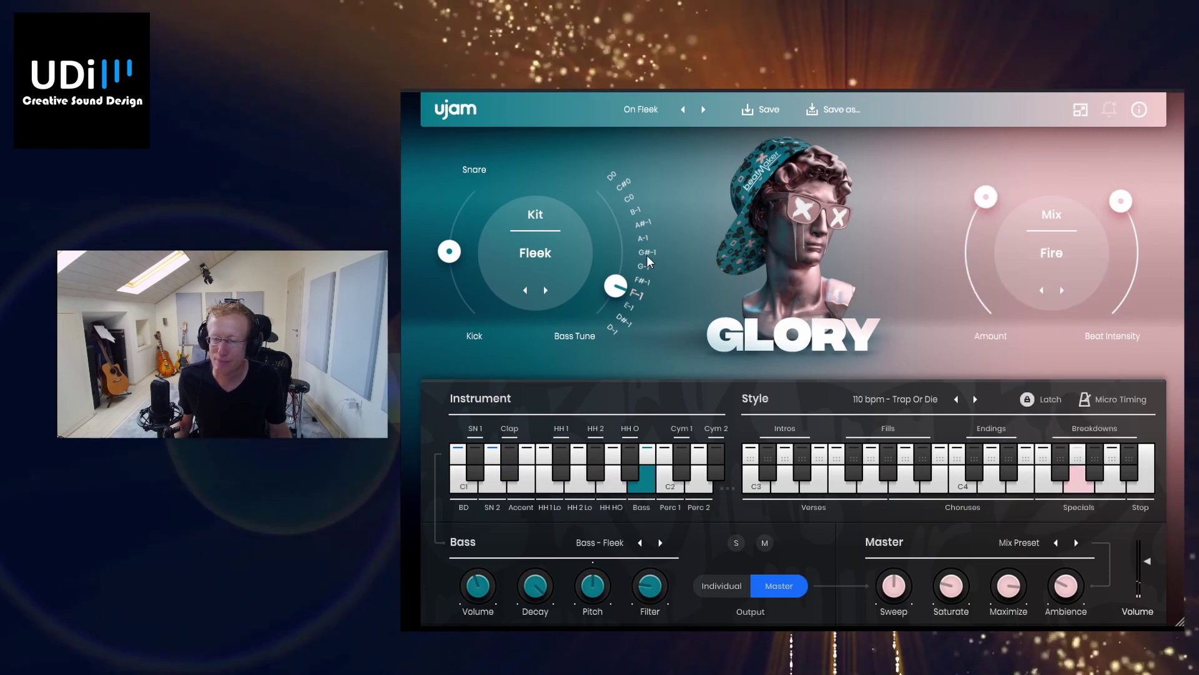
# Audition the Perkys preset and load the Play Hard preset with a higher mix Amount.
pyautogui.click(703, 109)
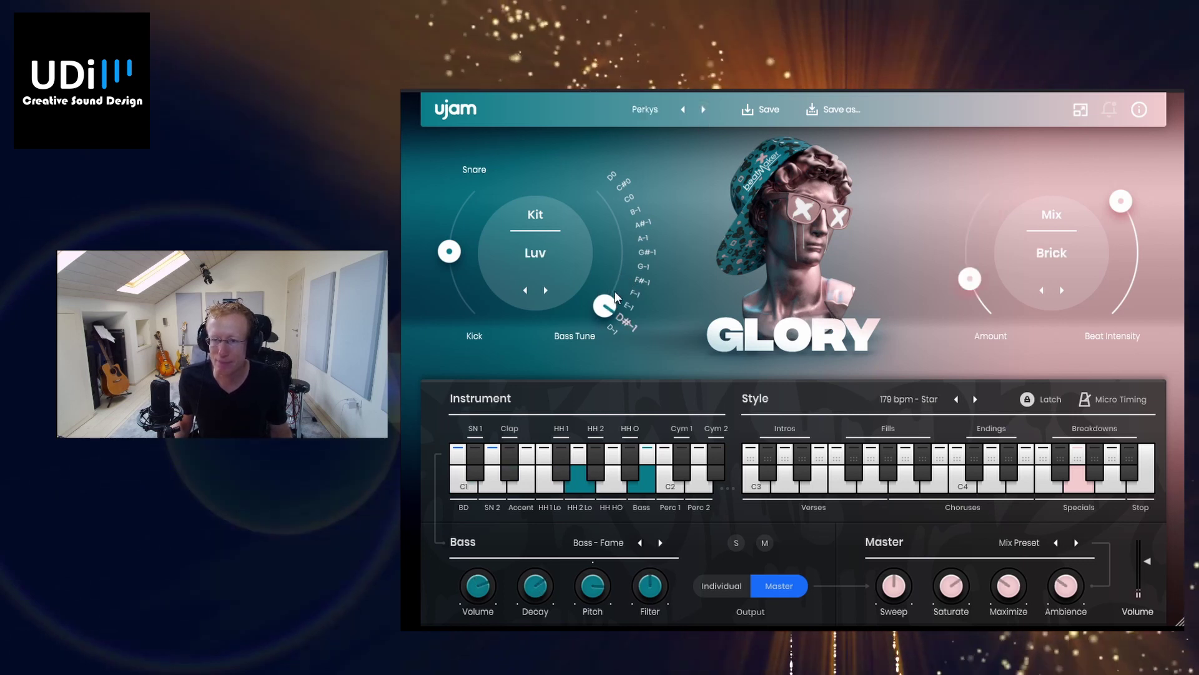
pyautogui.scroll(-1, 558, 261)
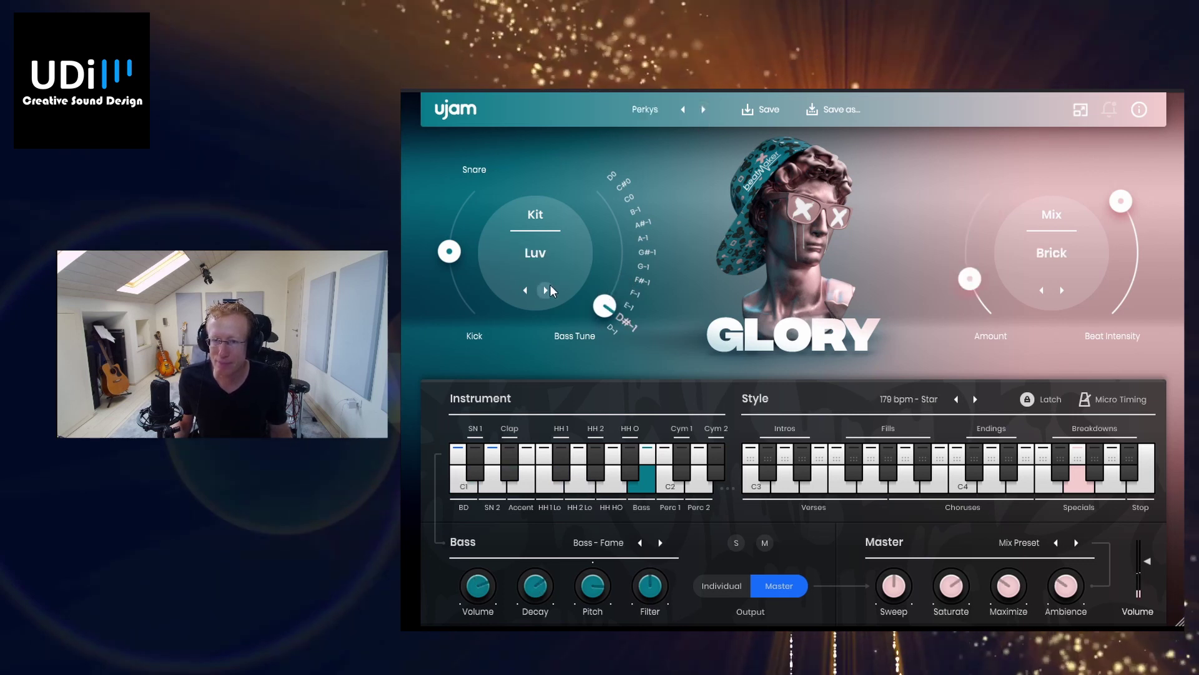
pyautogui.click(705, 109)
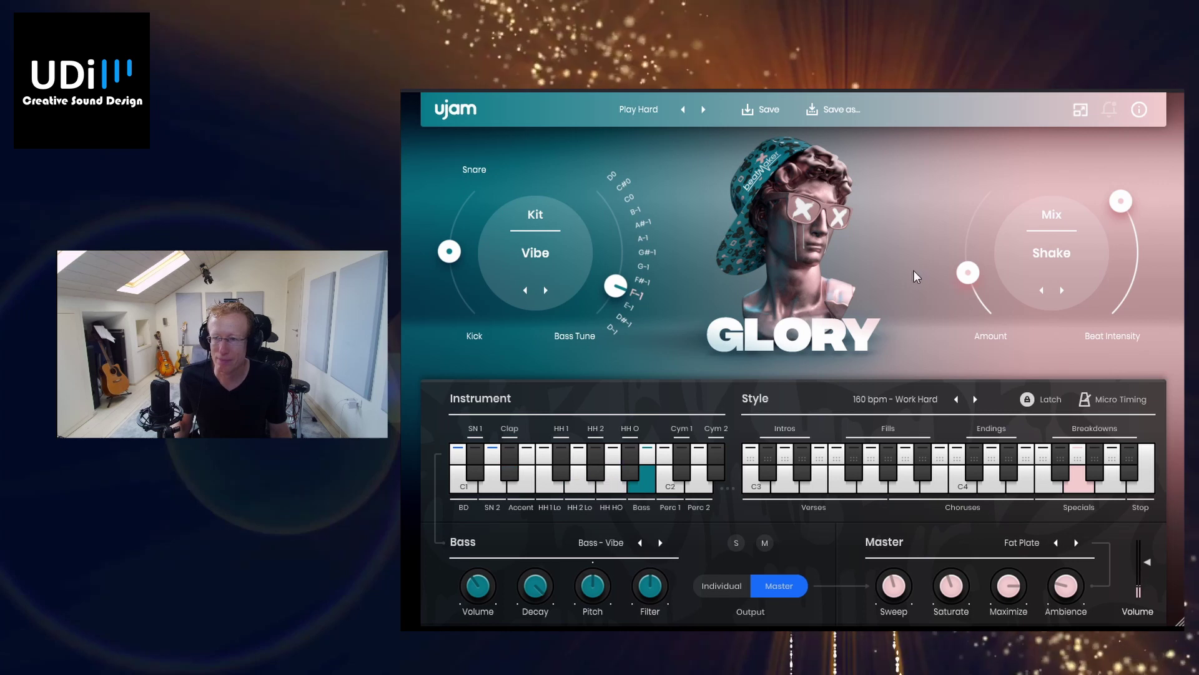
pyautogui.moveTo(978, 276); pyautogui.dragTo(992, 211)
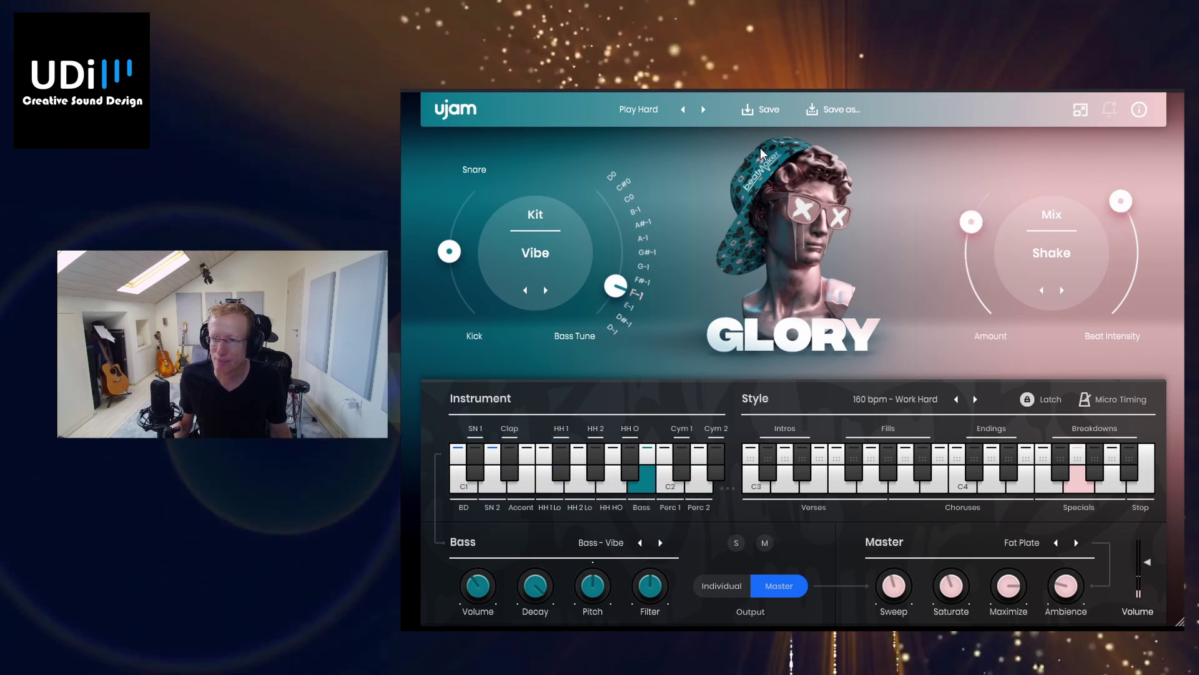
# Load the Playboi preset, lower its Beat Intensity, and raise its mix Amount.
pyautogui.click(704, 110)
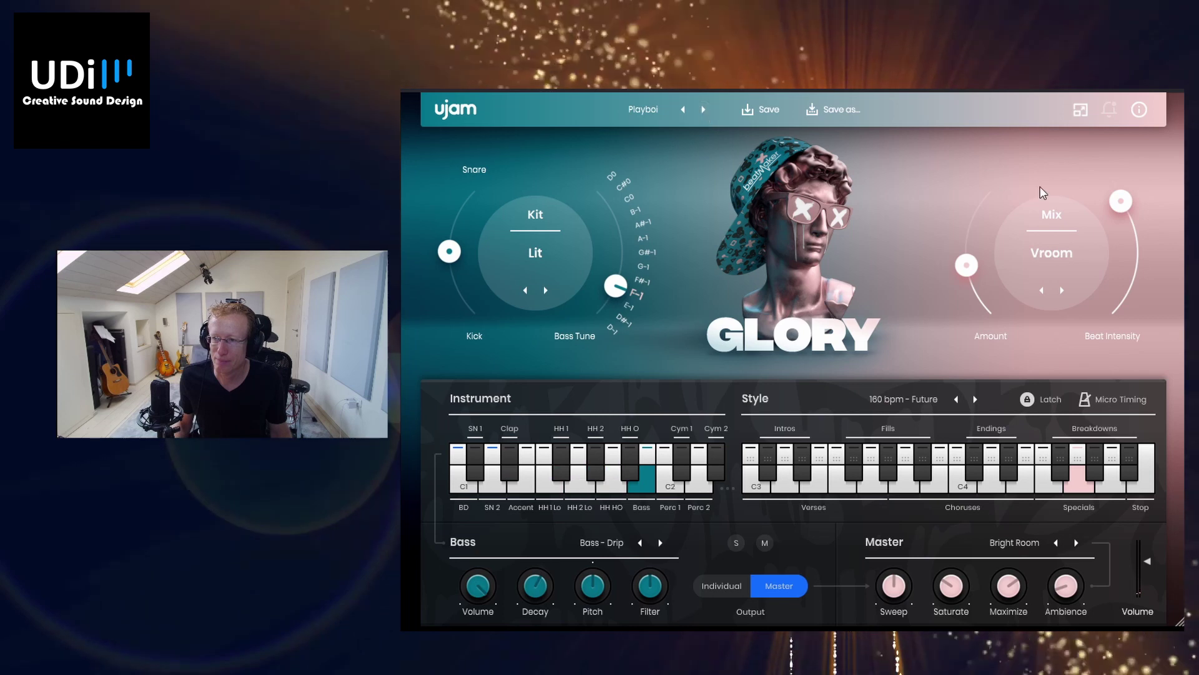
pyautogui.moveTo(1120, 202); pyautogui.dragTo(1137, 253)
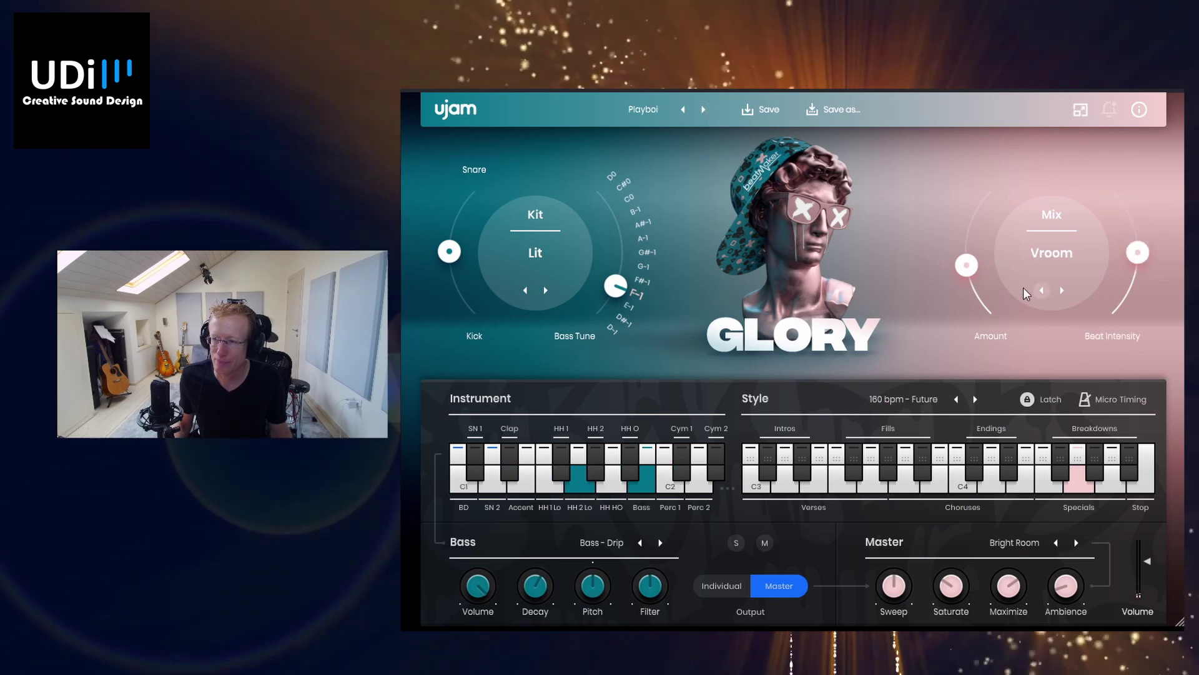
pyautogui.moveTo(967, 265); pyautogui.dragTo(962, 246)
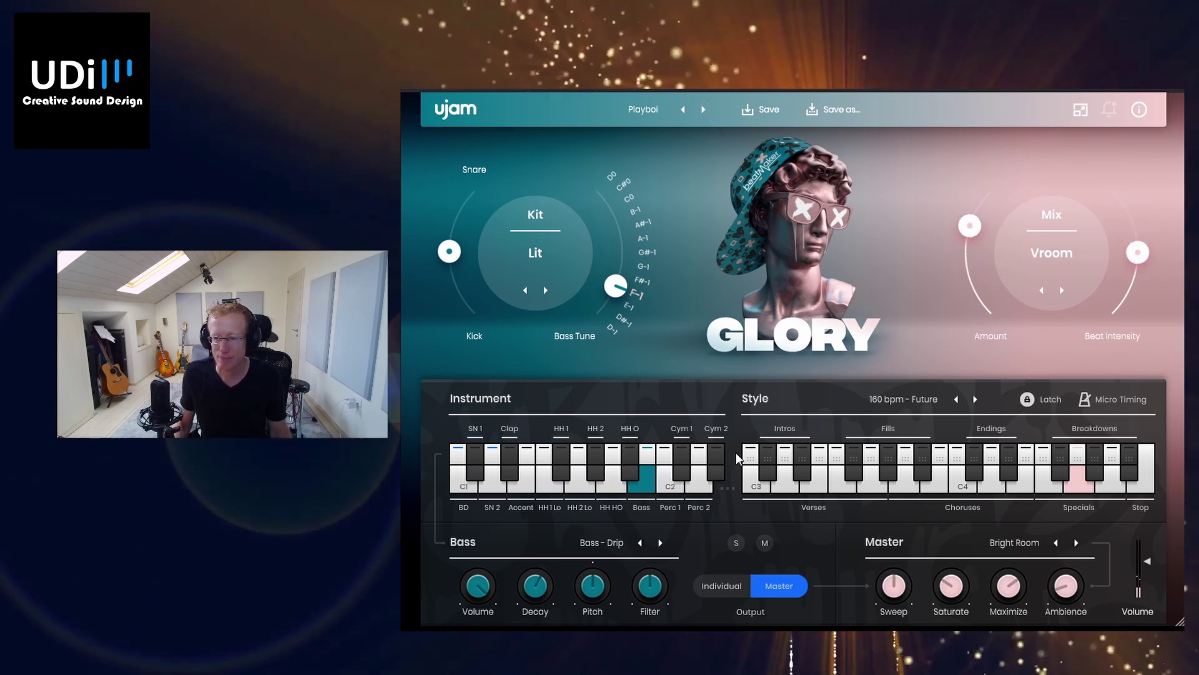